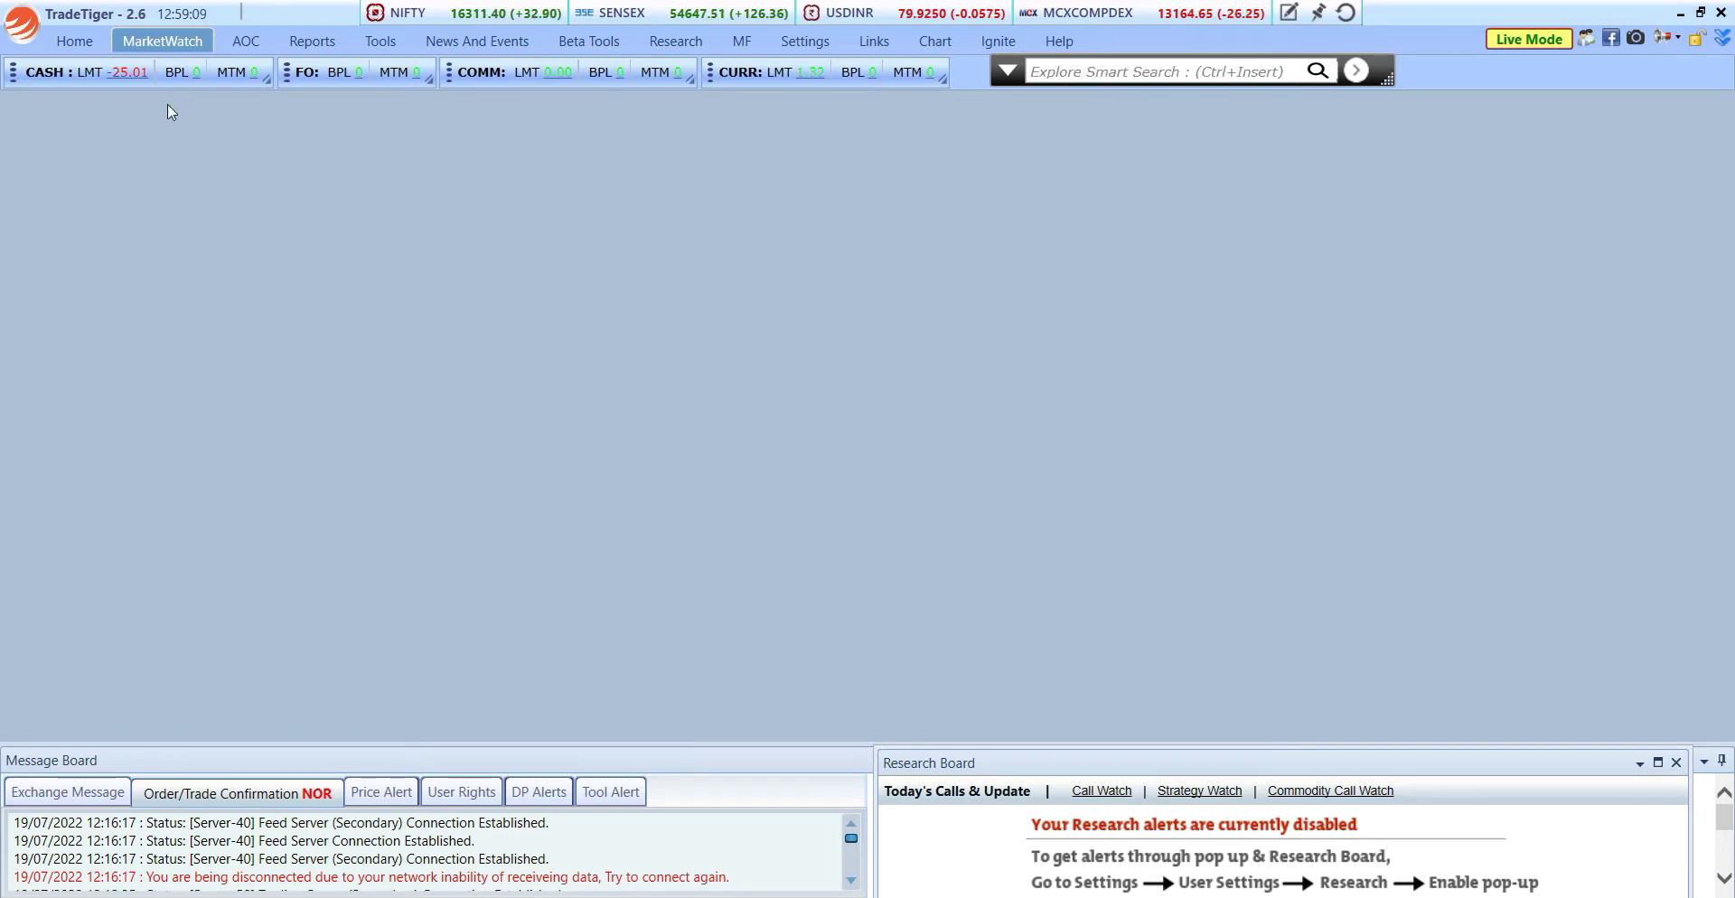
Open the NSE menu of predefined index watch lists from the MarketWatch tab.
left_click(161, 41)
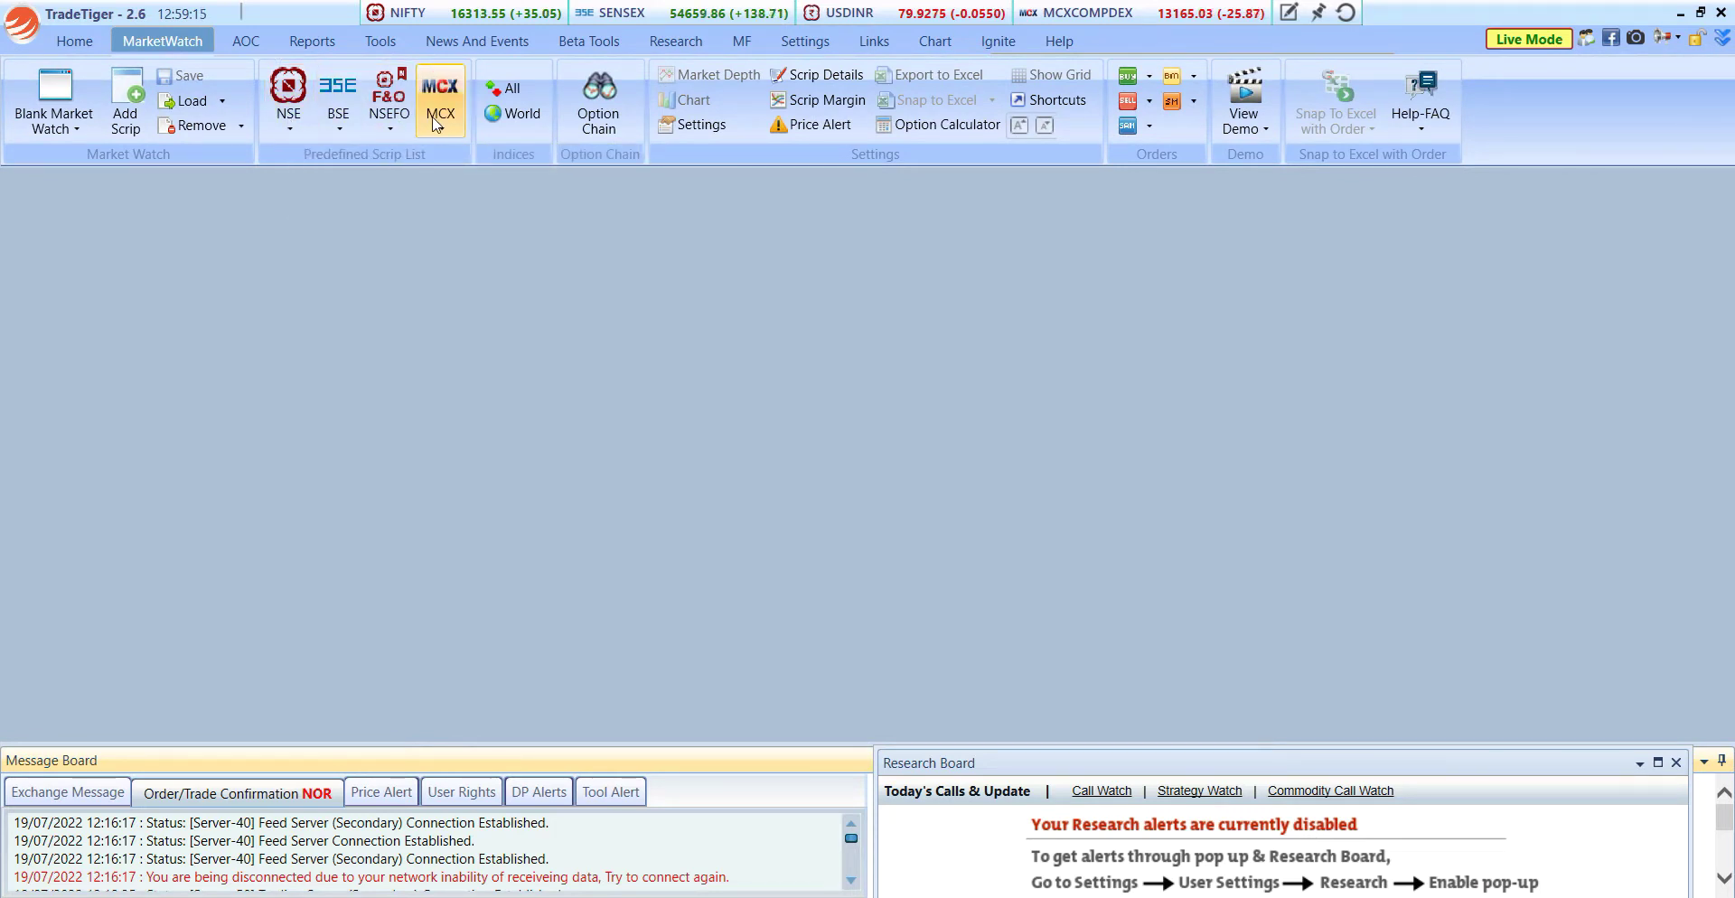
left_click(290, 132)
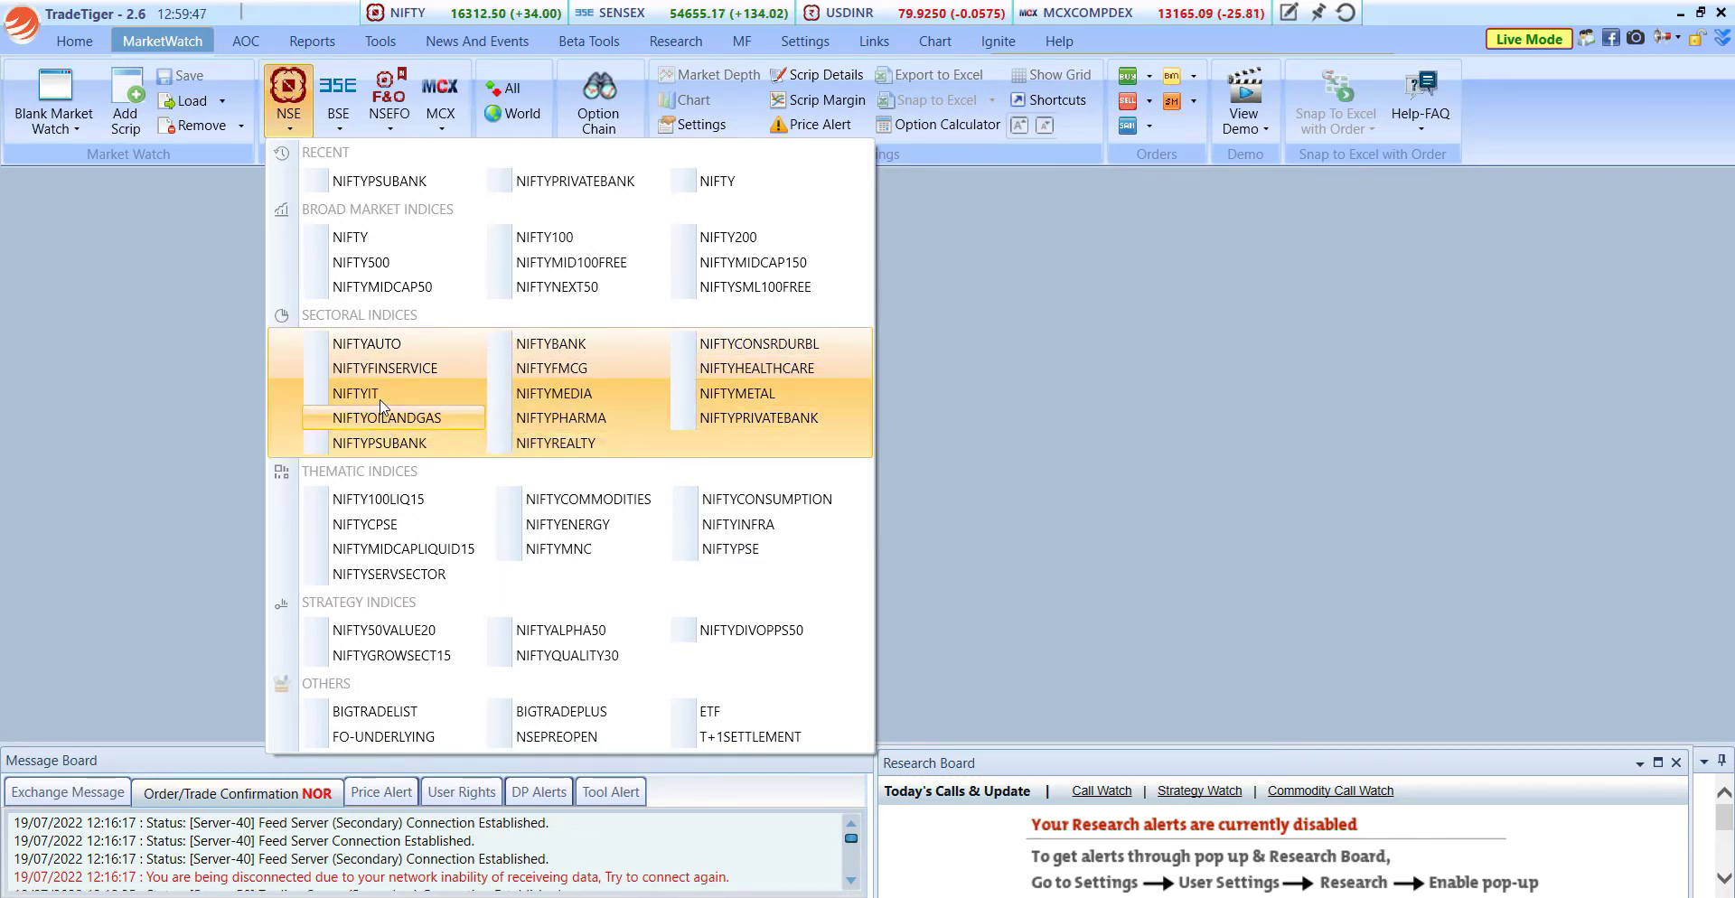
Open the NIFTY index watch list and scroll through its stocks.
left_click(357, 241)
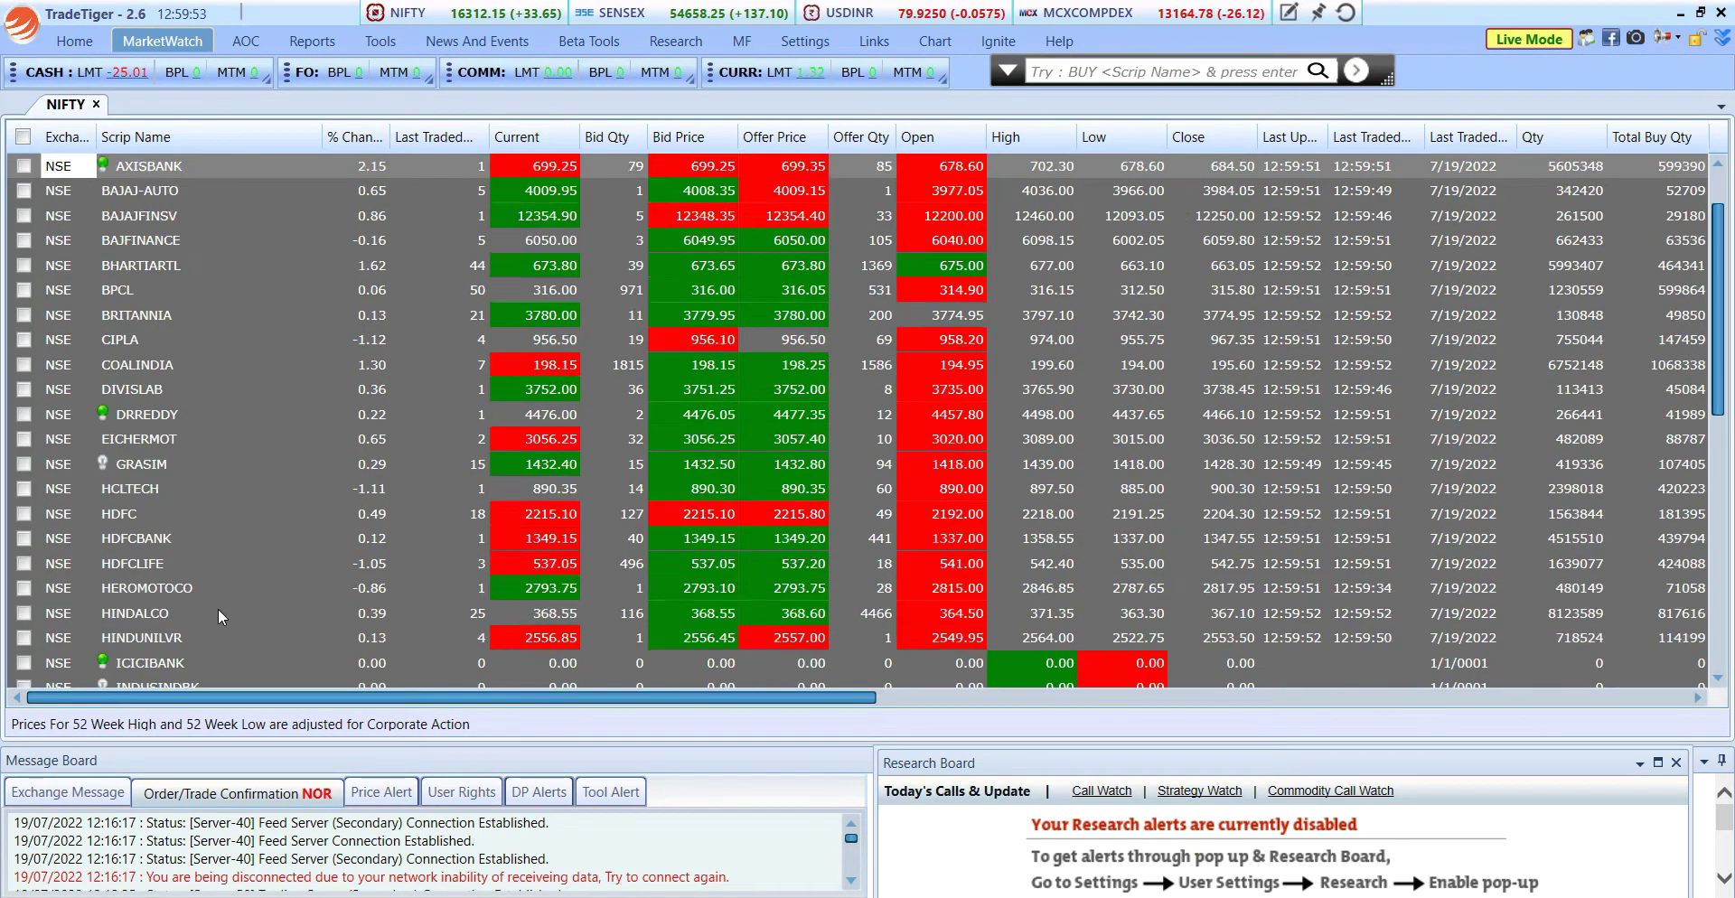
scroll(219, 604, "down", 10)
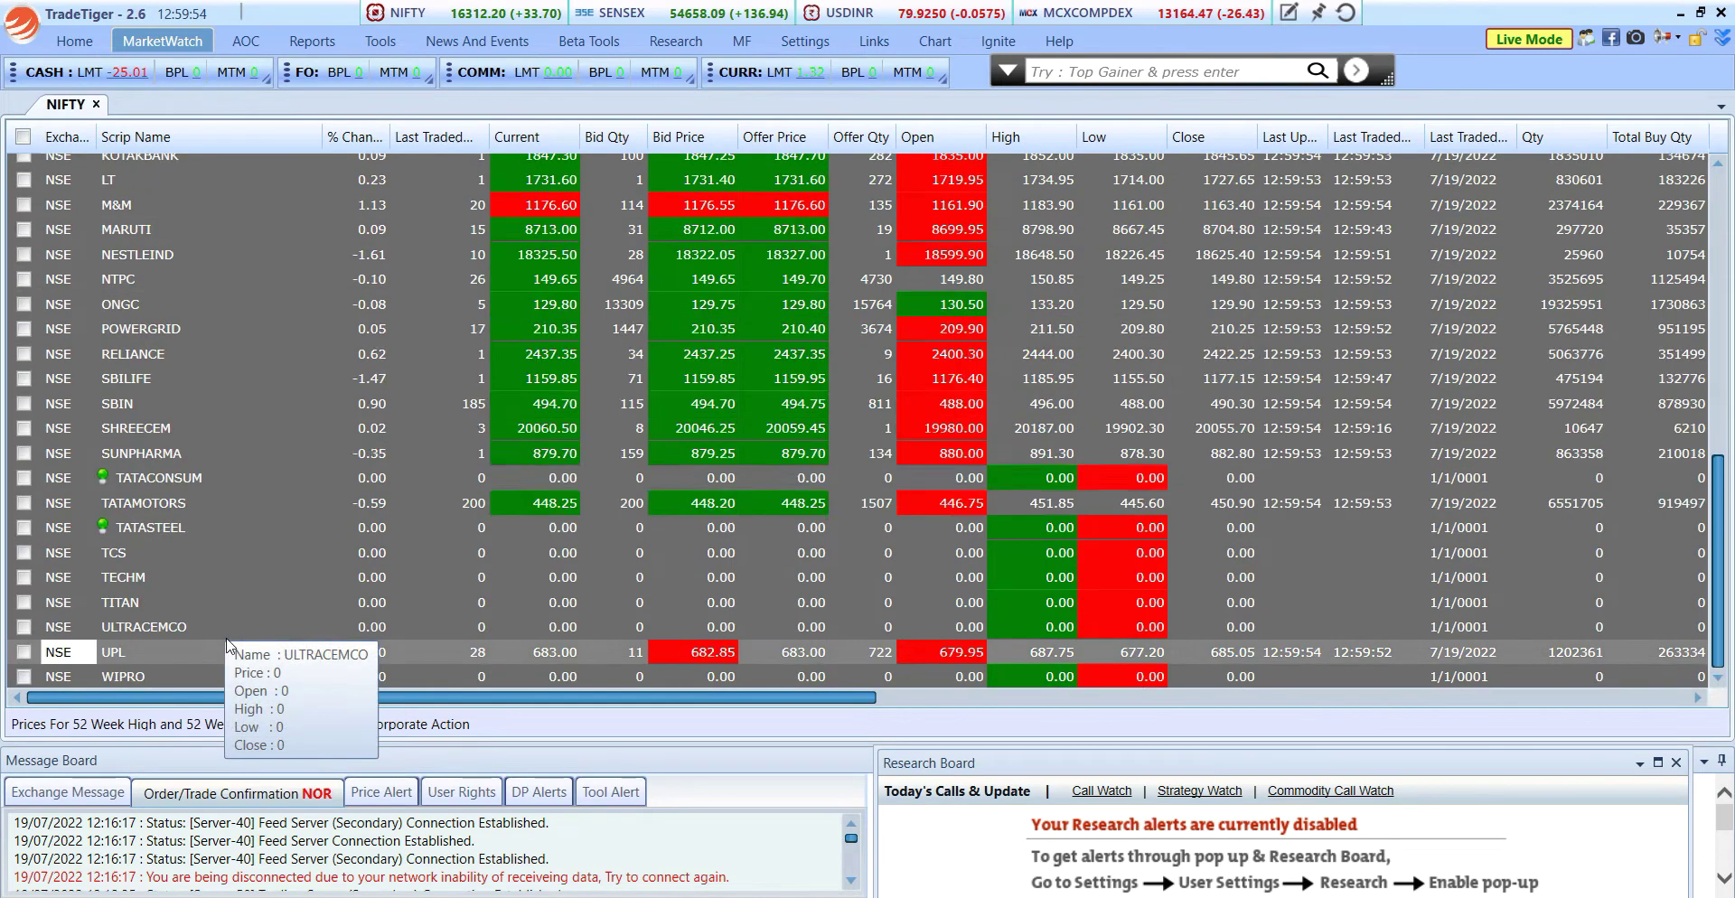
scroll(241, 609, "up", 10)
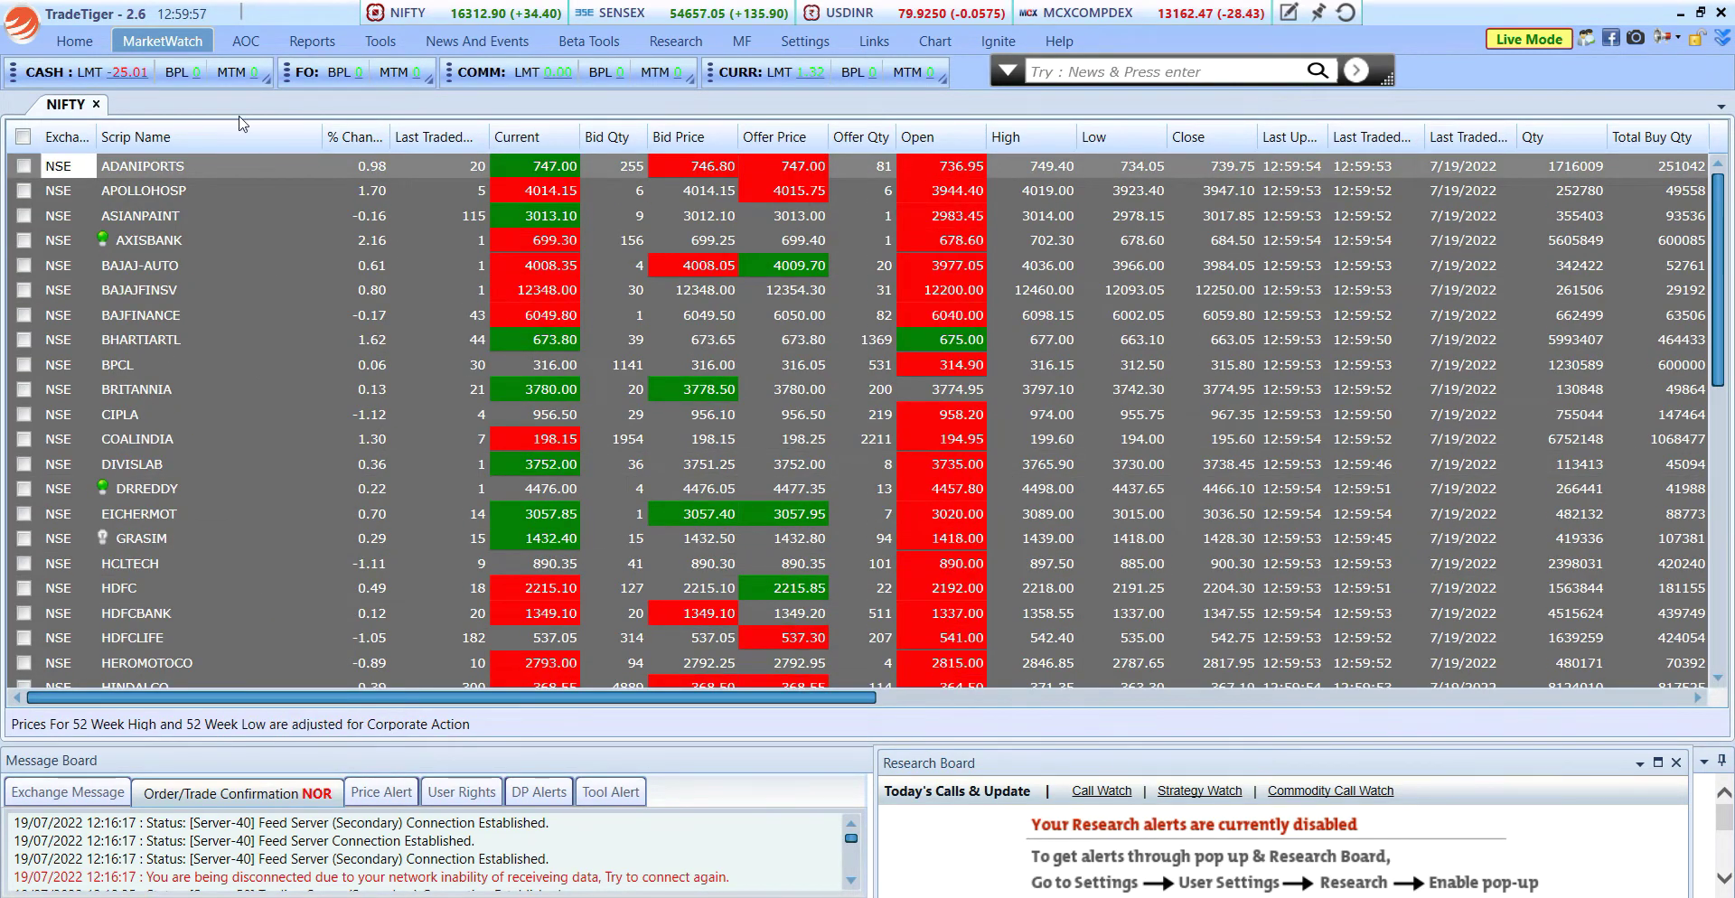
Add a NIFTYIT watch list showing the ten IT stocks, COFORGE through WIPRO.
left_click(163, 41)
left_click(289, 113)
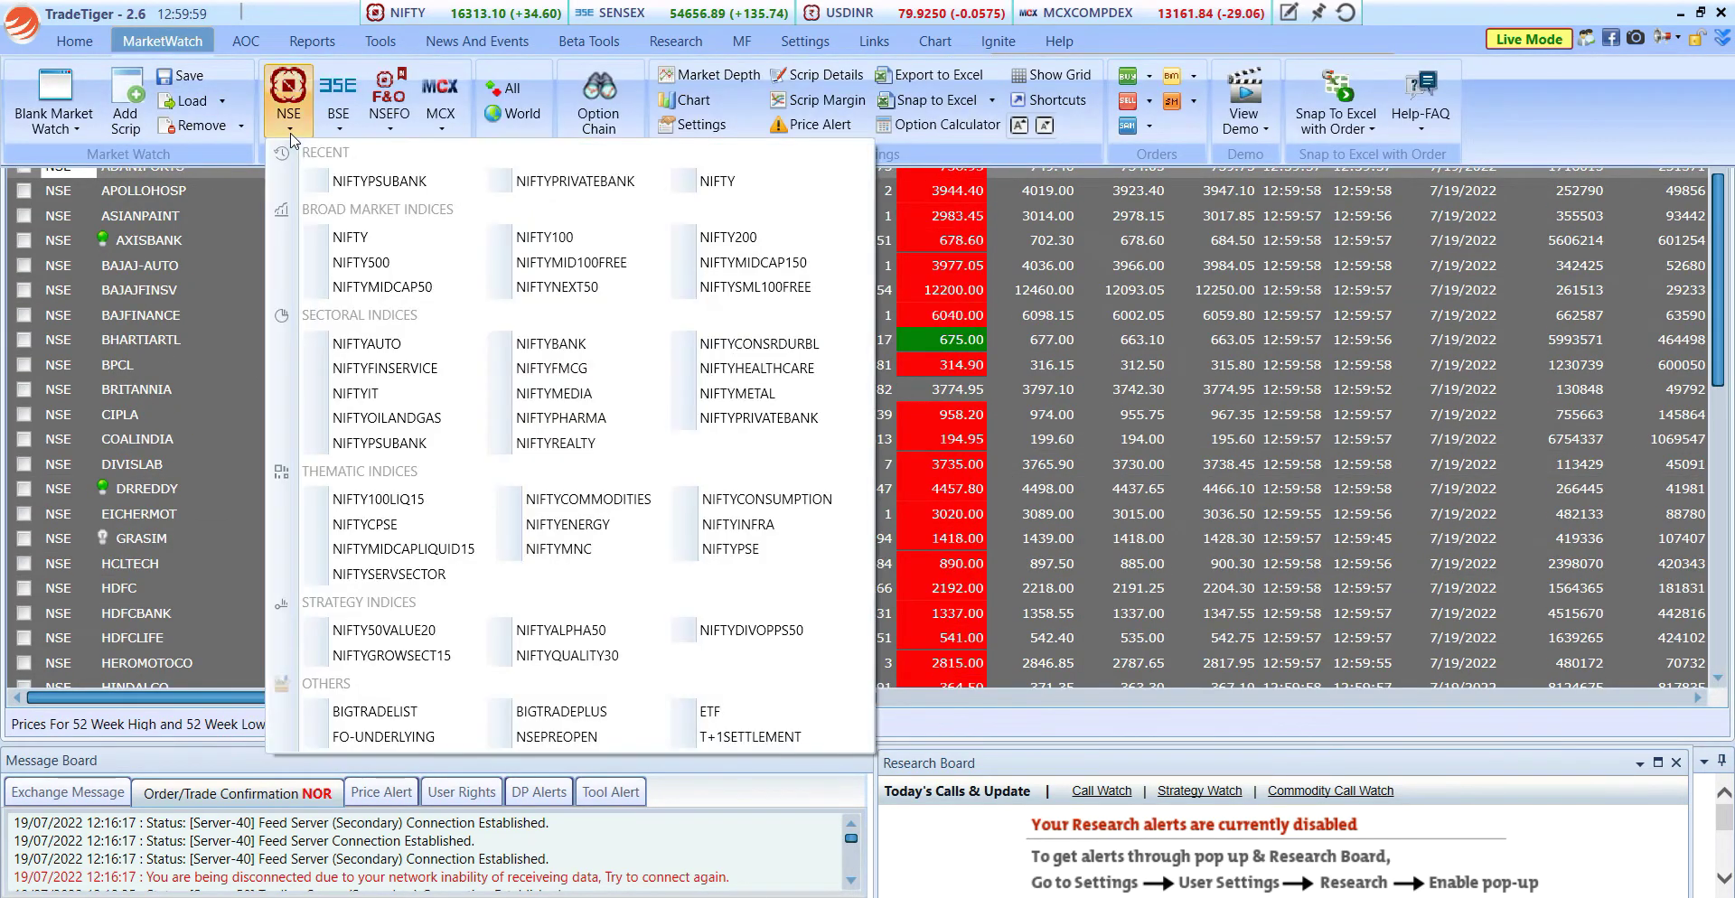
left_click(352, 398)
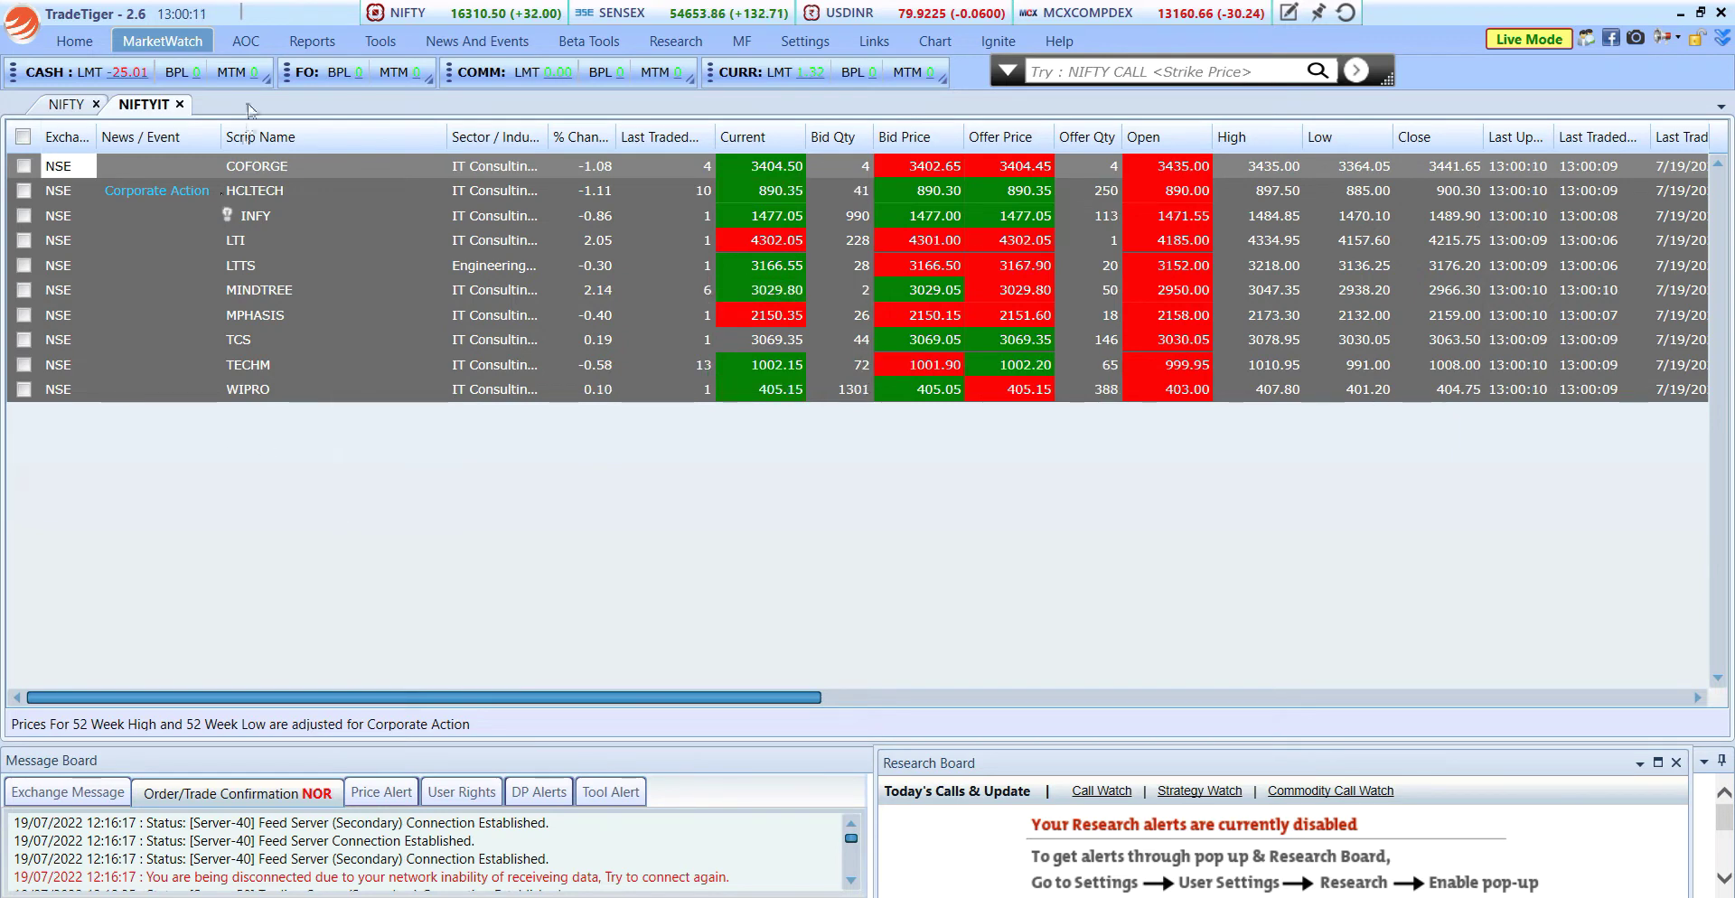
left_click(163, 41)
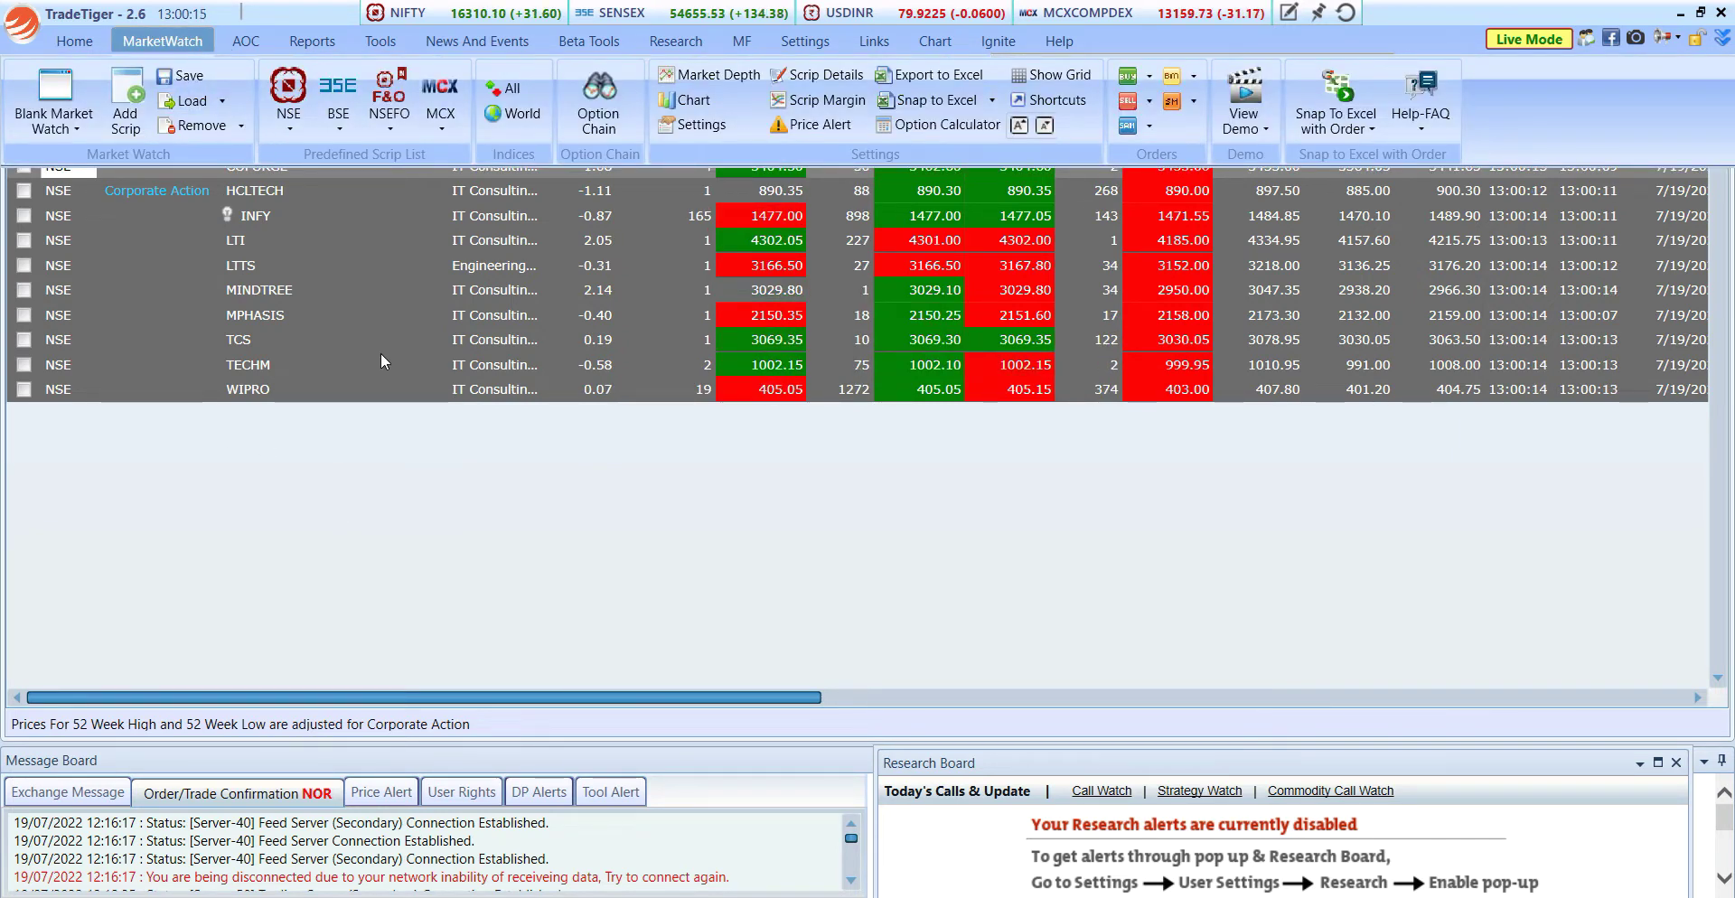
mouse_move(382, 356)
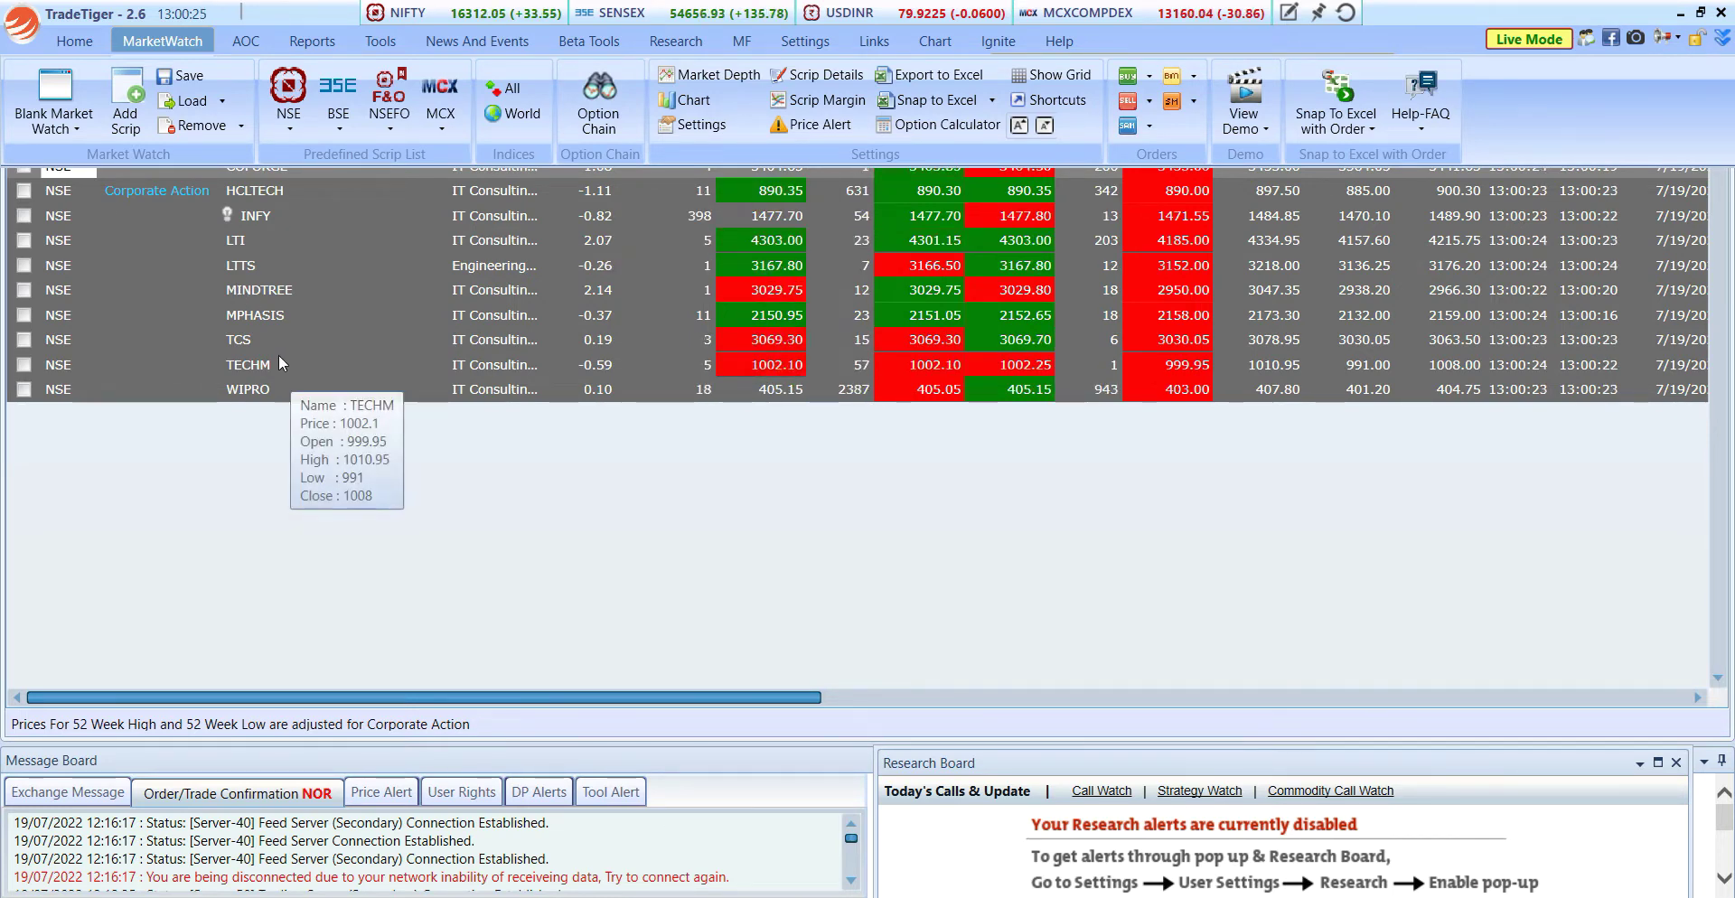
mouse_move(258, 348)
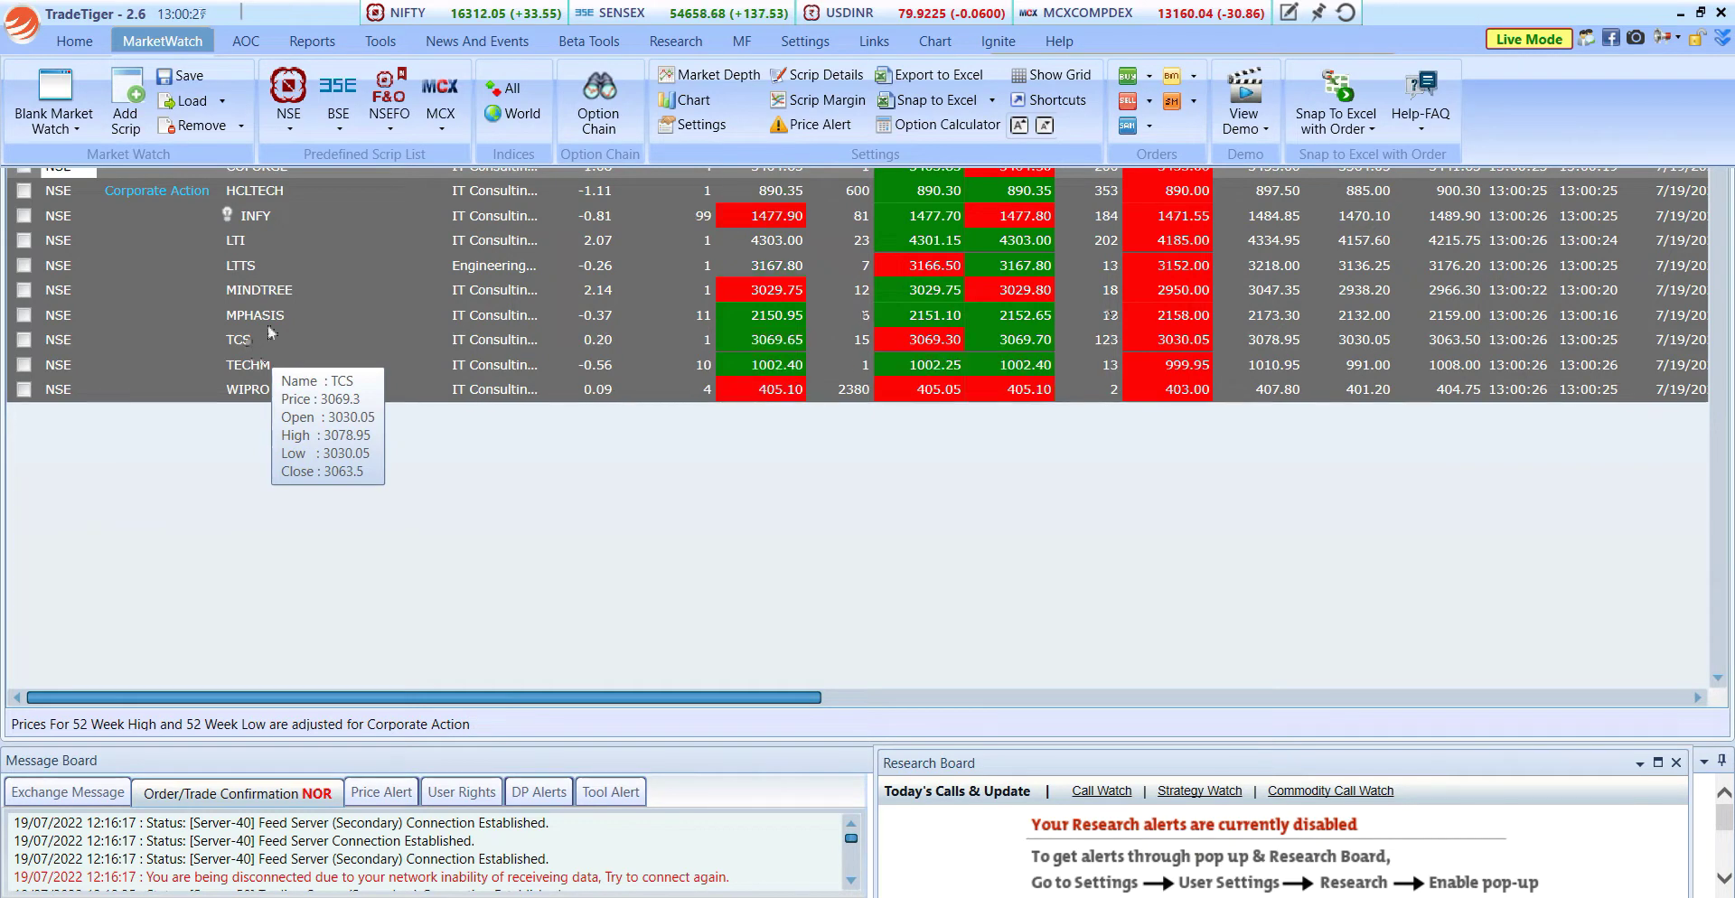
Open an LTI chart without market depth, enlarge it over the watch list, switch to candlesticks.
double_click(275, 242)
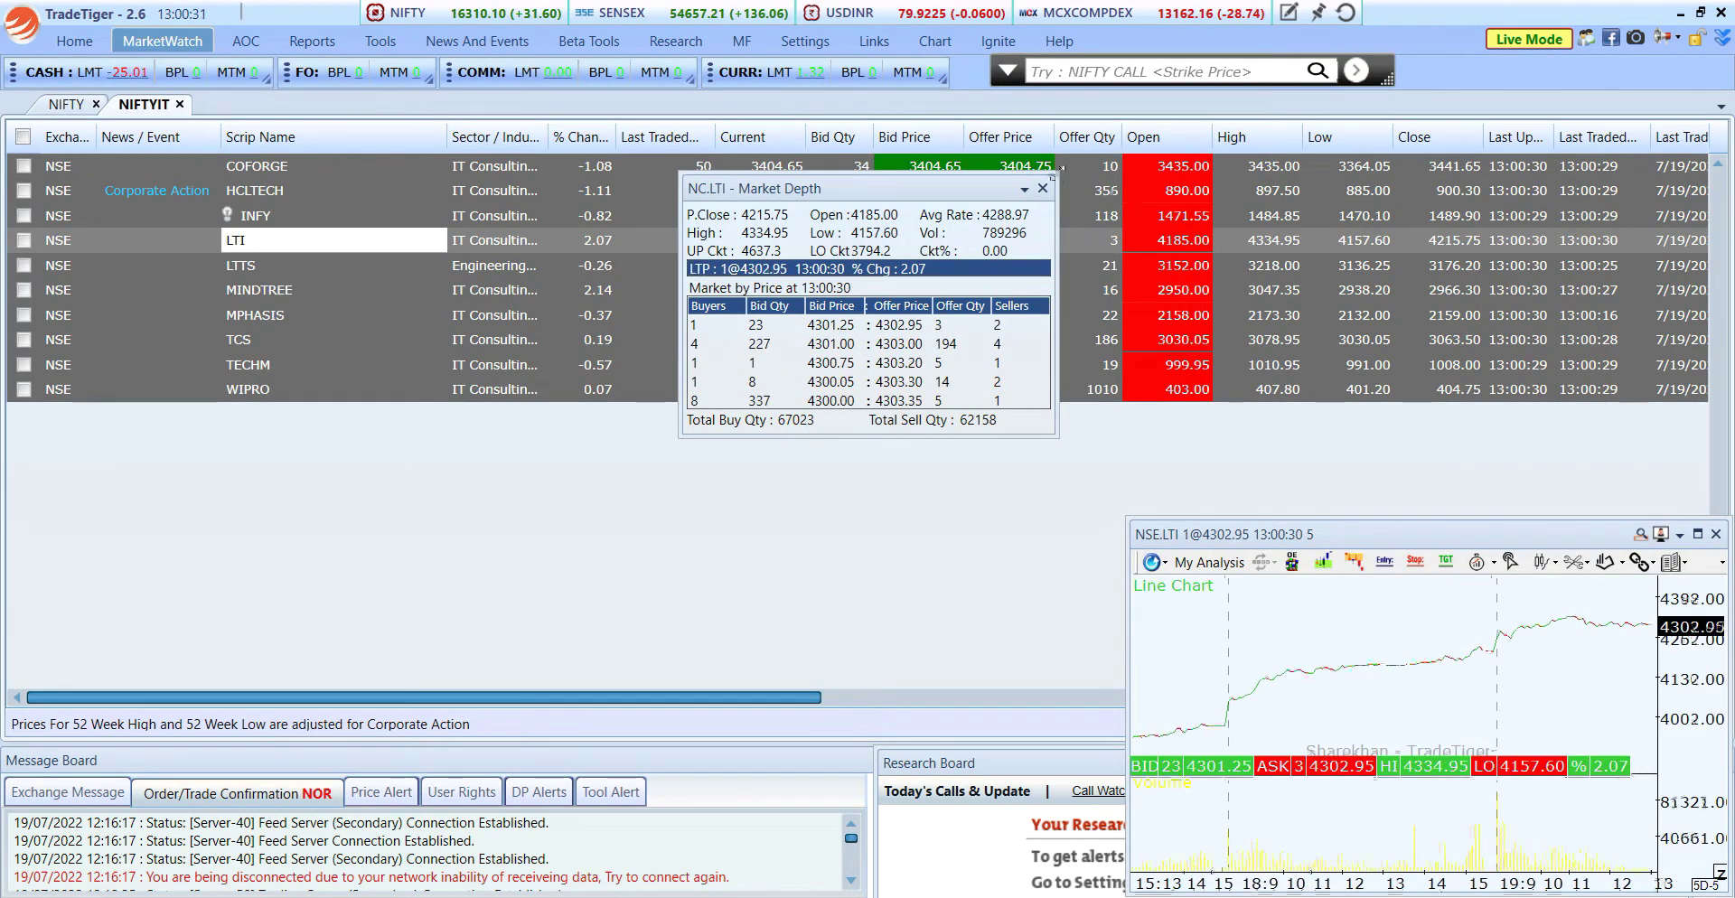
left_click(1043, 190)
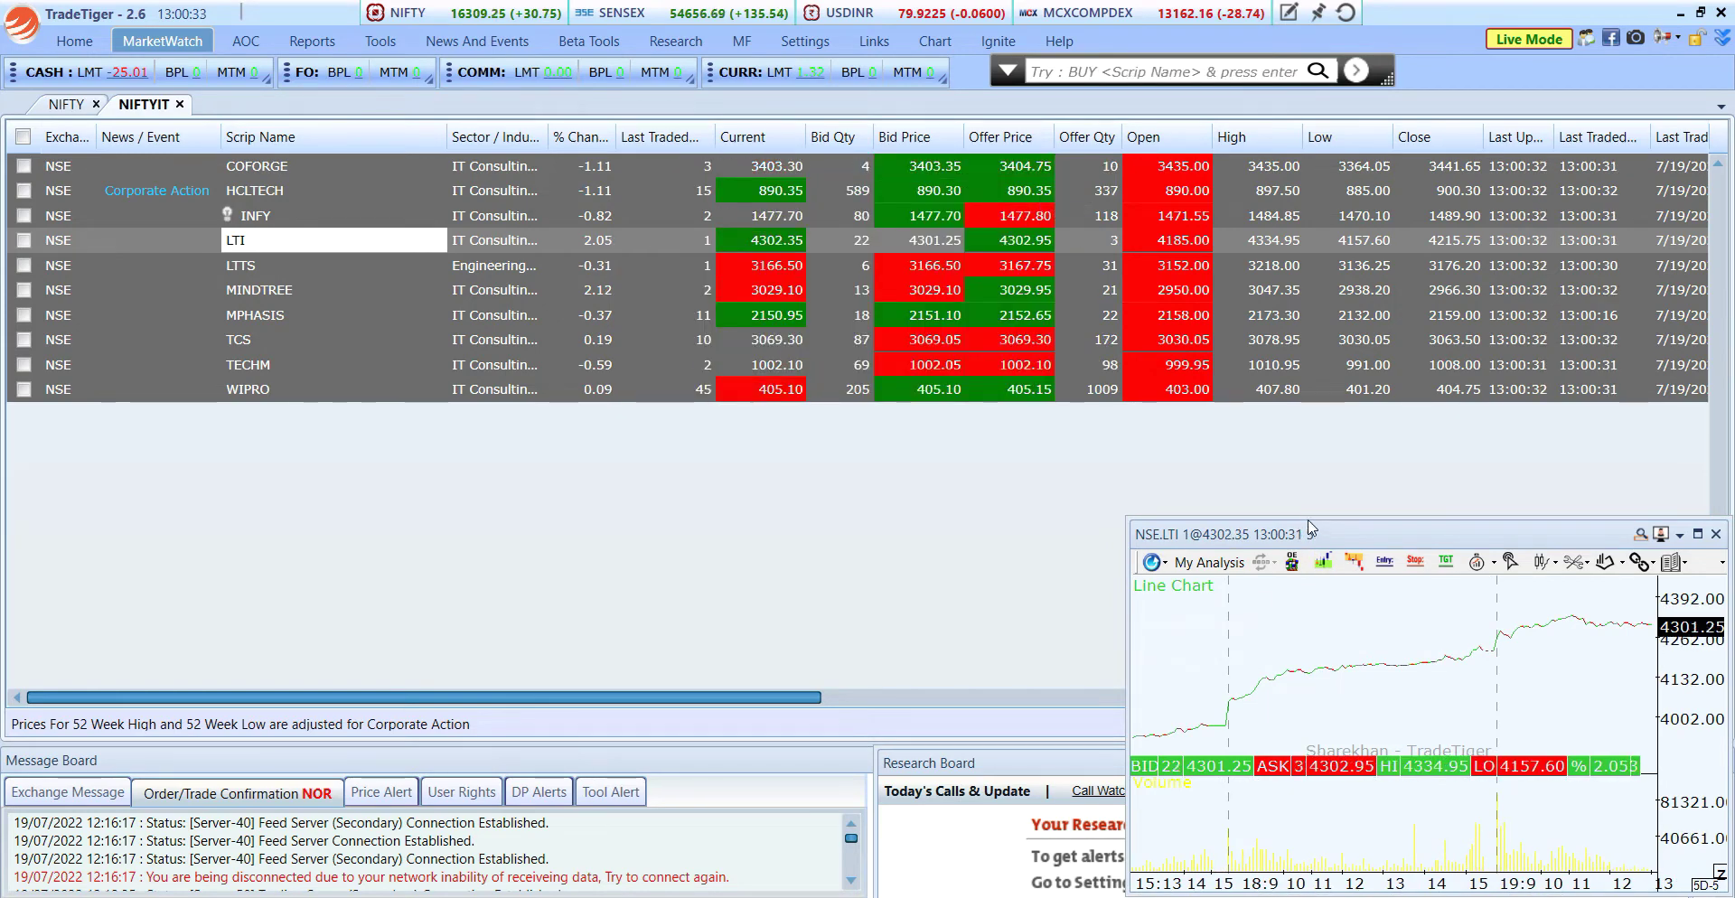
left_click_drag(1309, 515, 1309, 202)
left_click_drag(1127, 457, 654, 457)
left_click_drag(1451, 215, 1228, 143)
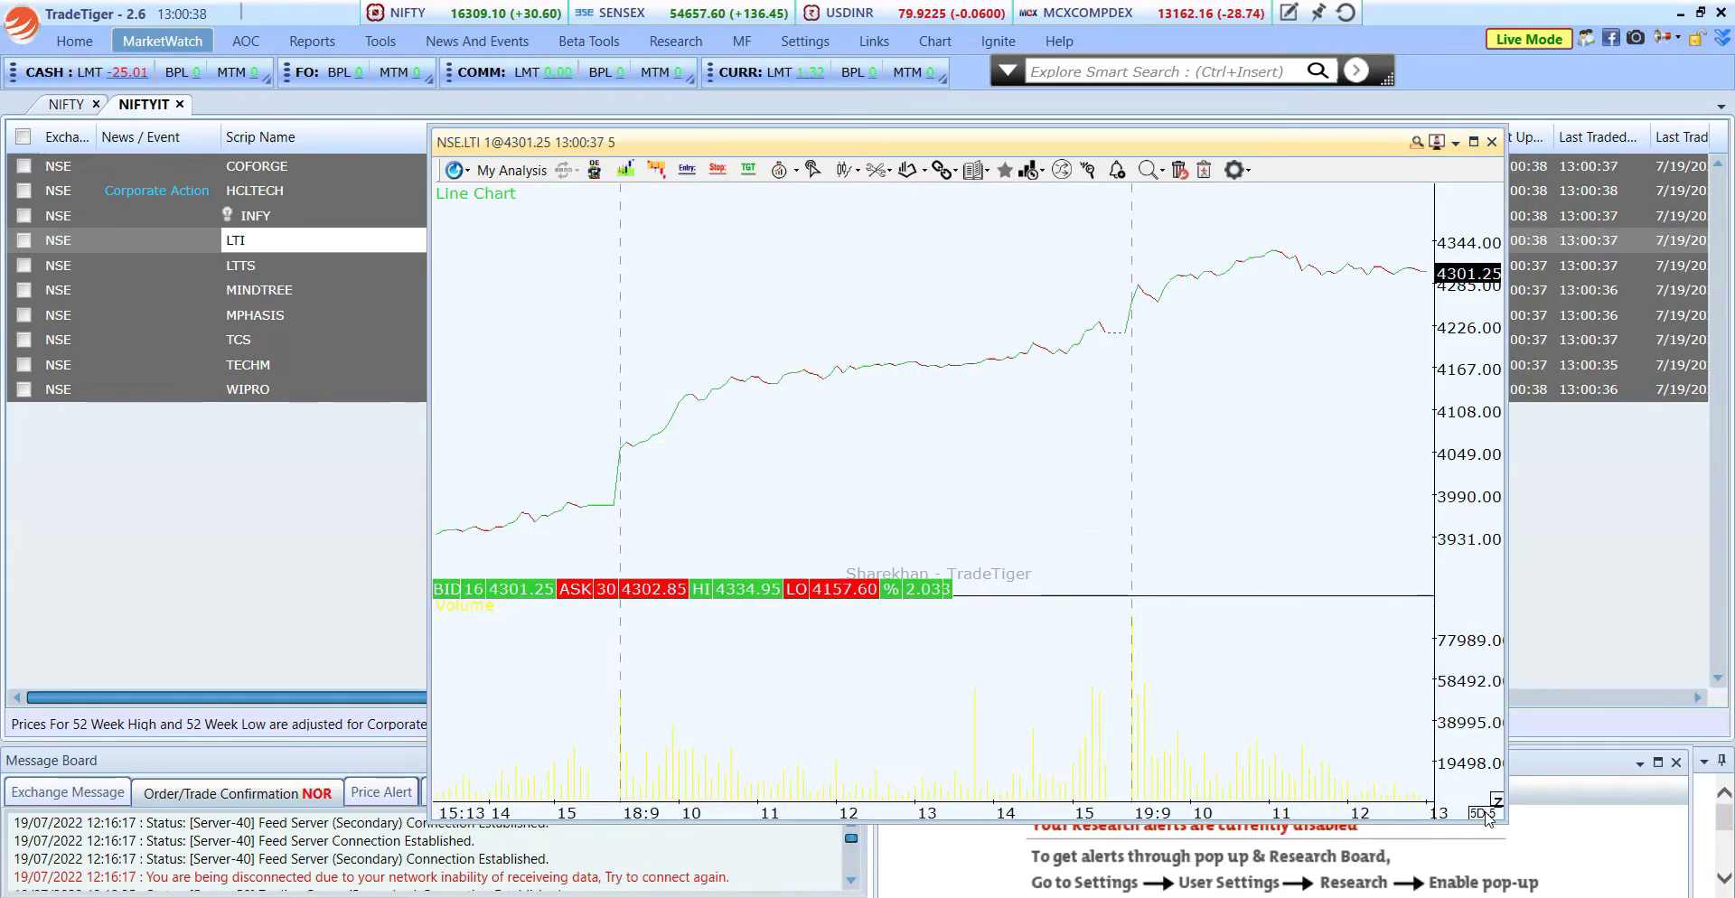
left_click(1044, 490)
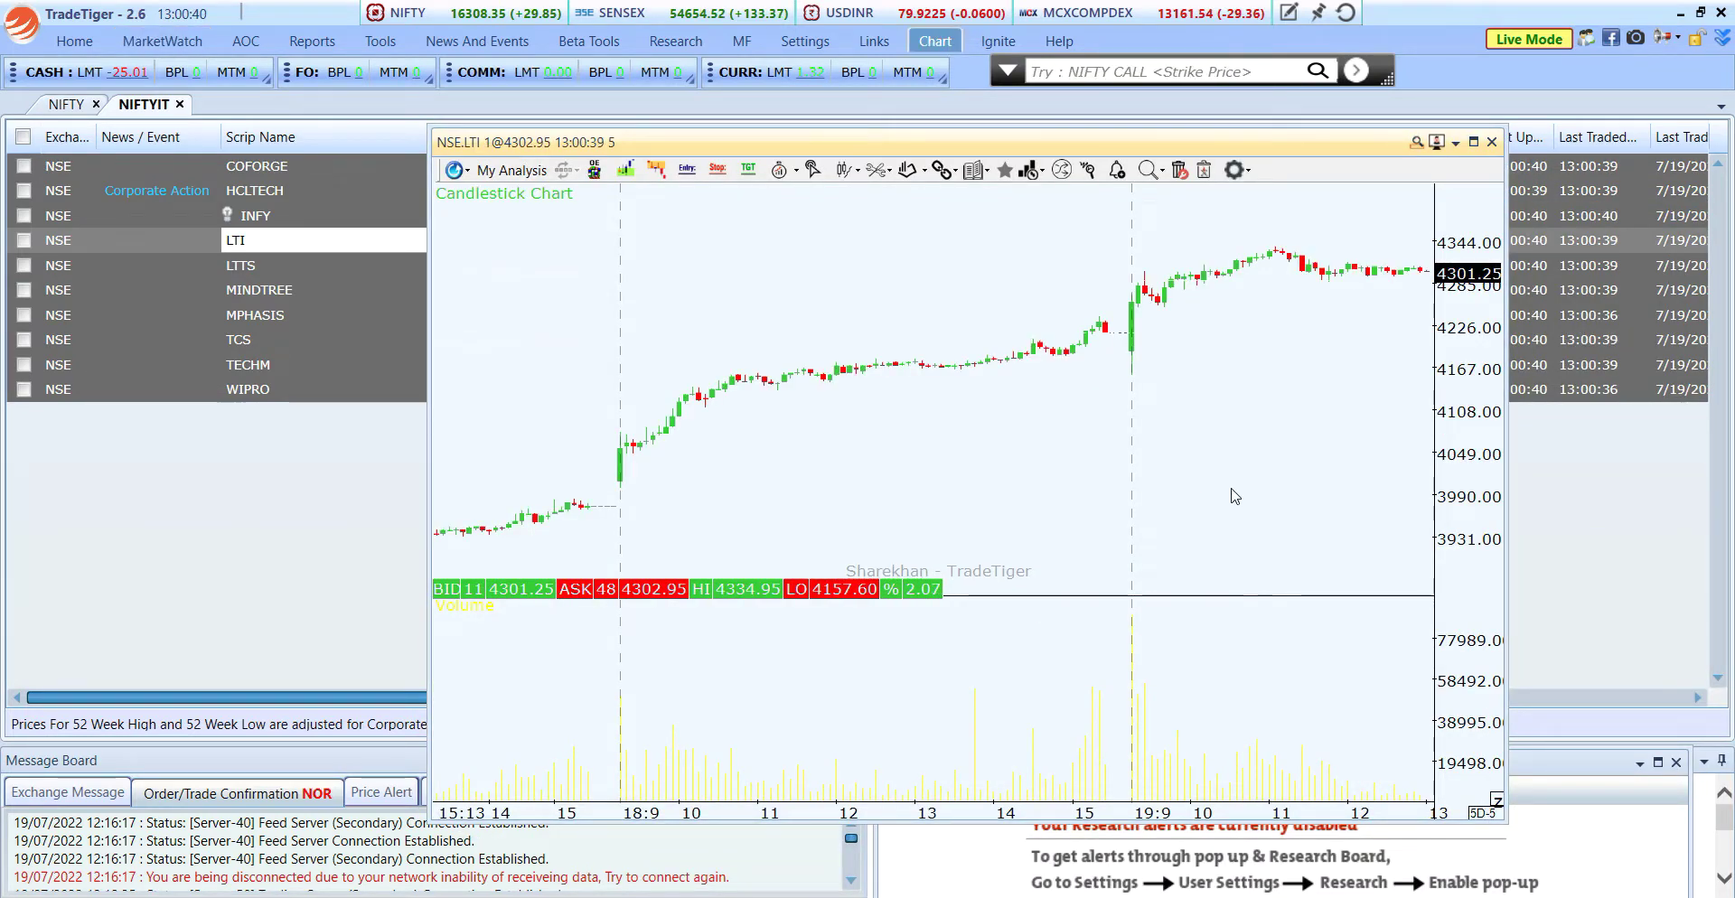
Draw an Entry#1 line at 4256.95 on the LTI chart and start a bracket buy order there.
left_click(687, 178)
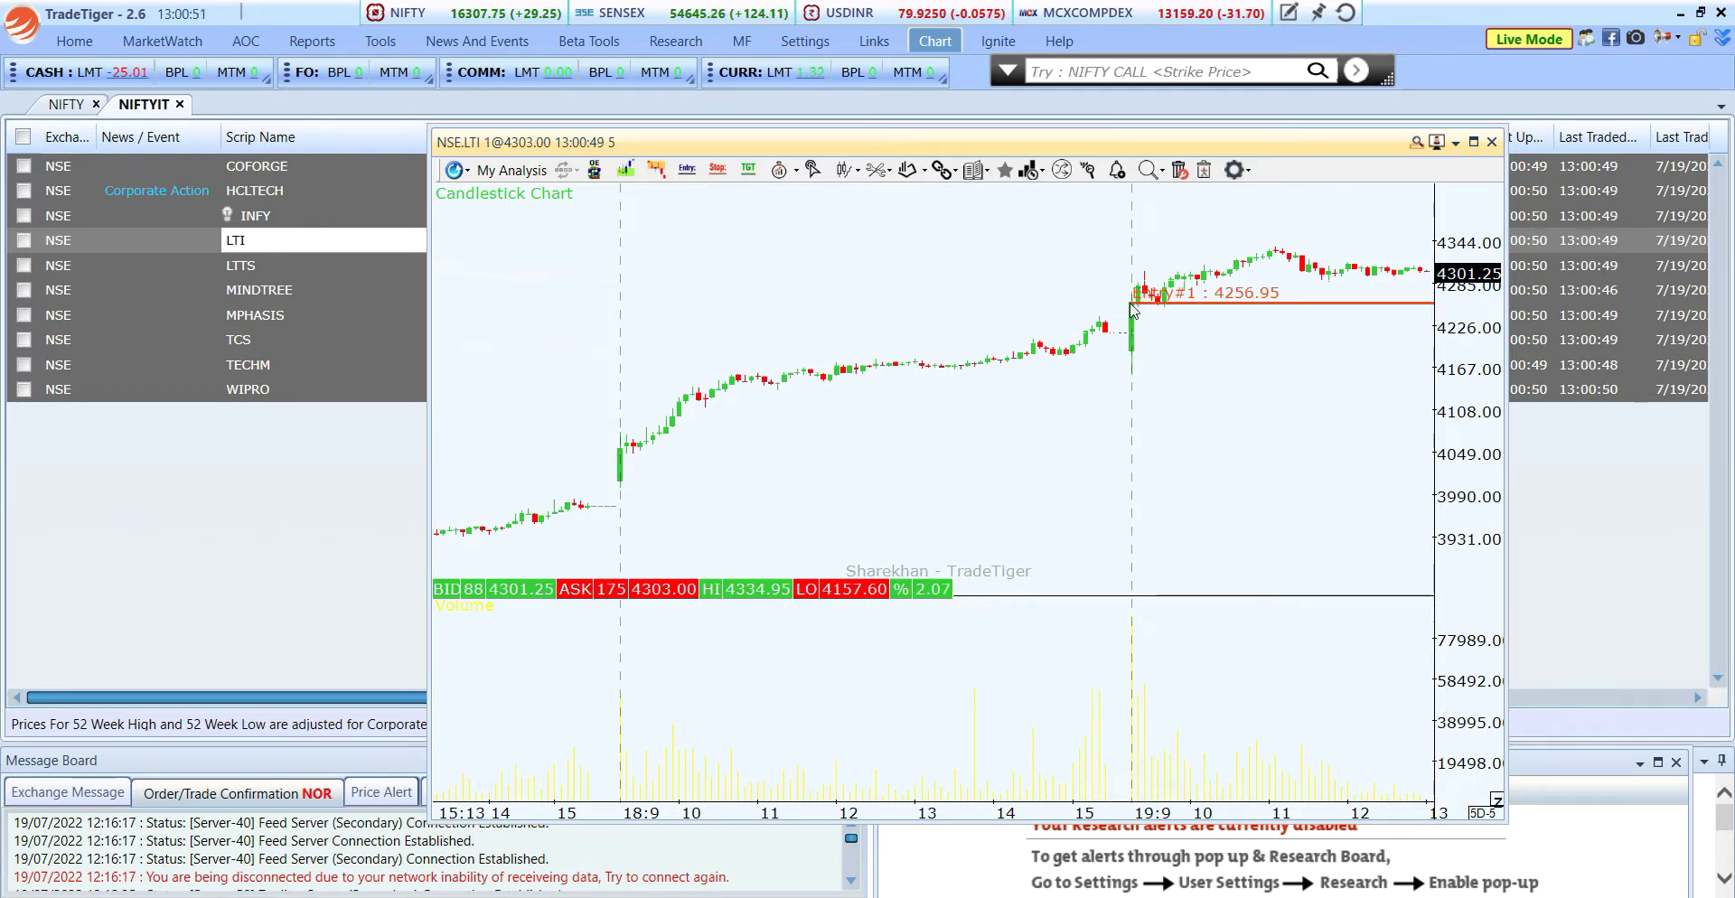
left_click(1132, 308)
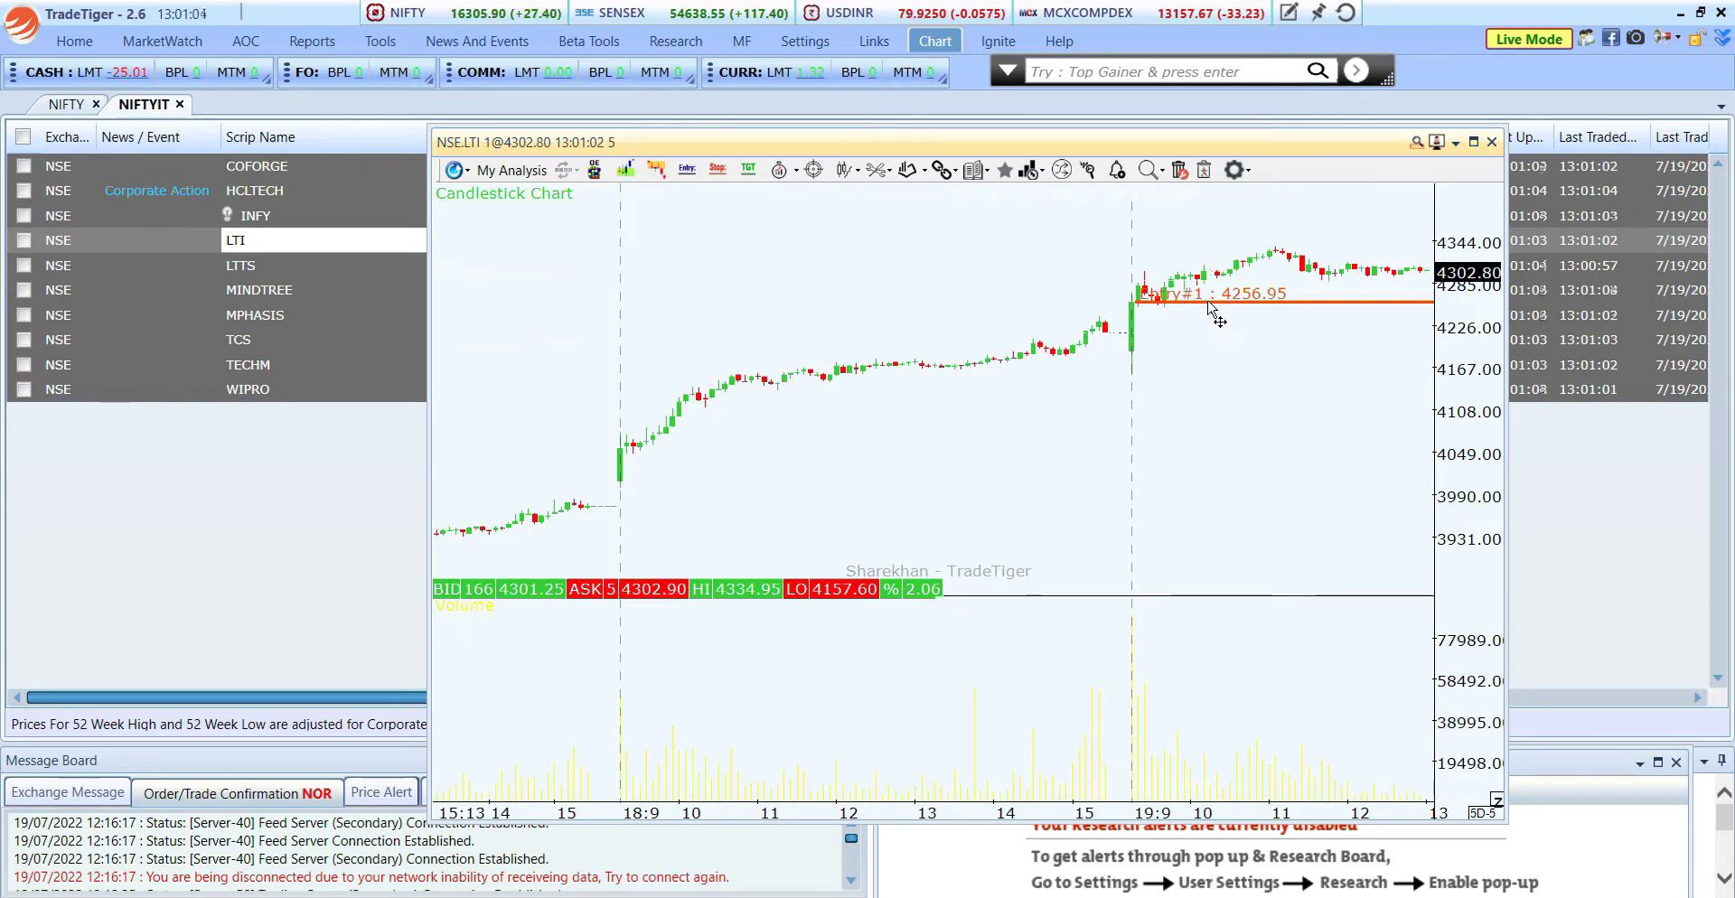
double_click(1211, 307)
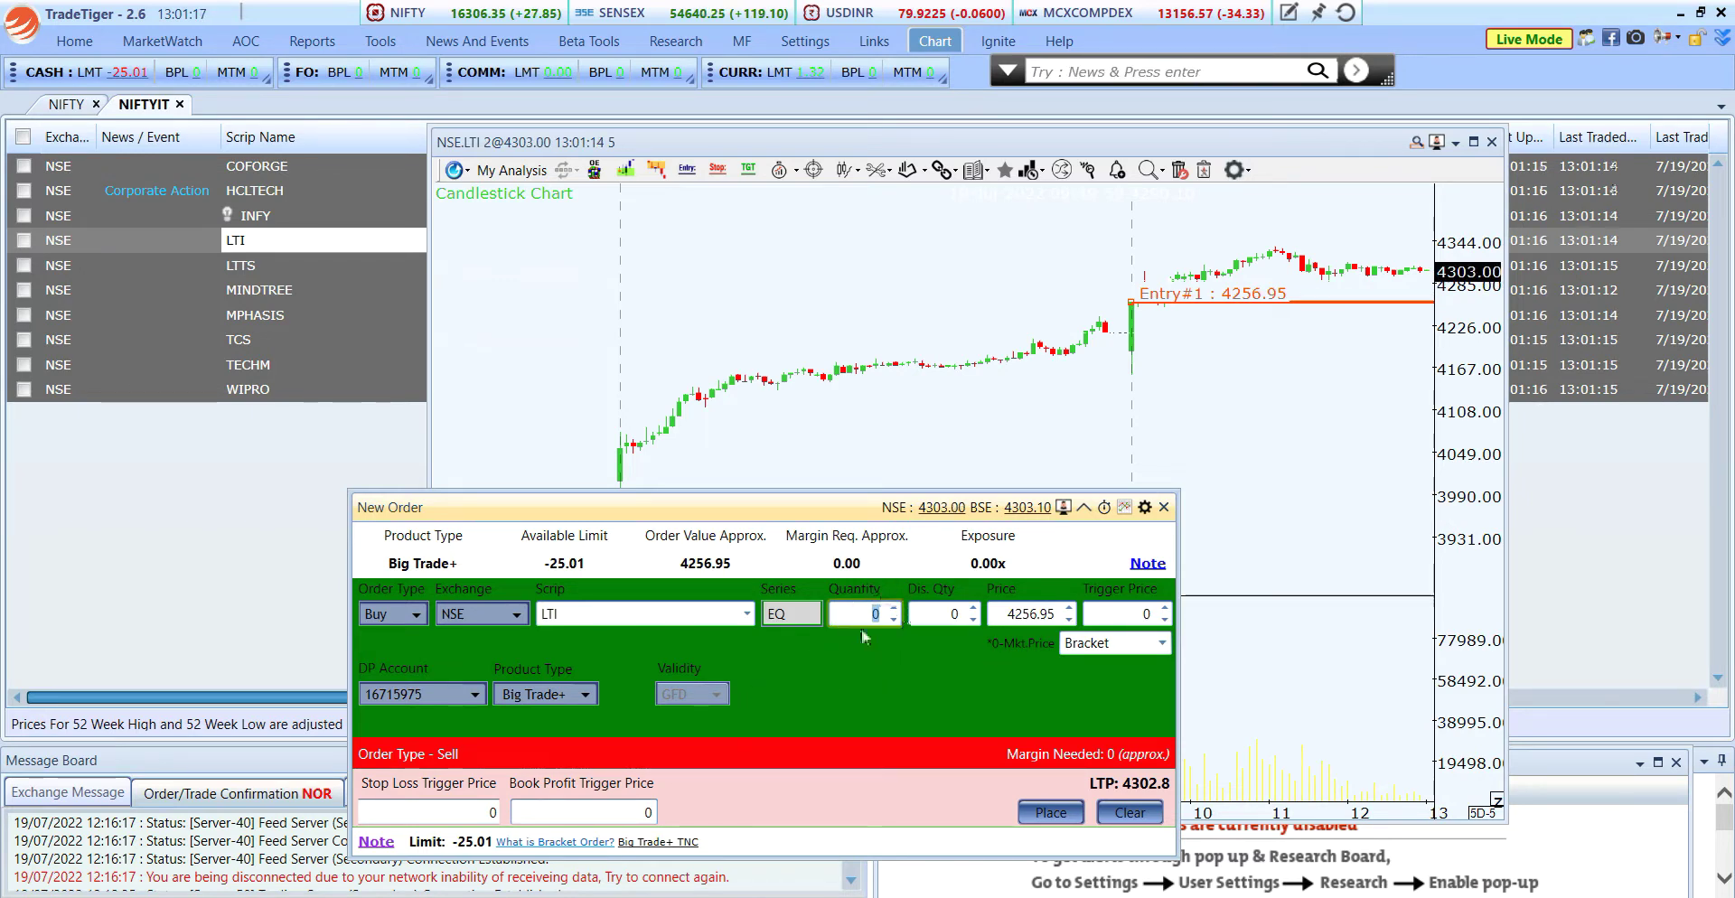
Place a stop line at 4214.15 and a target at 4336.20, then close the LTI chart.
left_click(1164, 507)
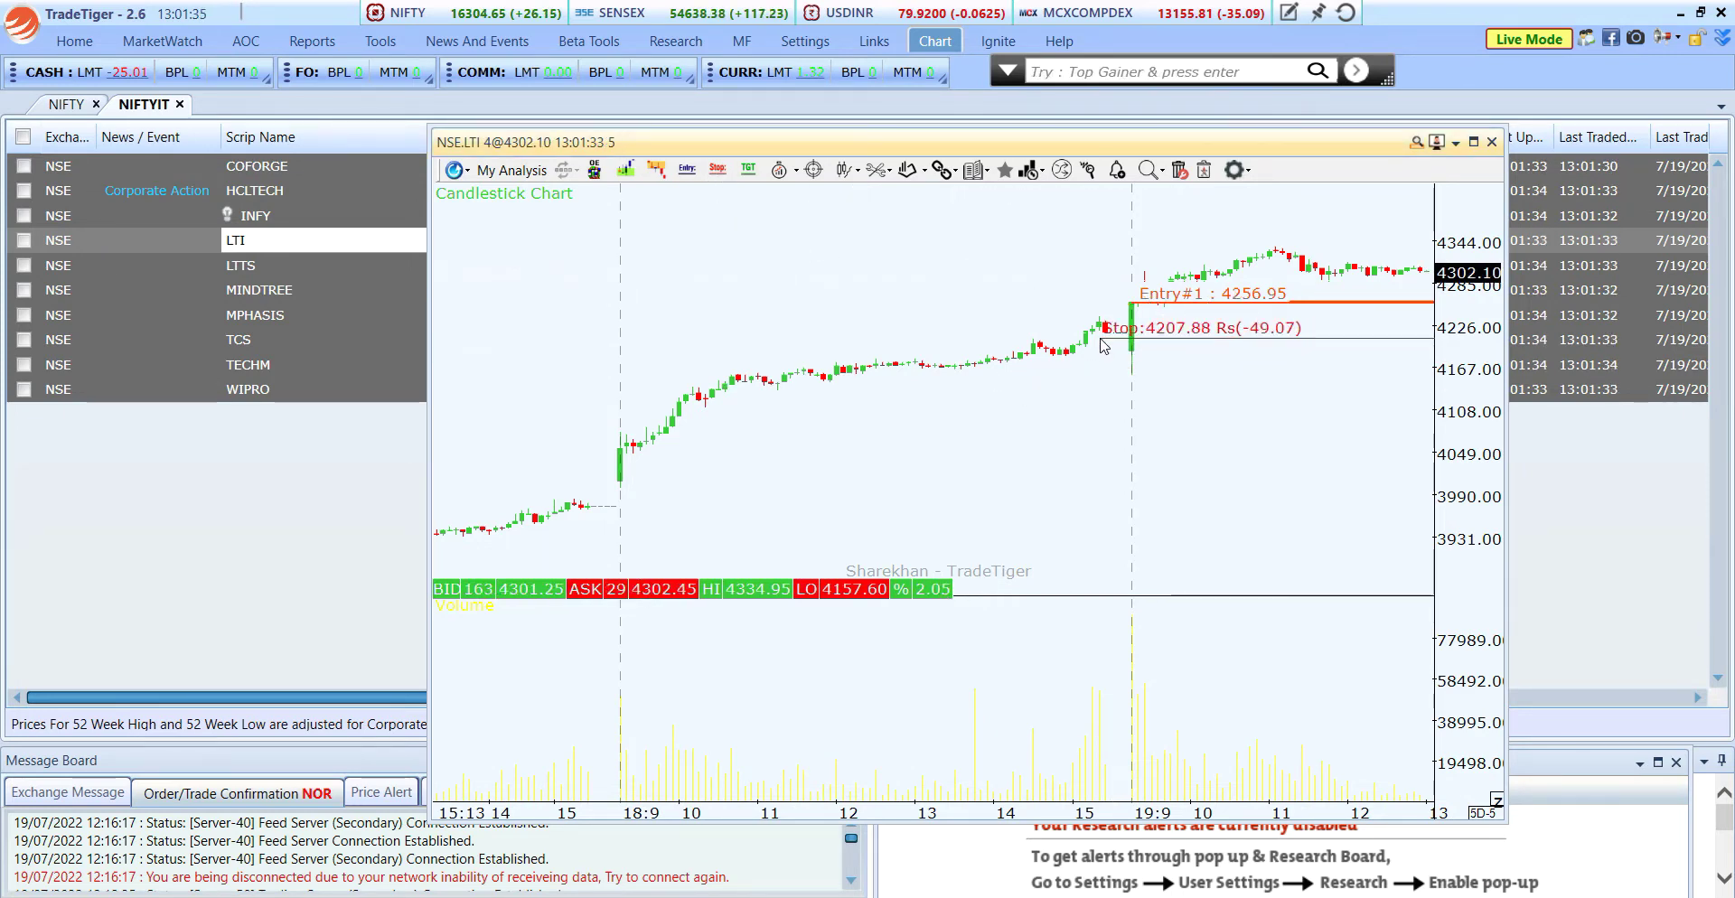
left_click(1101, 334)
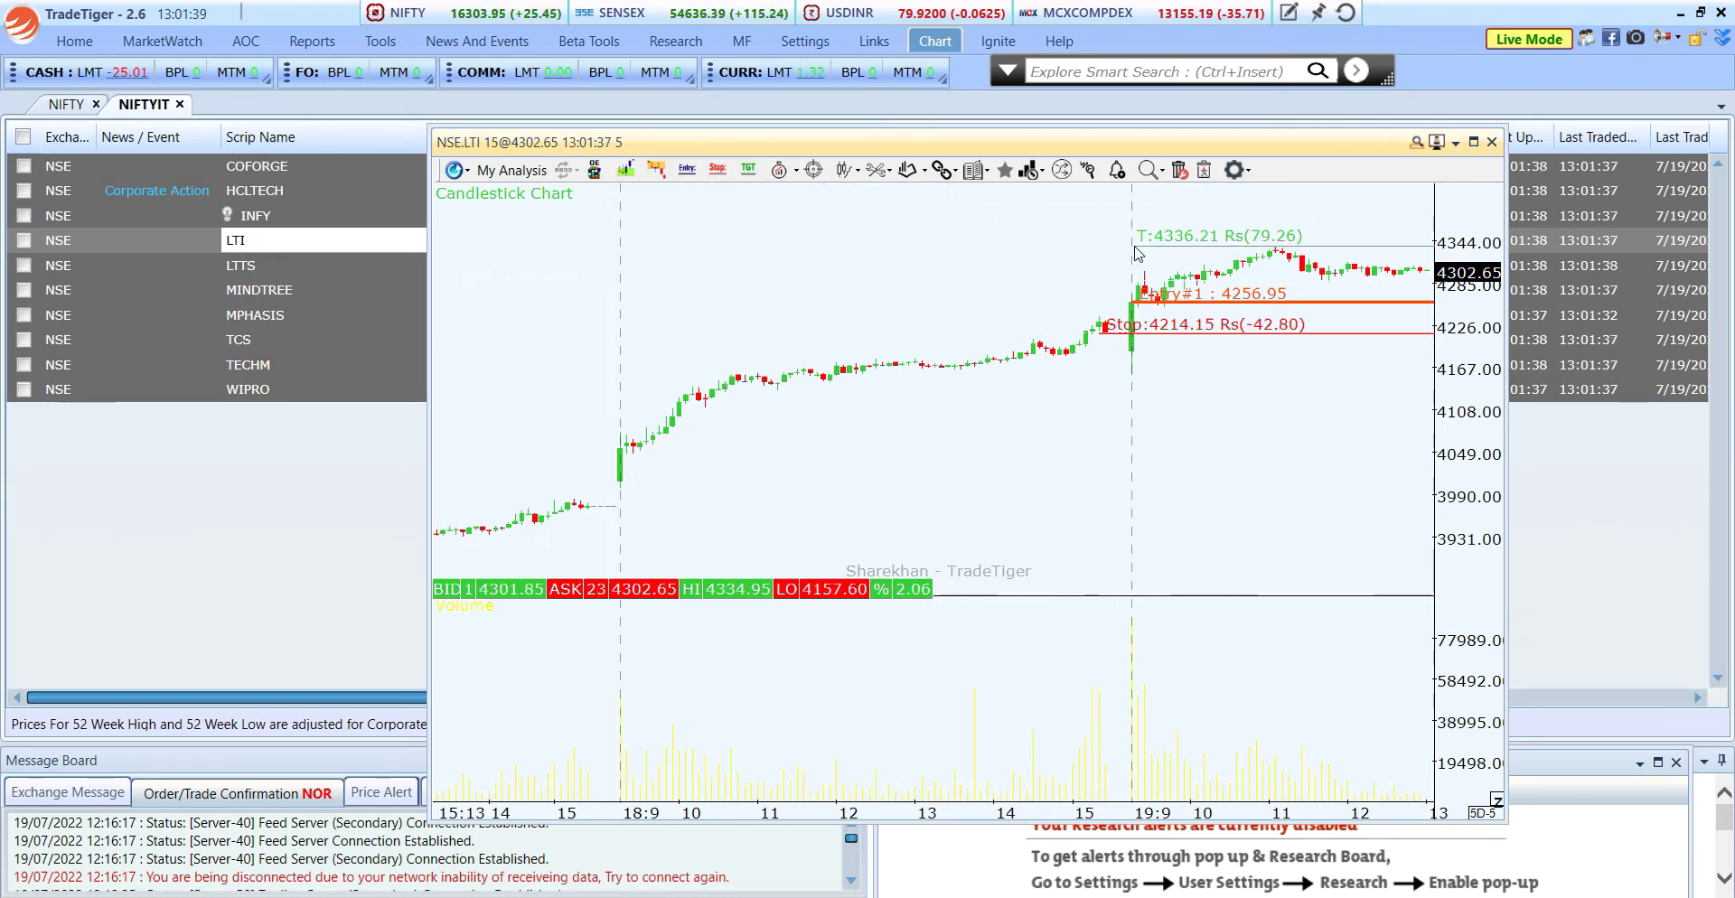
left_click(1137, 253)
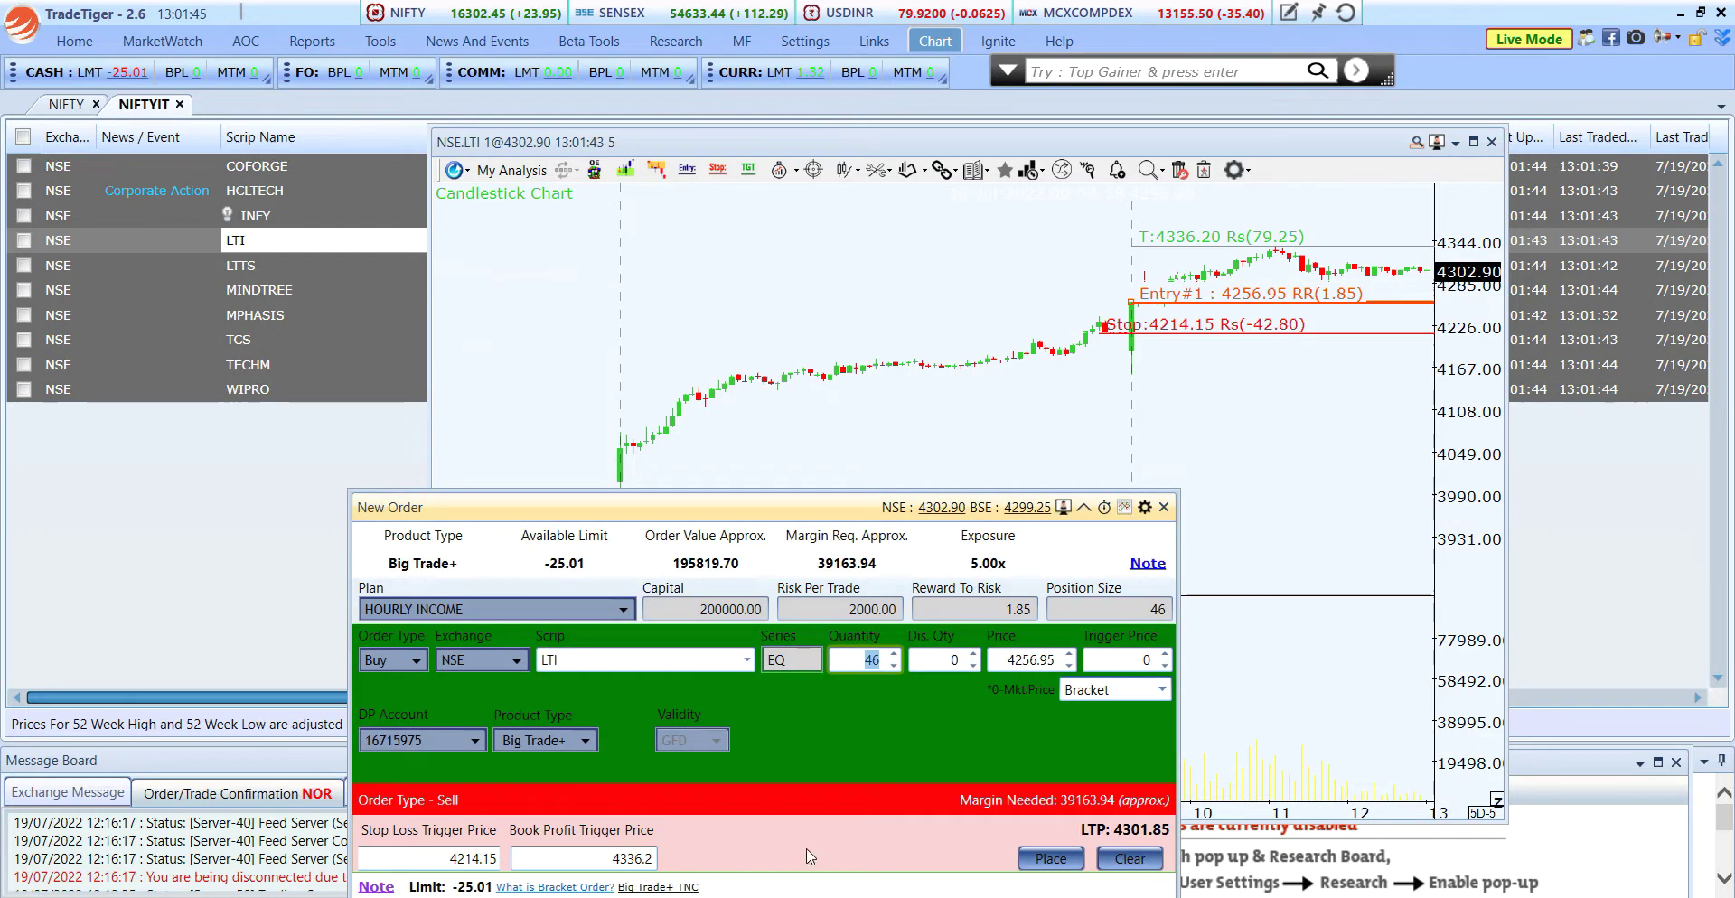
left_click(1164, 507)
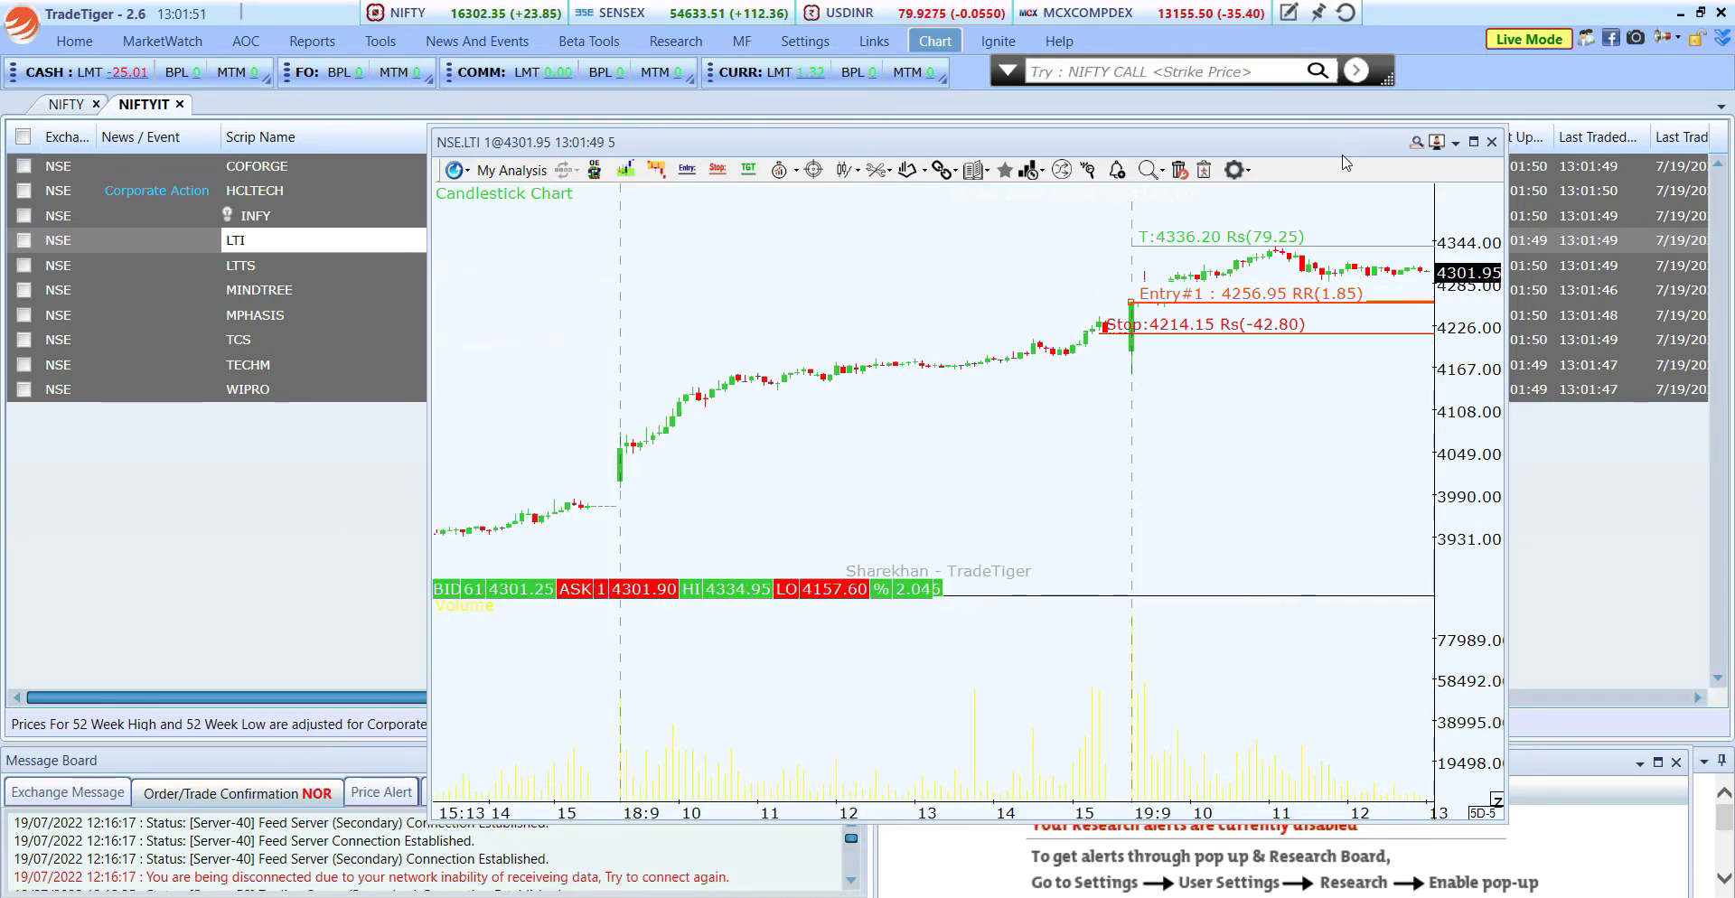
left_click(1491, 142)
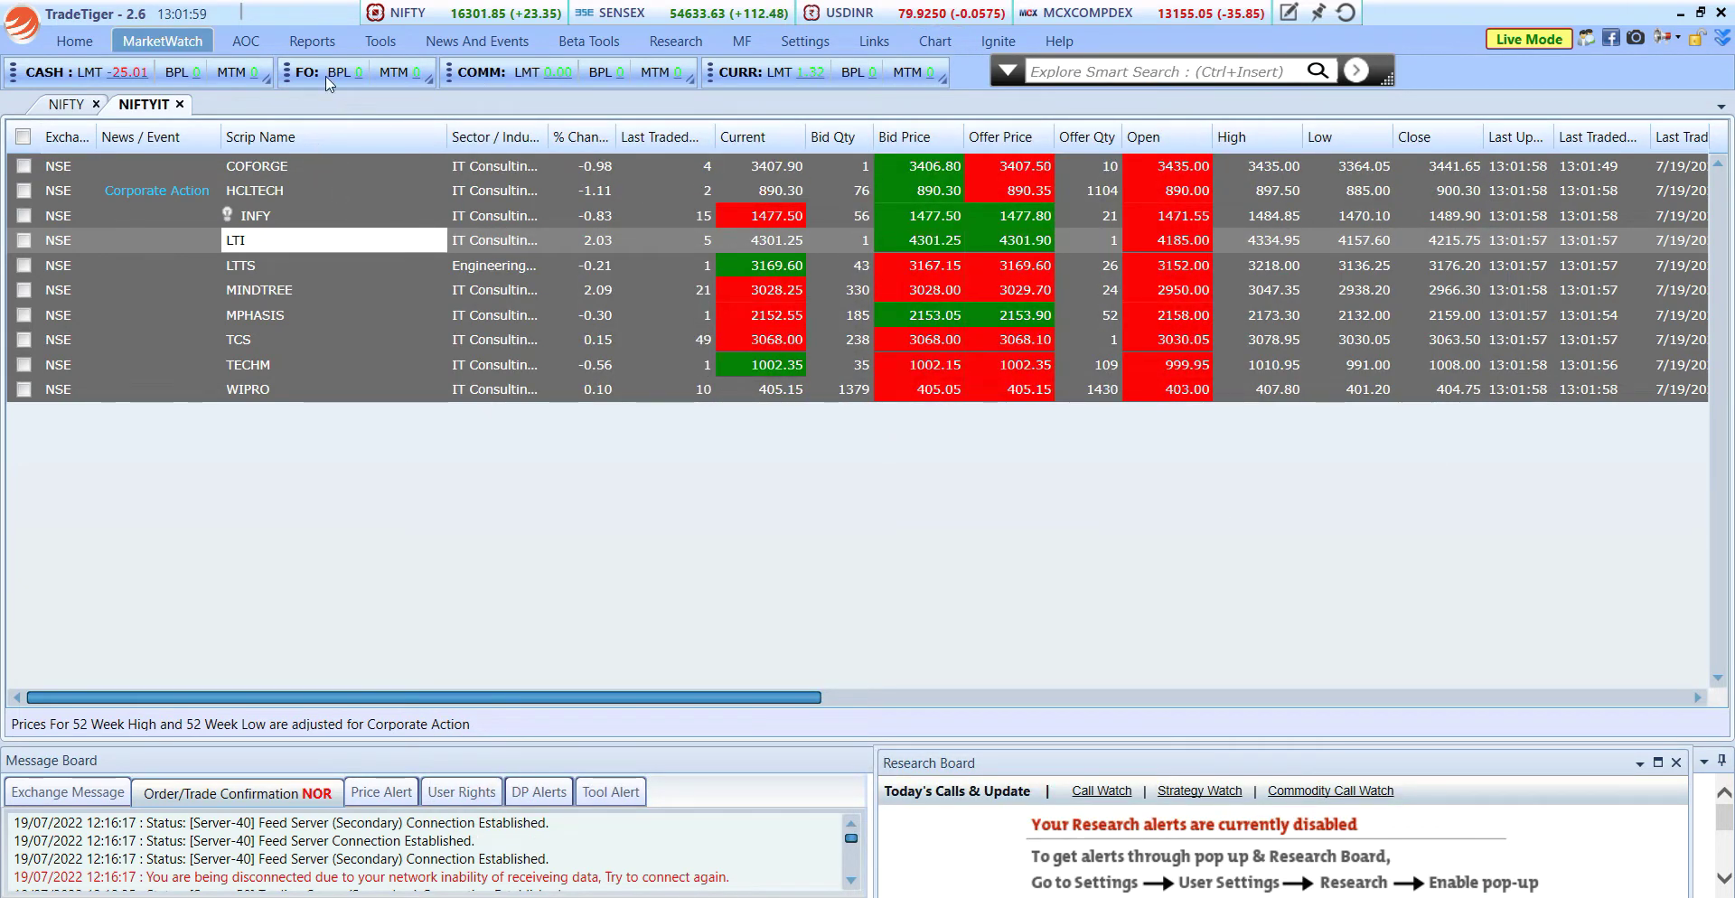
Run Stocks Approaching 52 Week High on NSE CASH in One Click Filter, switching the index to NIFTY.
left_click(397, 43)
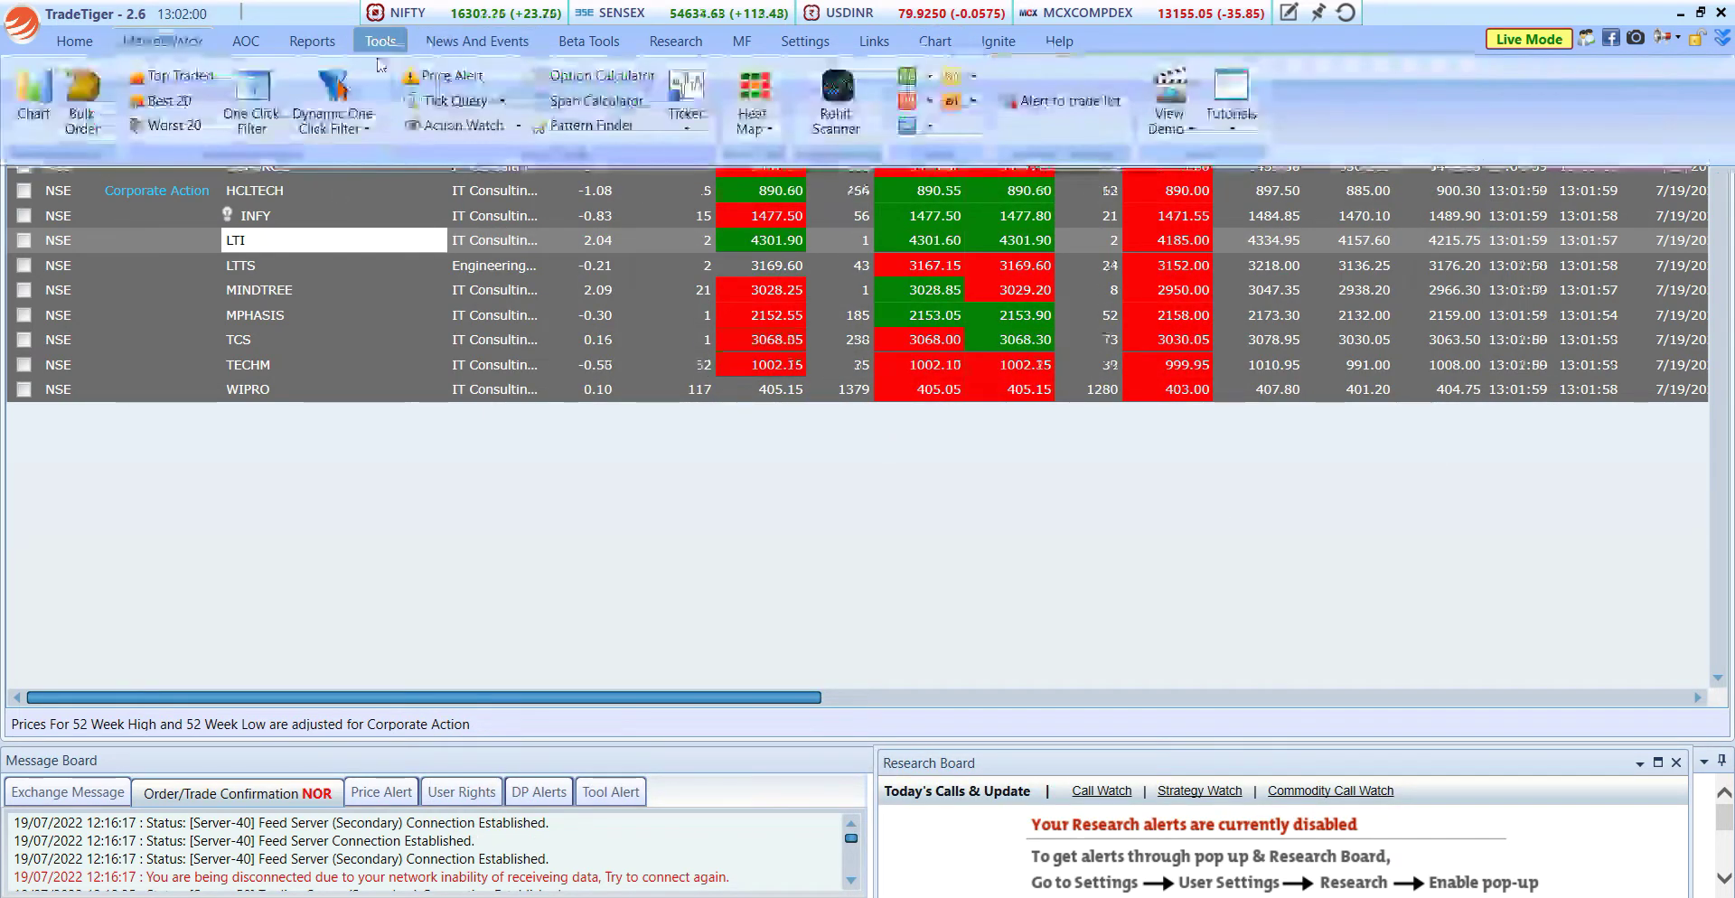
left_click(254, 113)
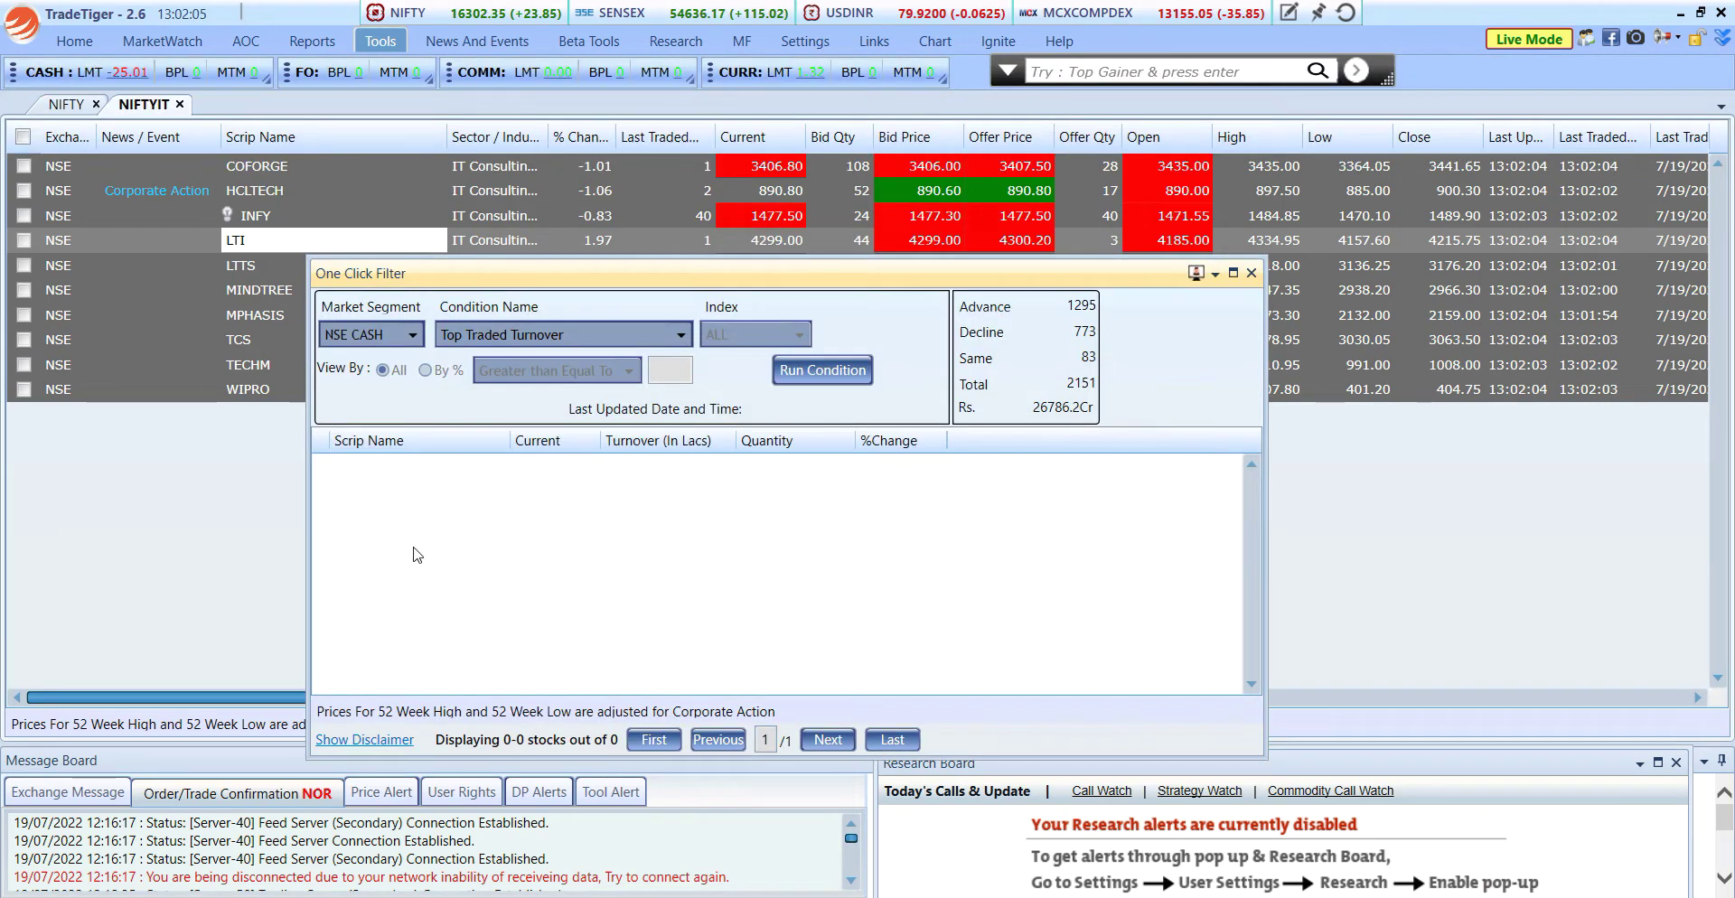
left_click(394, 336)
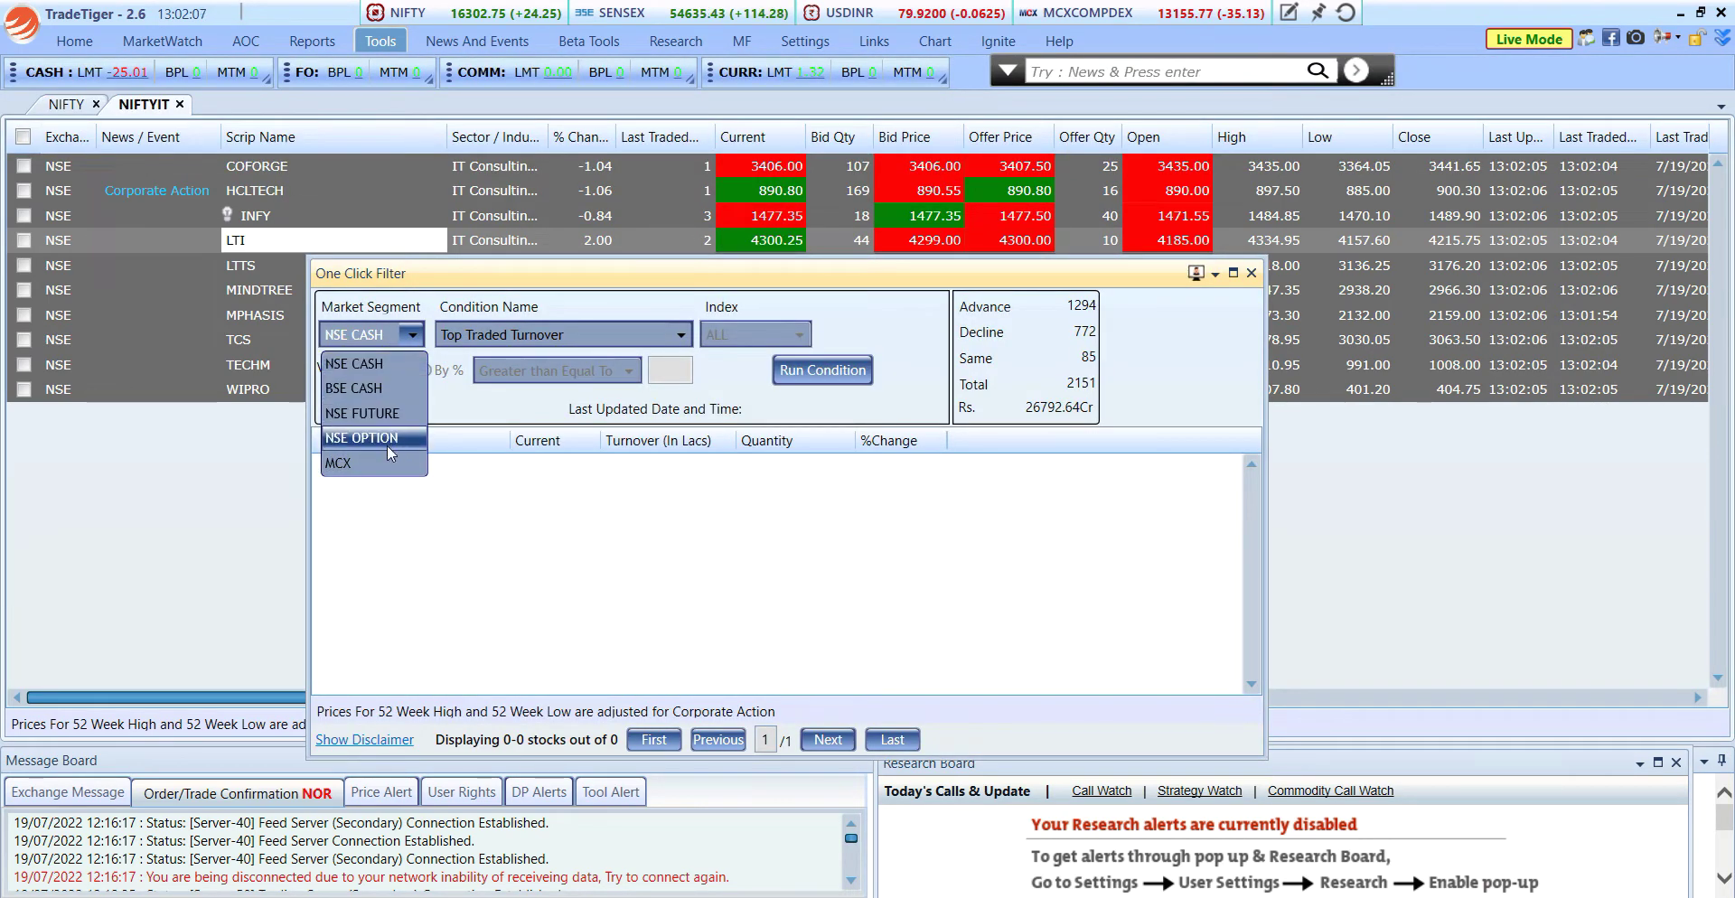
left_click(560, 333)
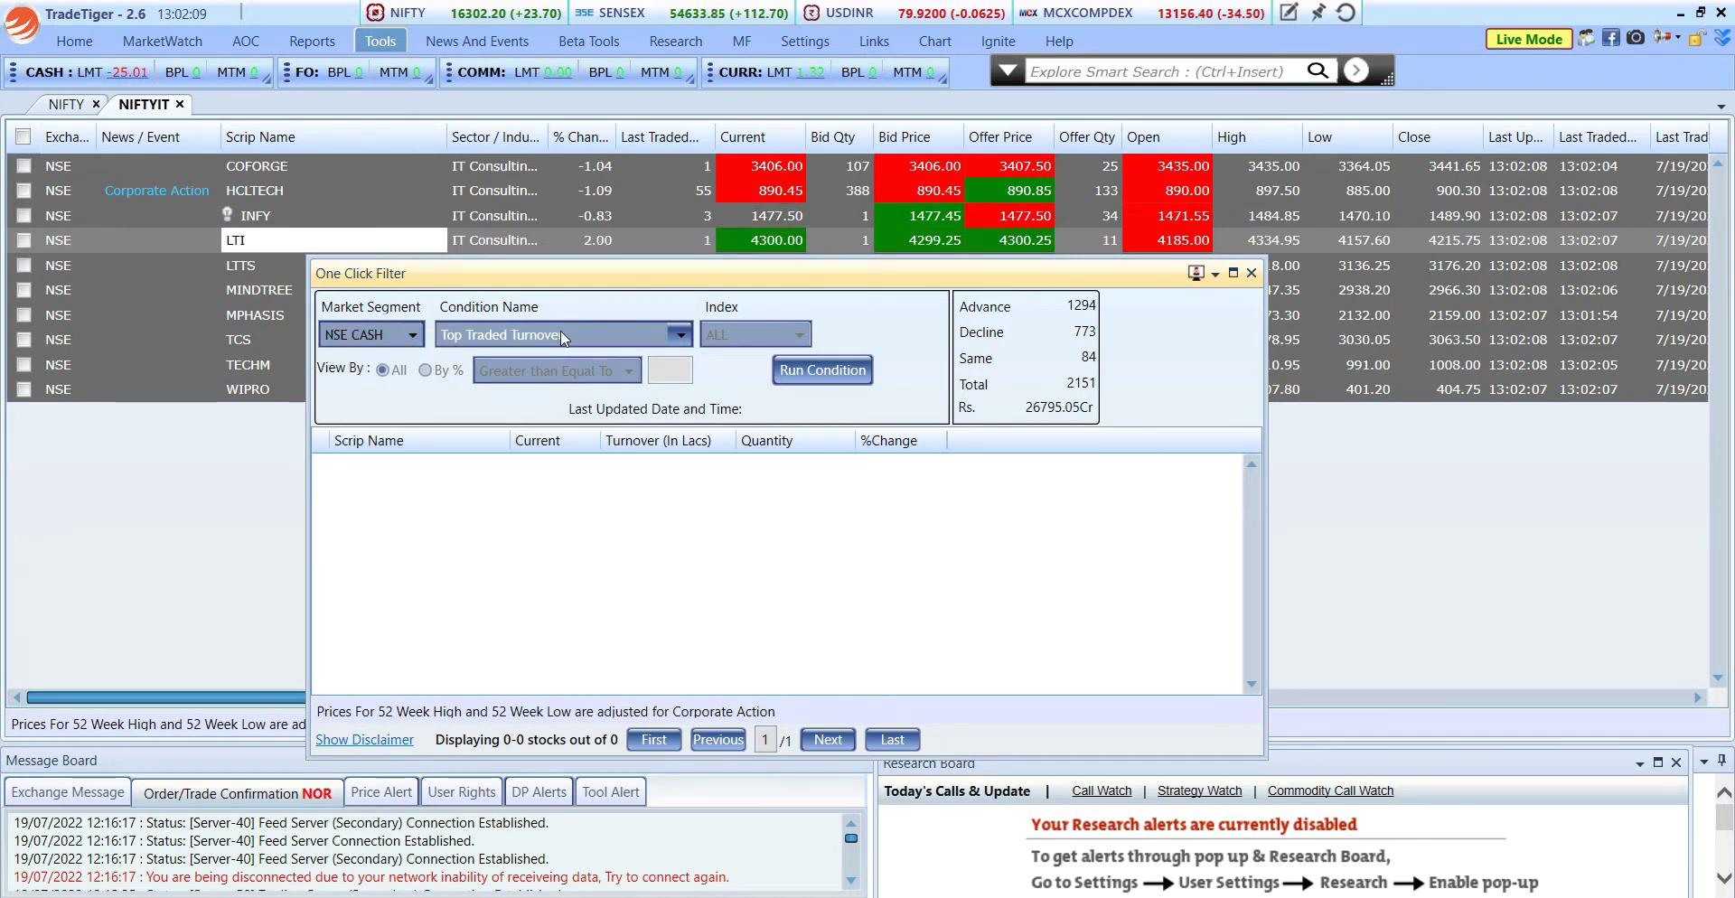
left_click(560, 332)
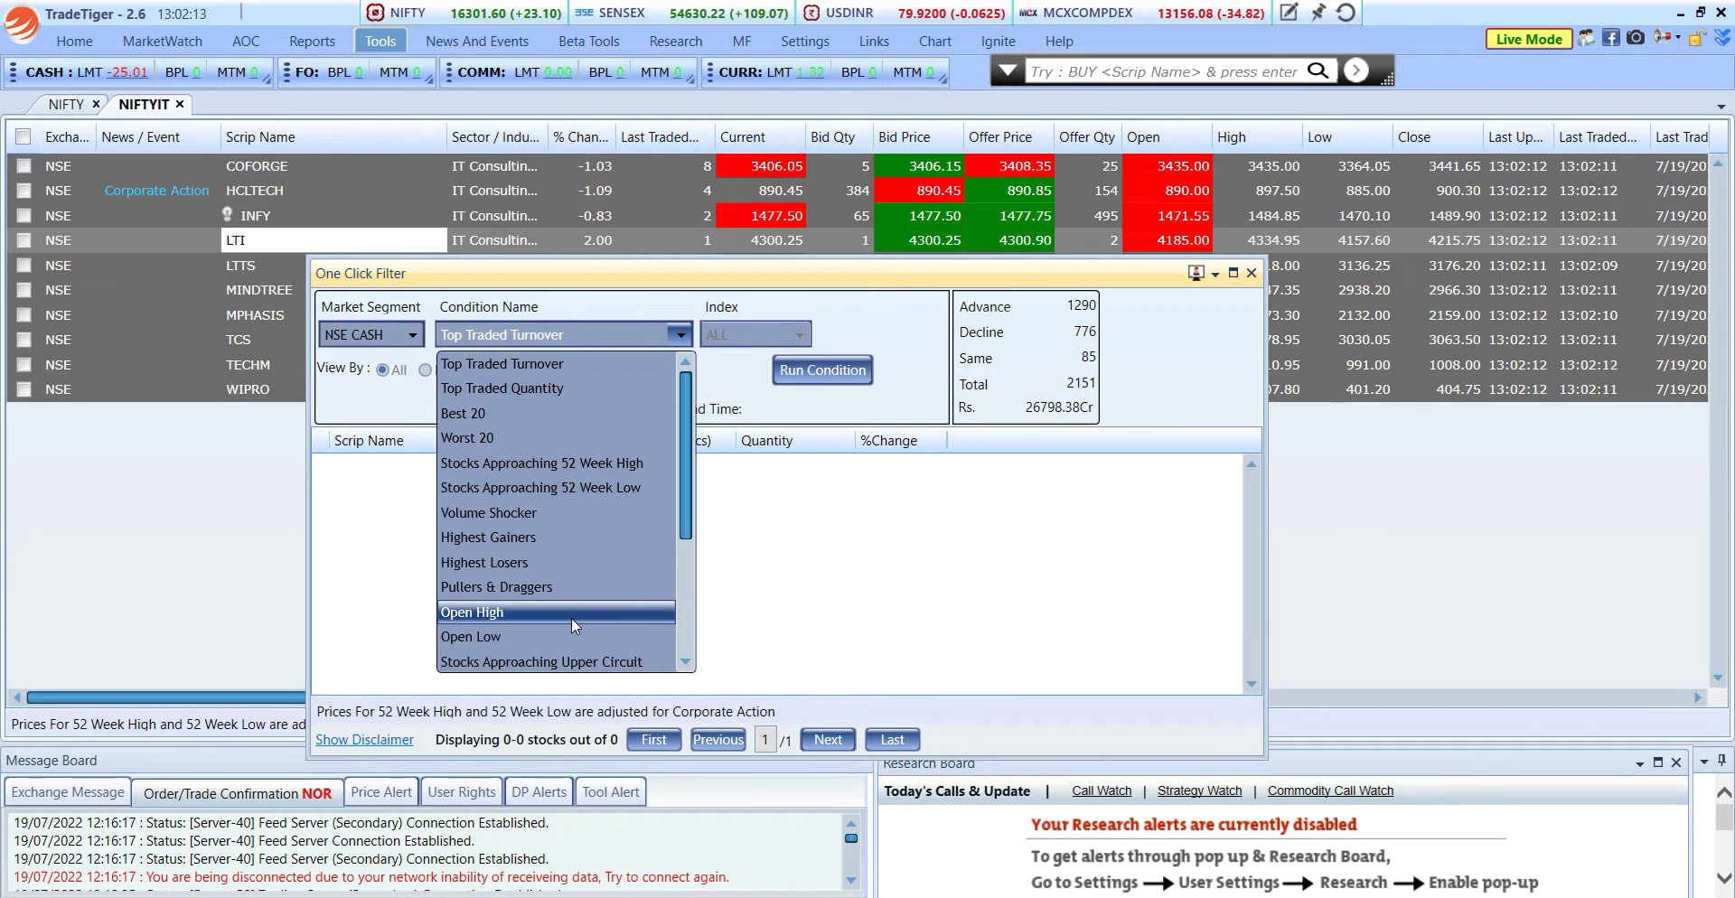
left_click(617, 458)
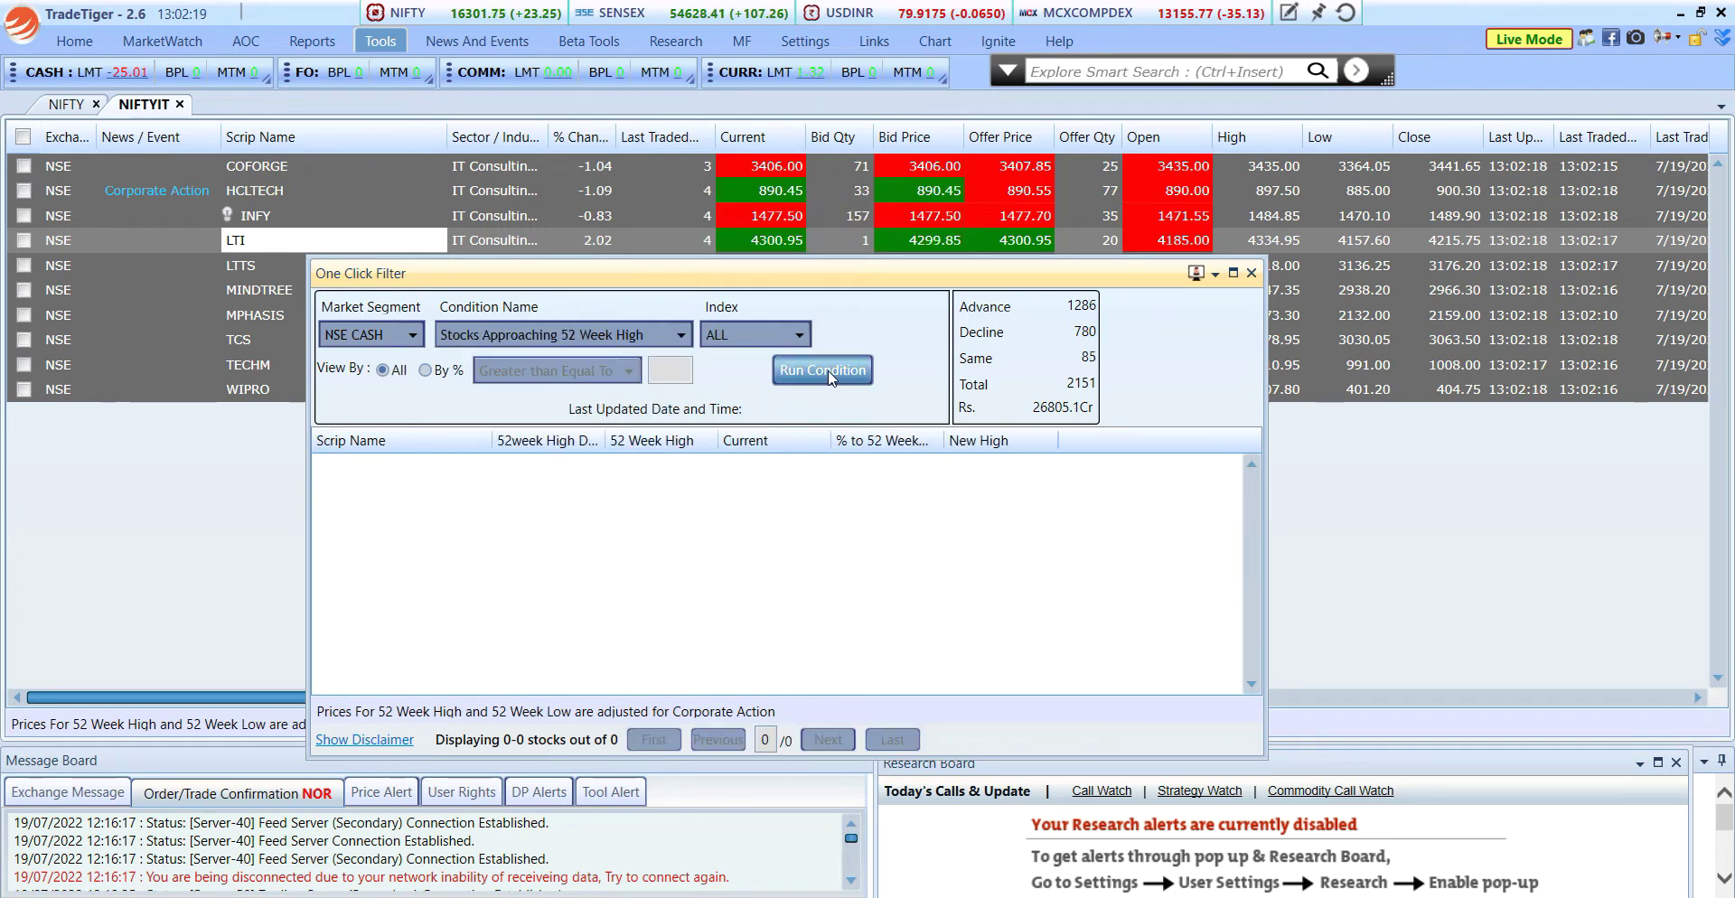
left_click(831, 373)
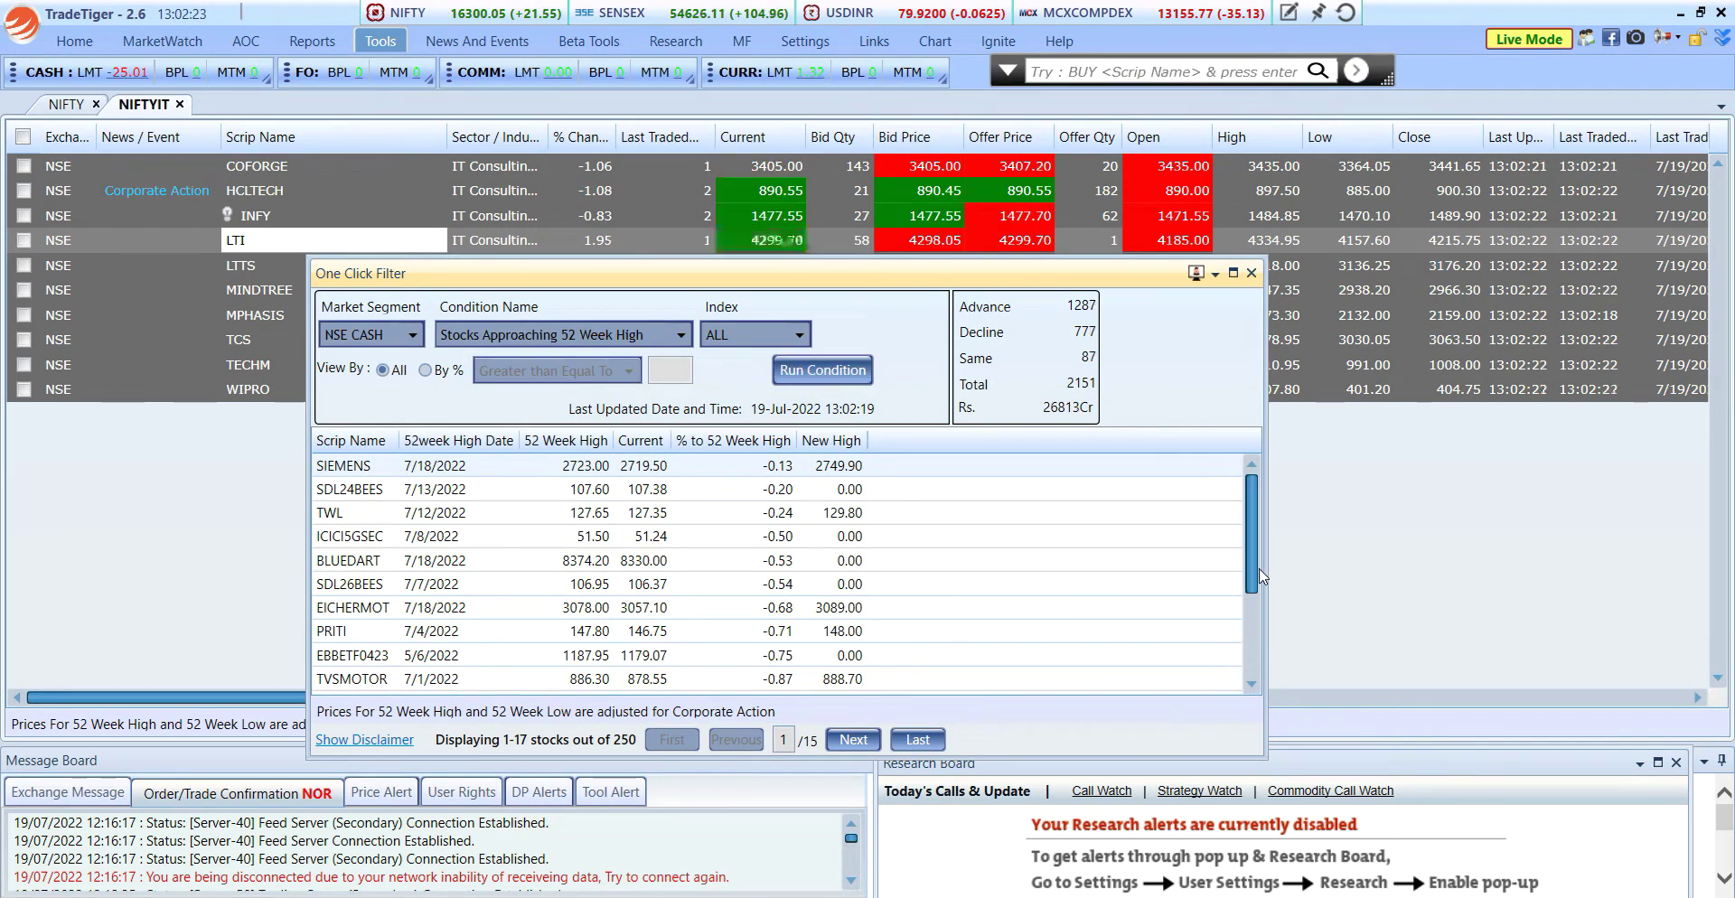
left_click_drag(1262, 578, 1268, 682)
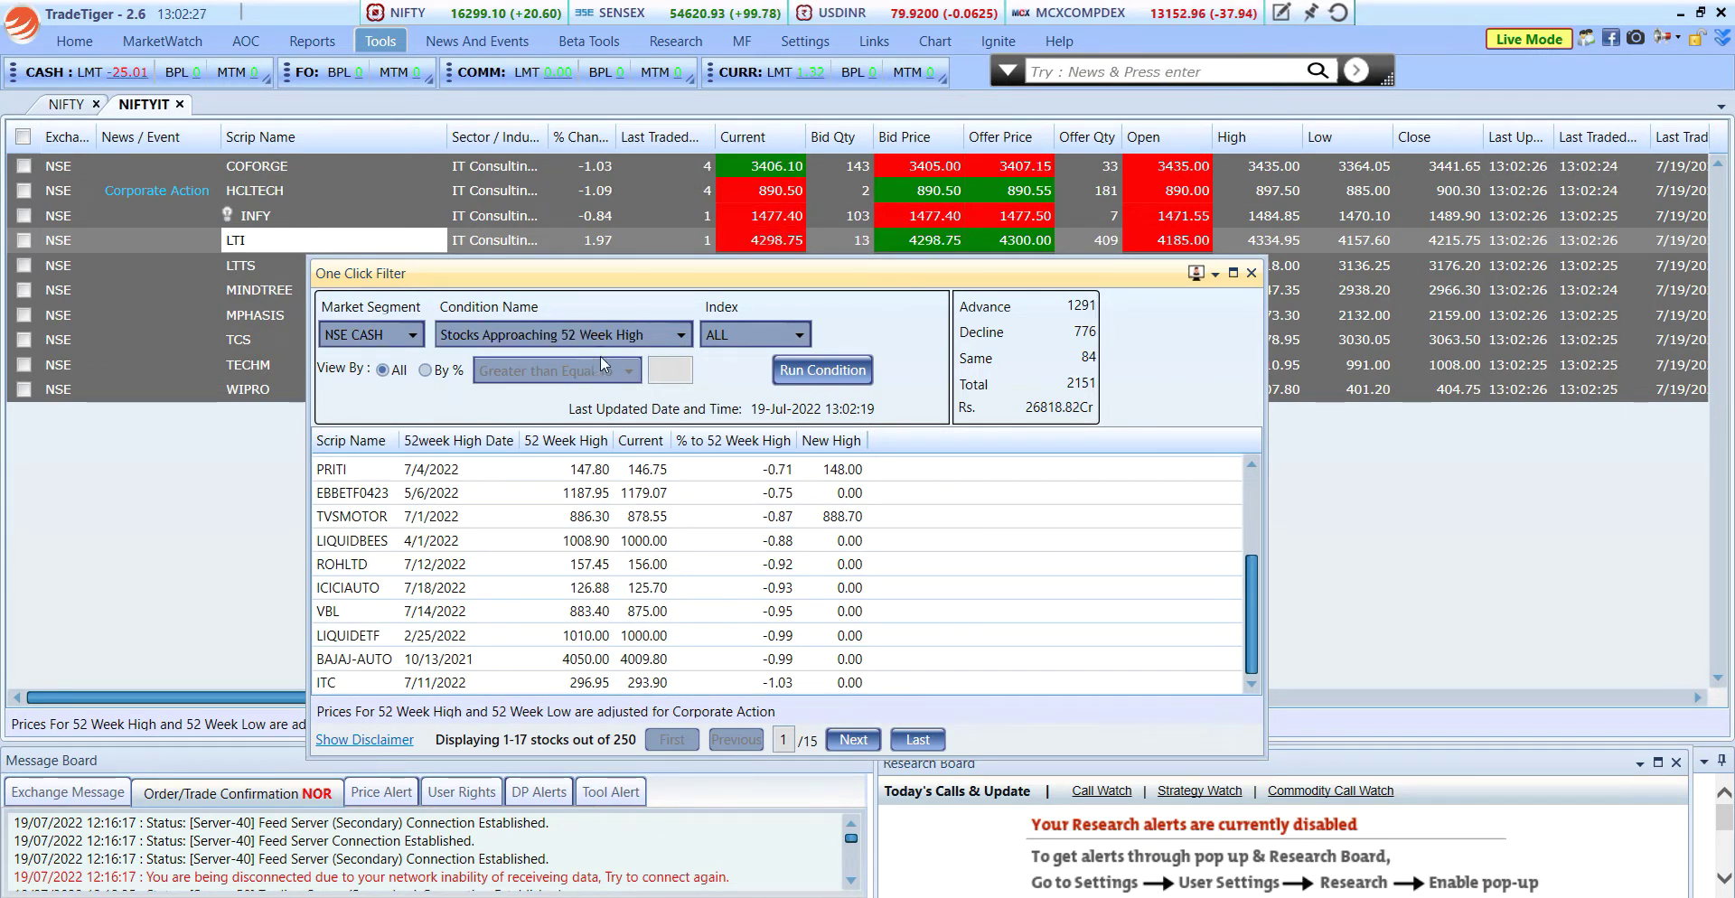
left_click(772, 335)
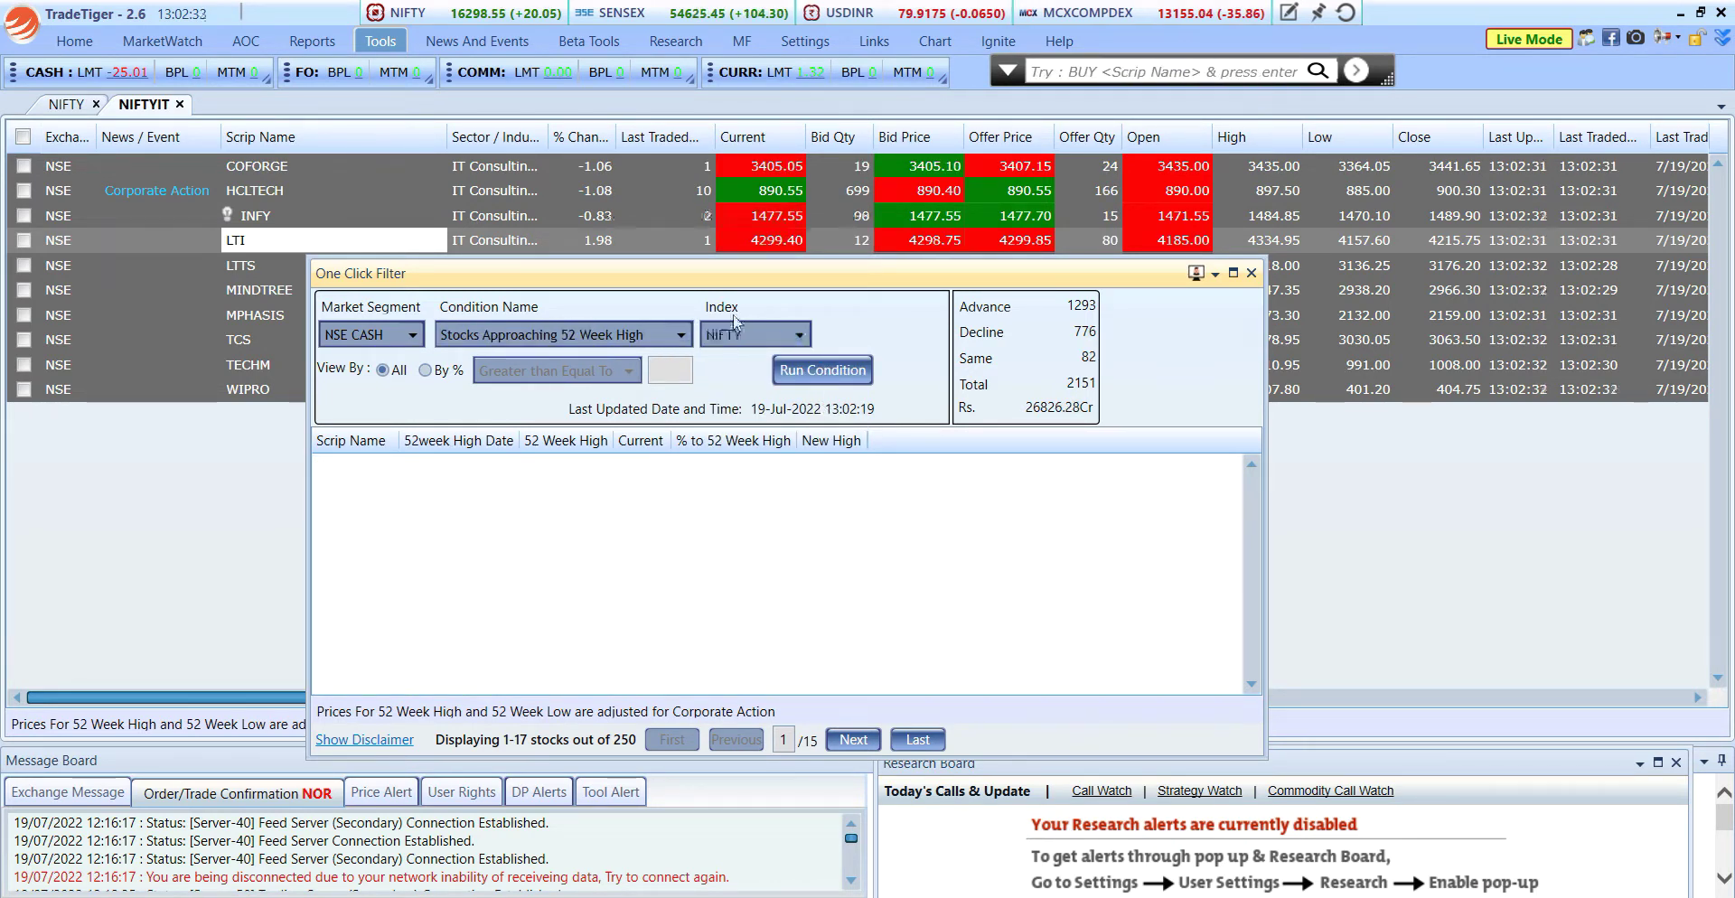
Run the 52-week-high filter on NIFTY stocks and browse the condition list.
left_click(803, 372)
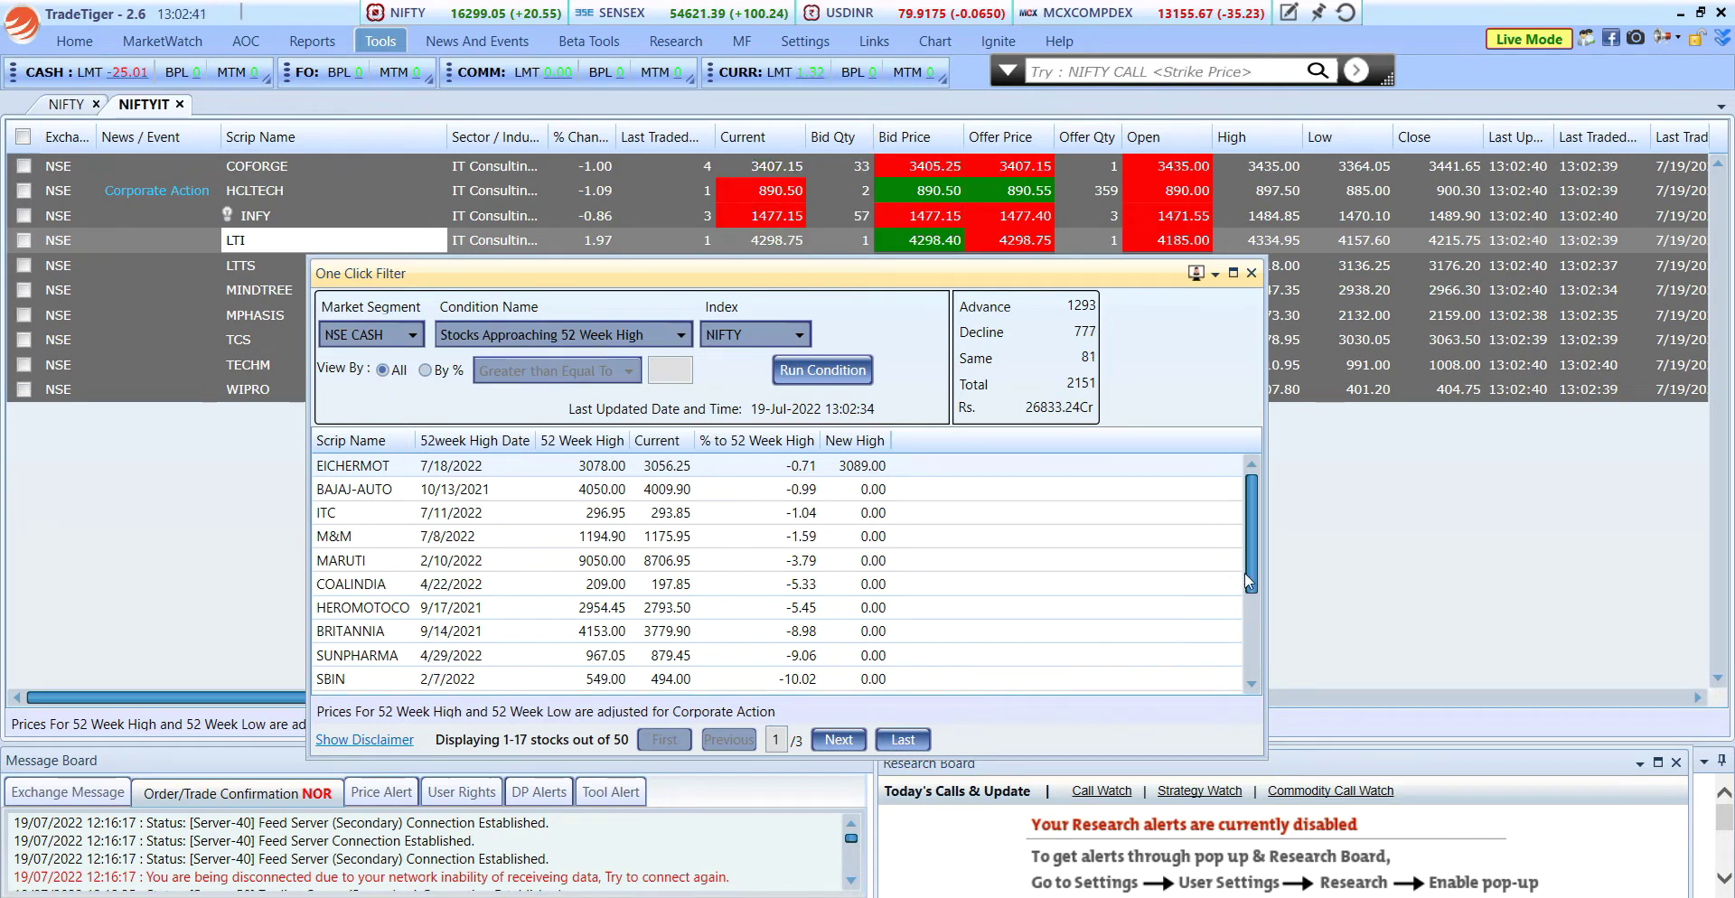
left_click_drag(1253, 585, 1252, 667)
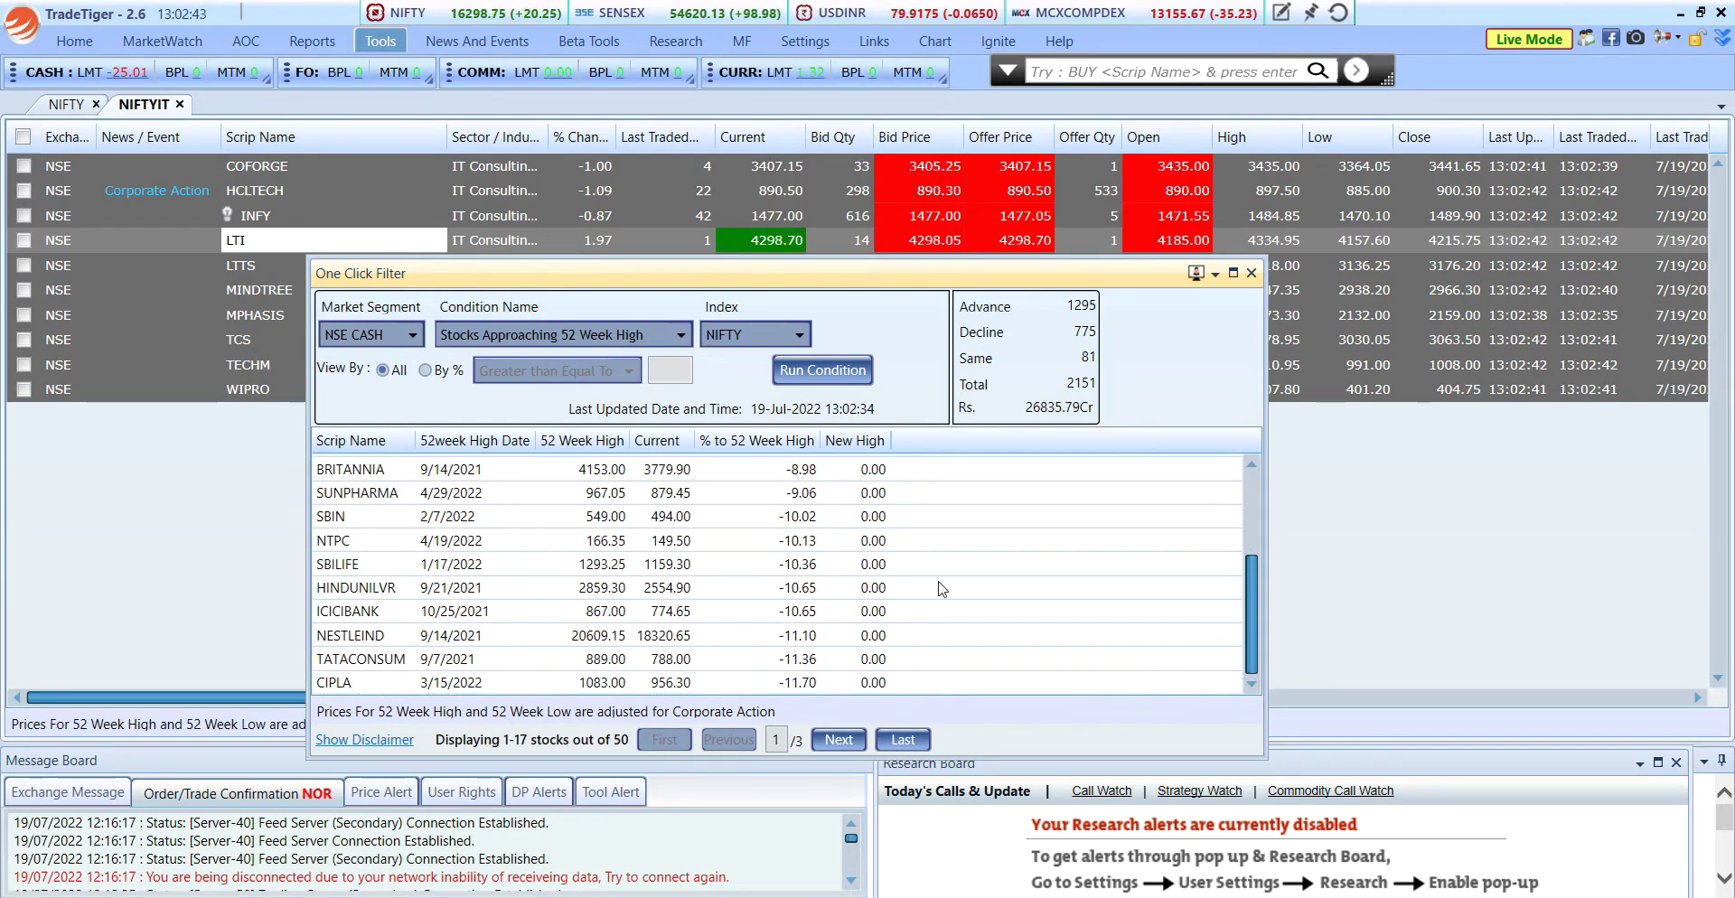
left_click(497, 336)
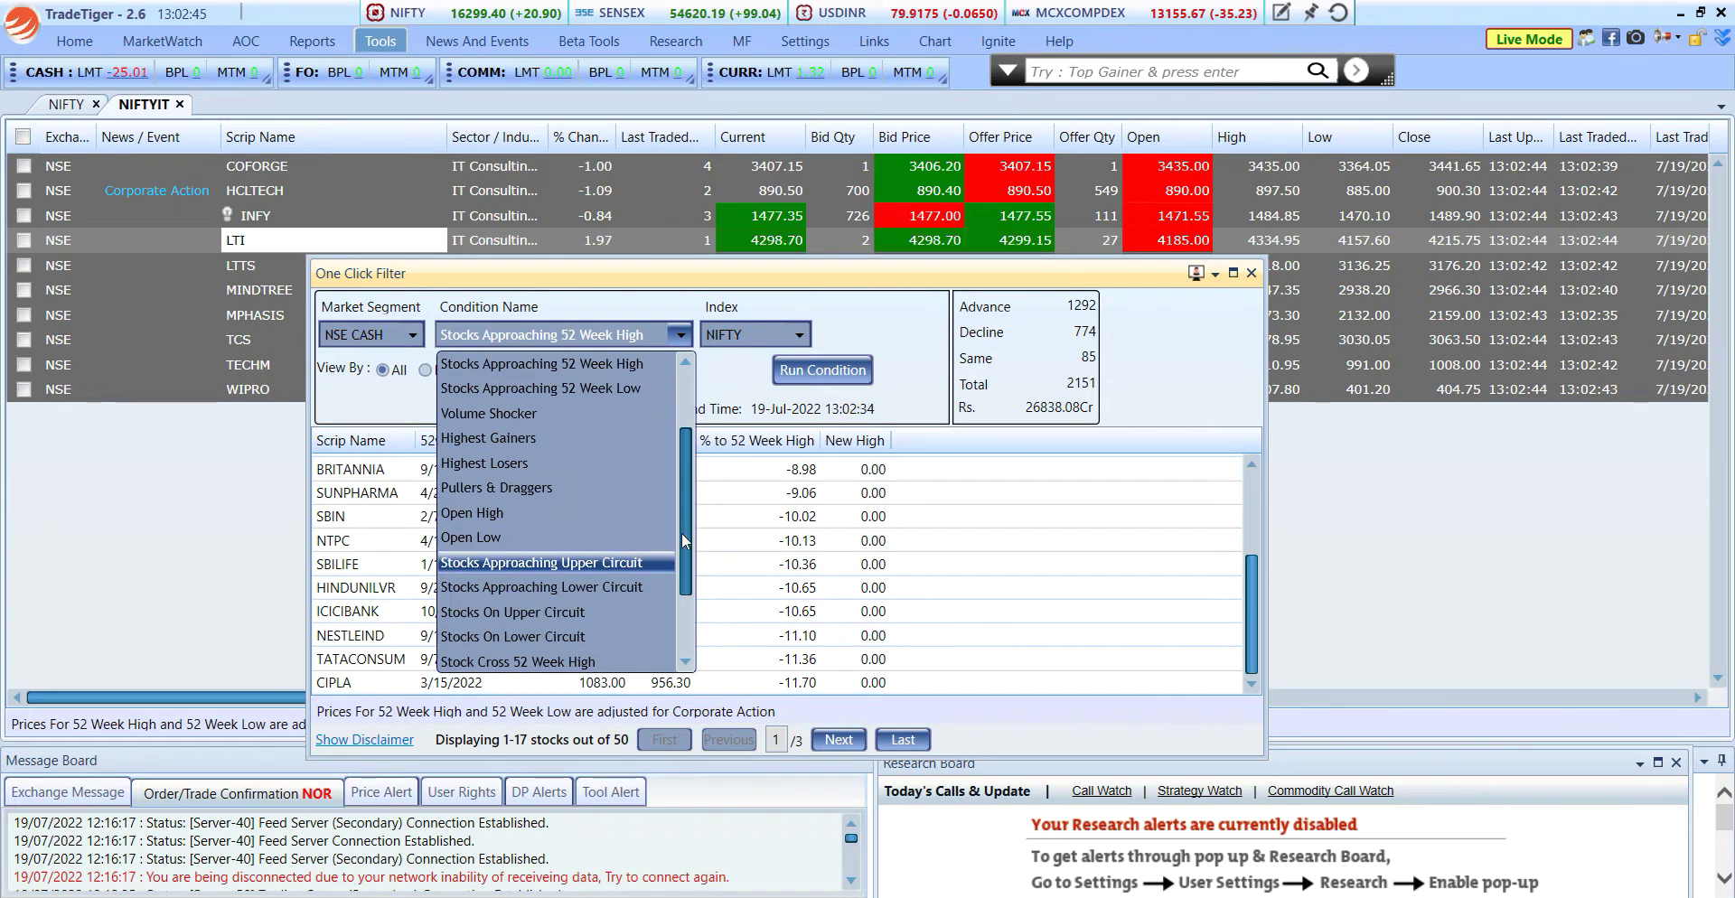
scroll(586, 636, "down", 1)
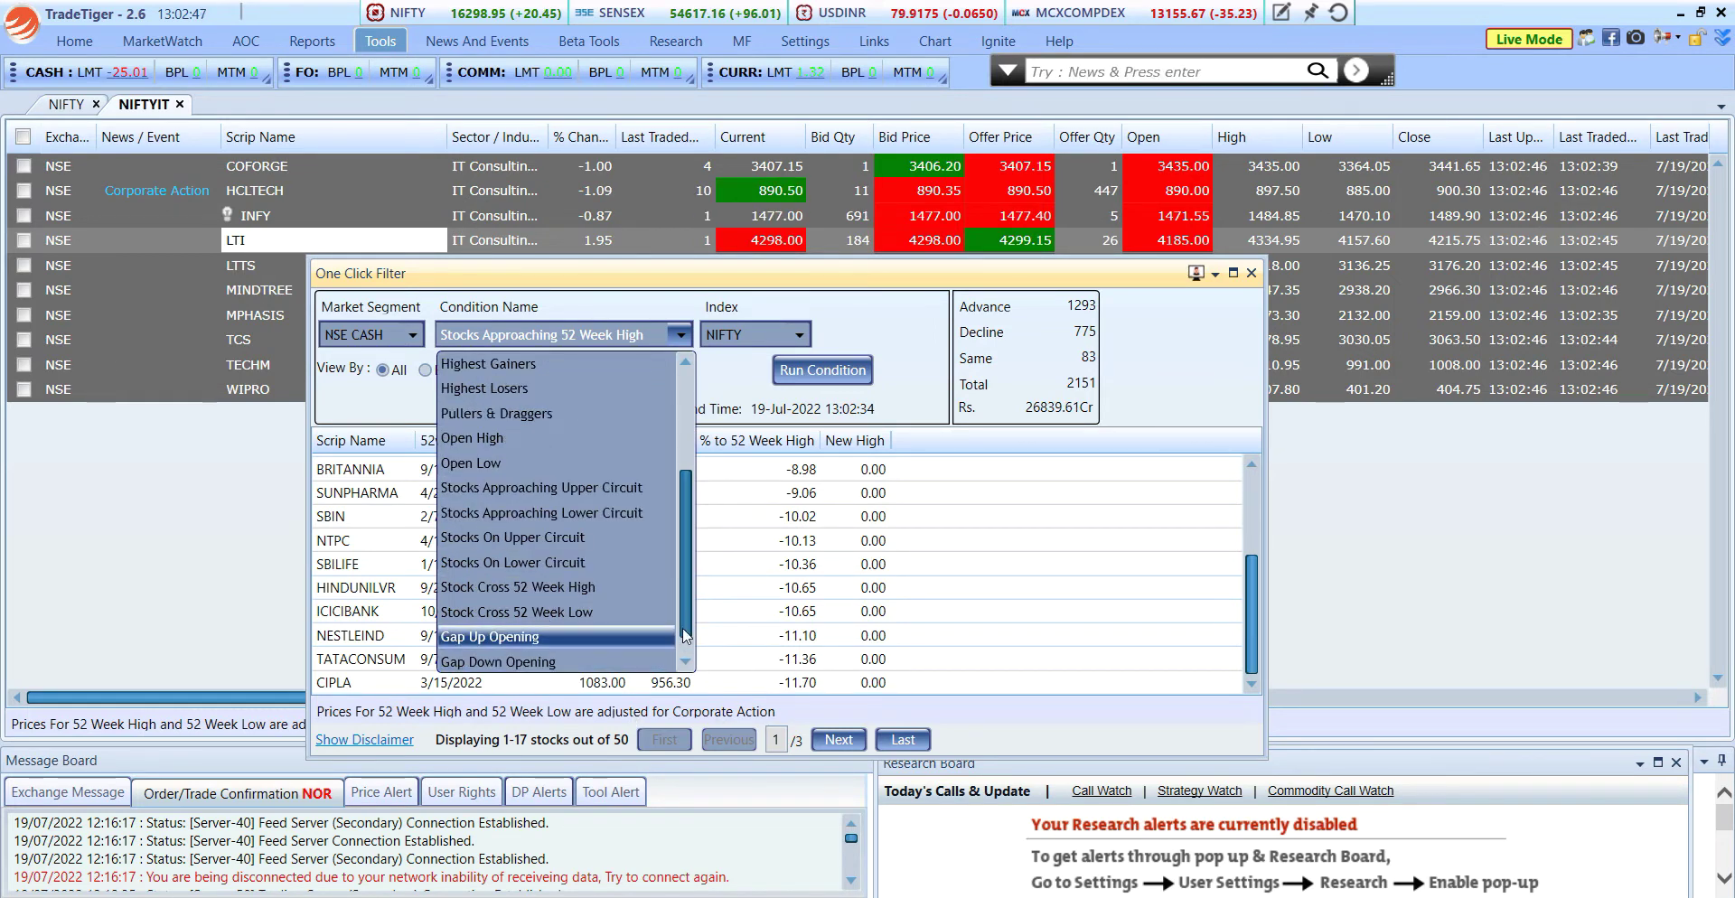
scroll(582, 638, "down", 1)
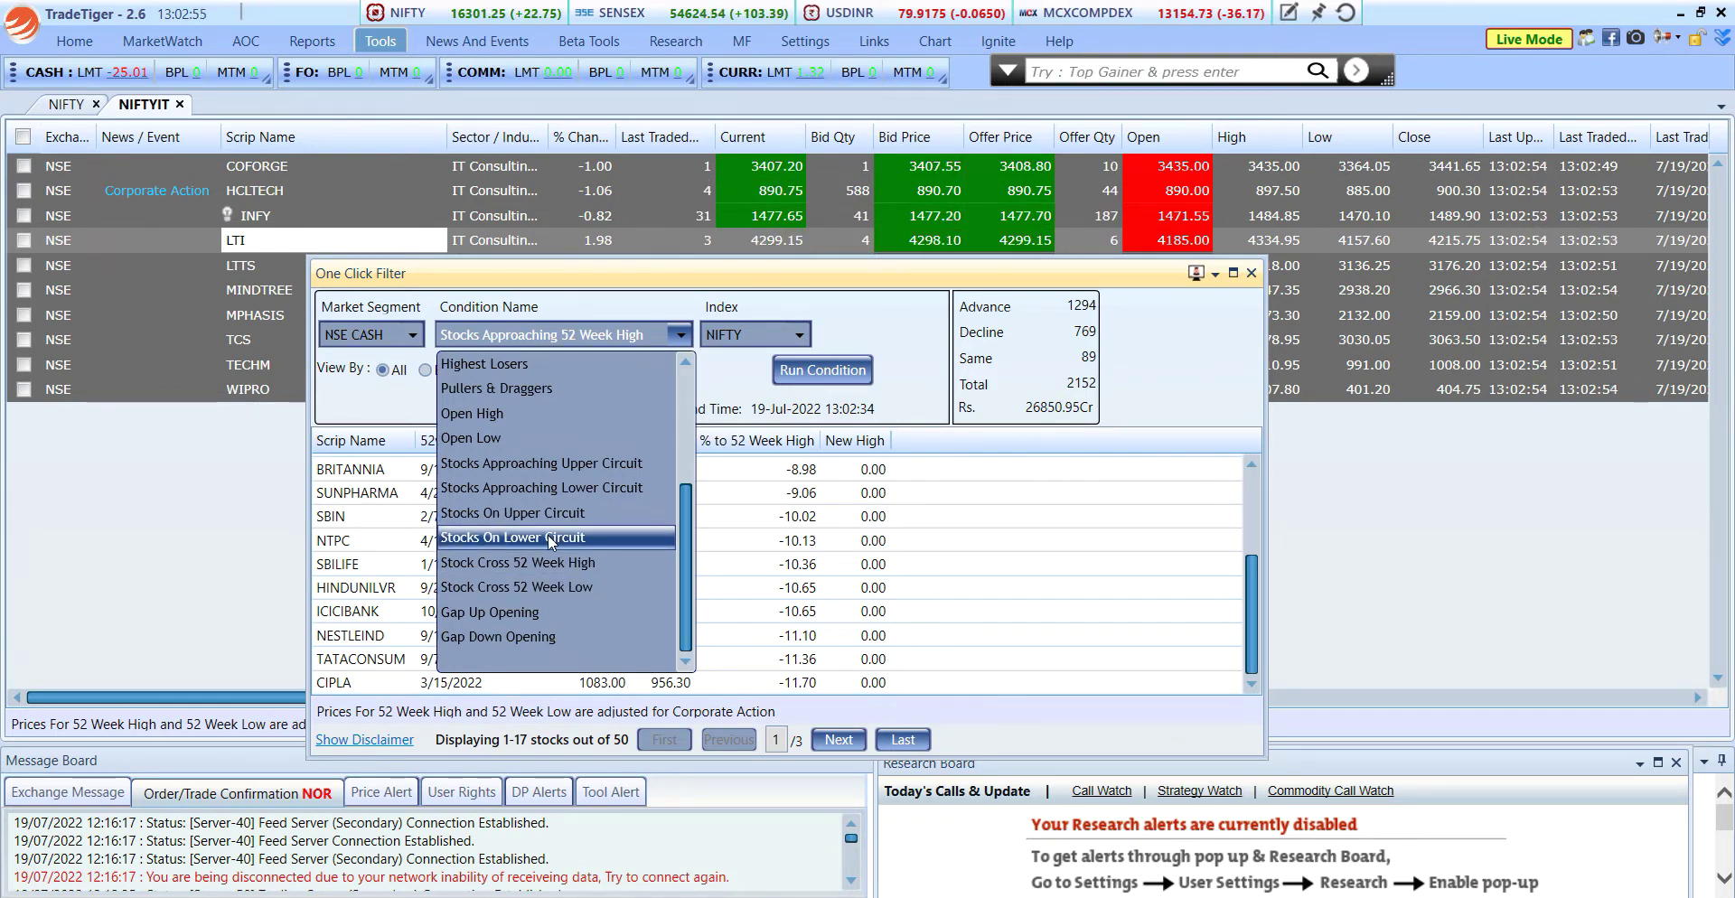
scroll(547, 557, "up", 5)
scroll(566, 578, "down", 1)
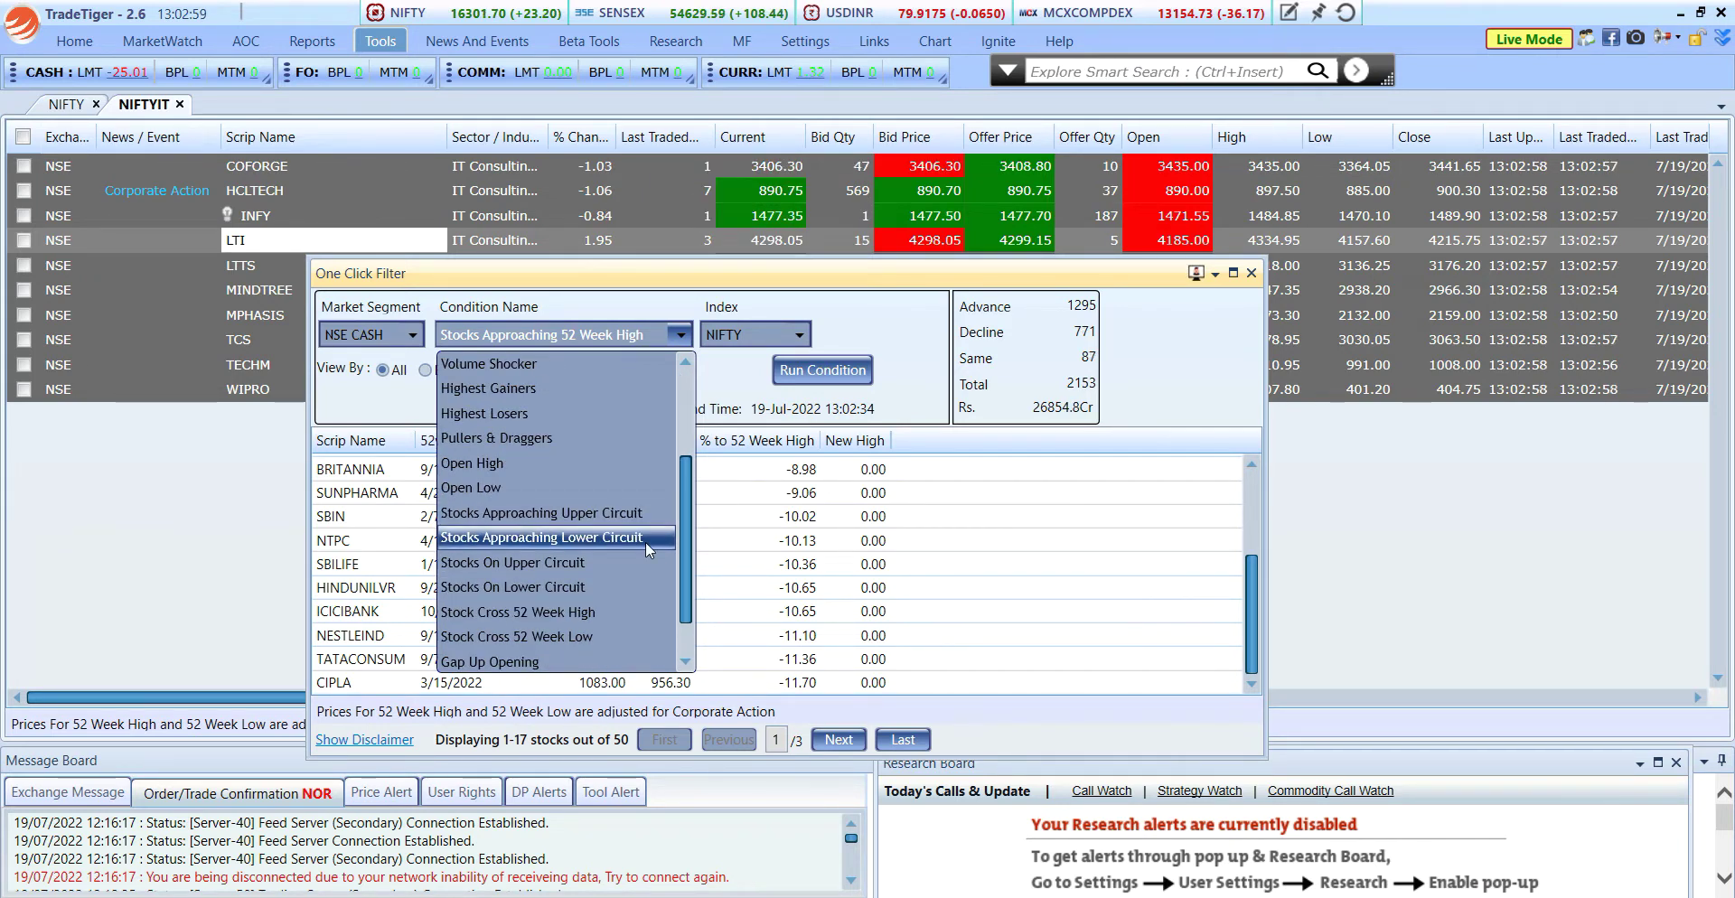
scroll(615, 571, "up", 2)
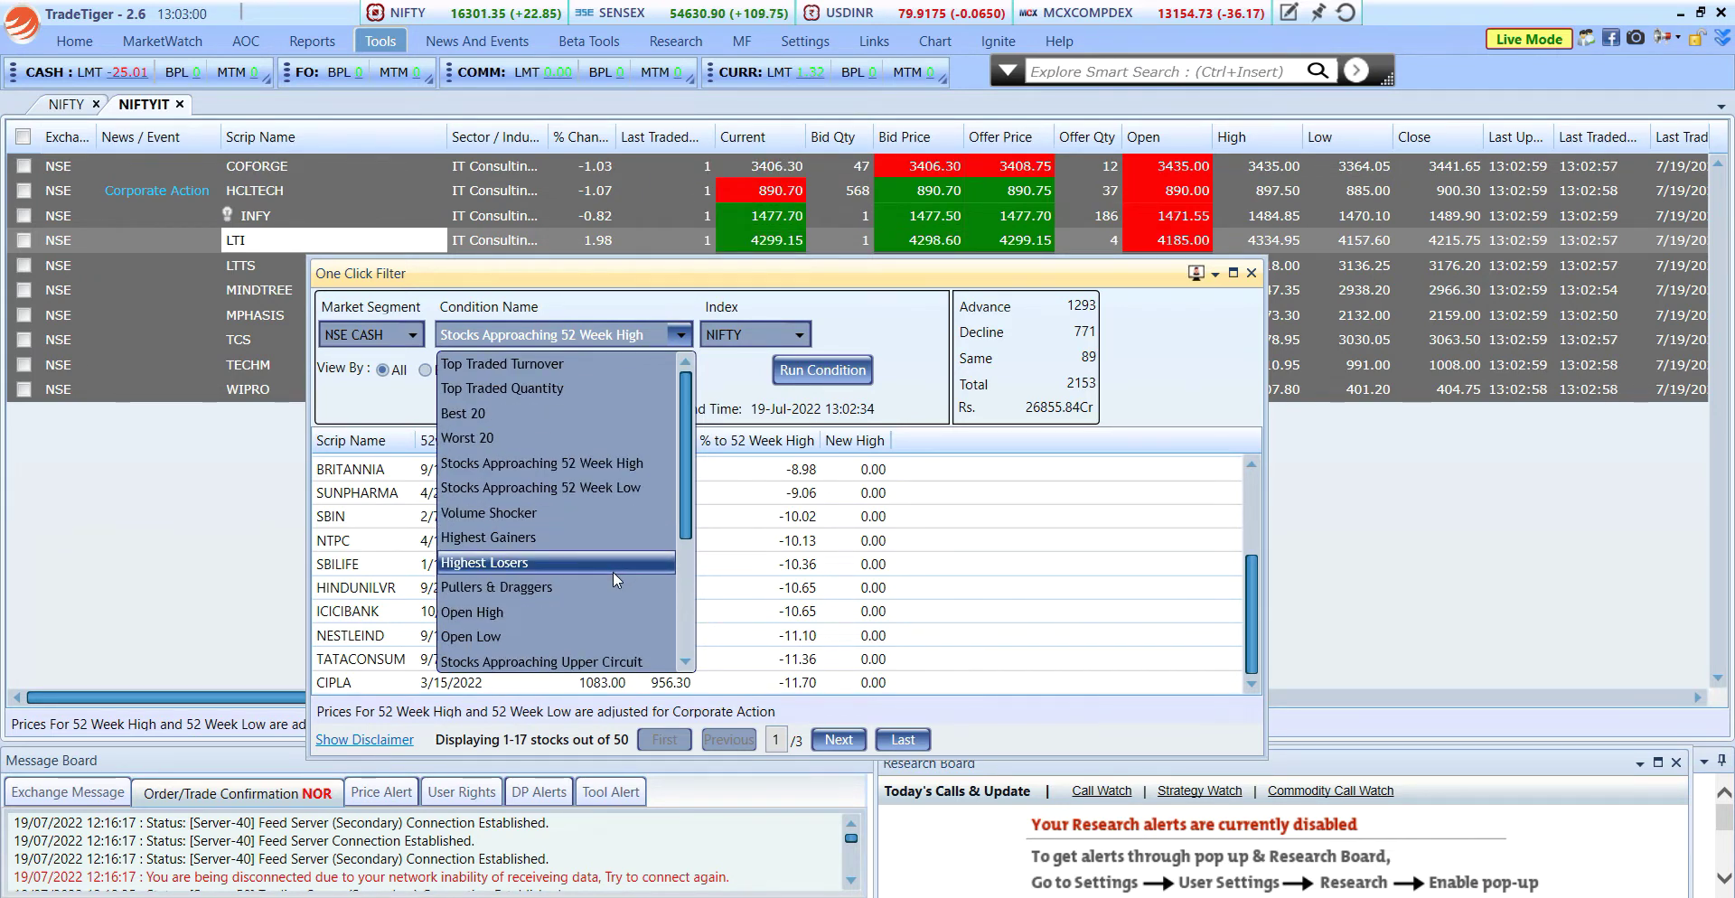
Run the Top Traded Turnover condition for the top 20 stocks, then close the filter.
left_click(583, 362)
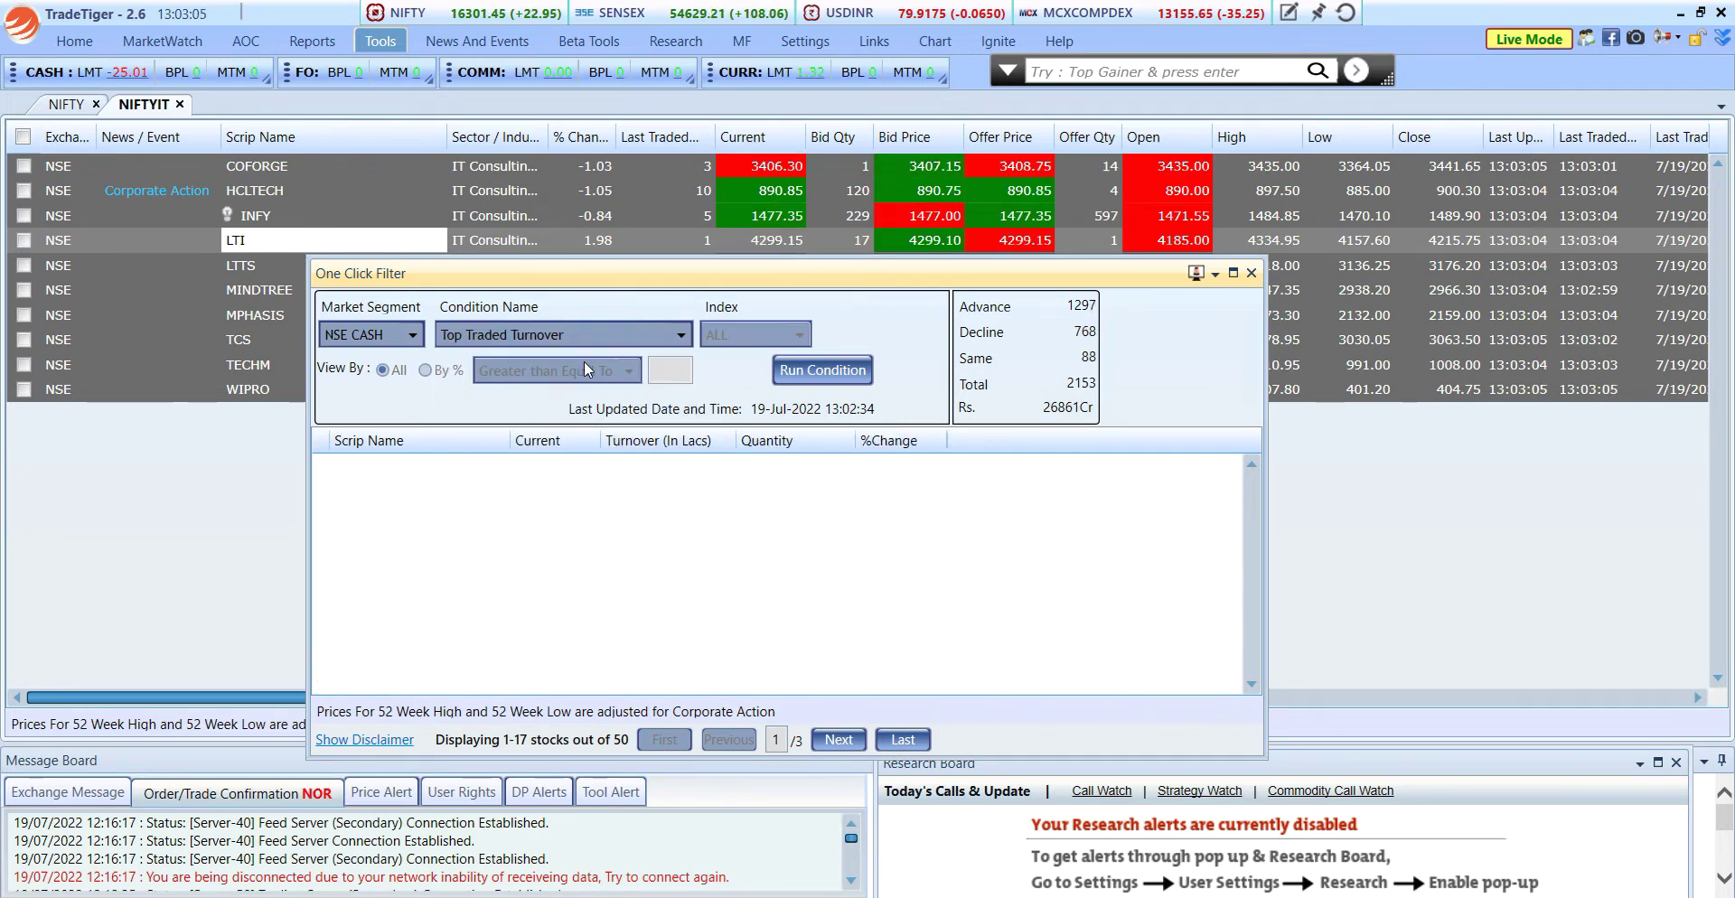
left_click(800, 380)
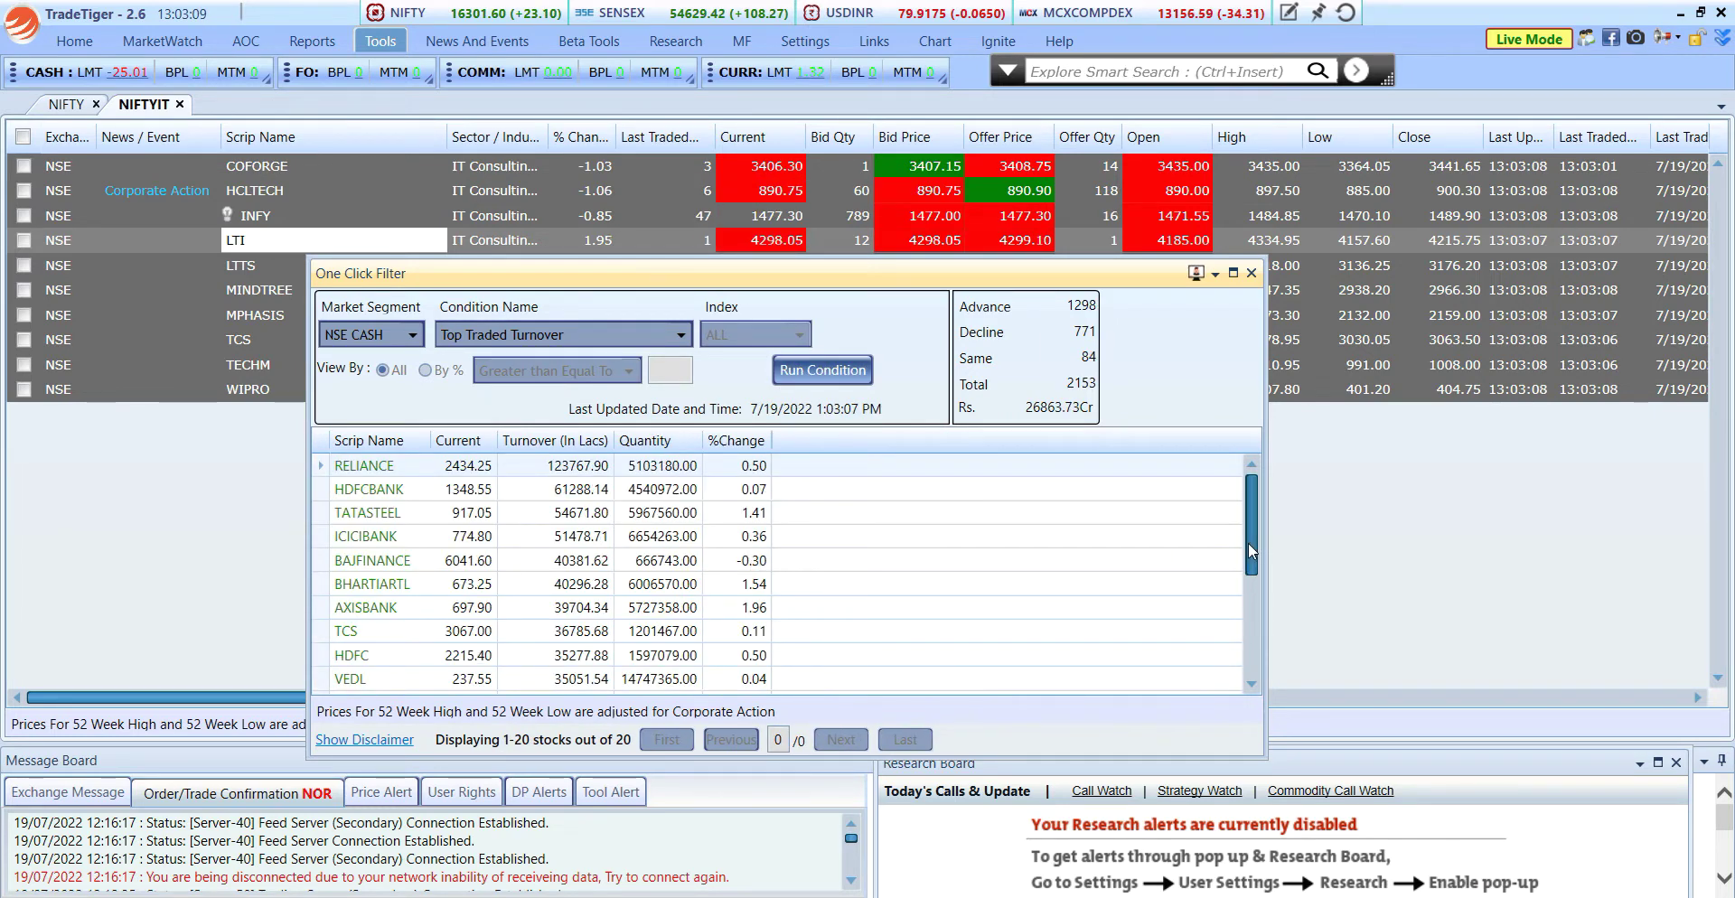
scroll(1249, 542, "down", 3)
scroll(1258, 531, "up", 4)
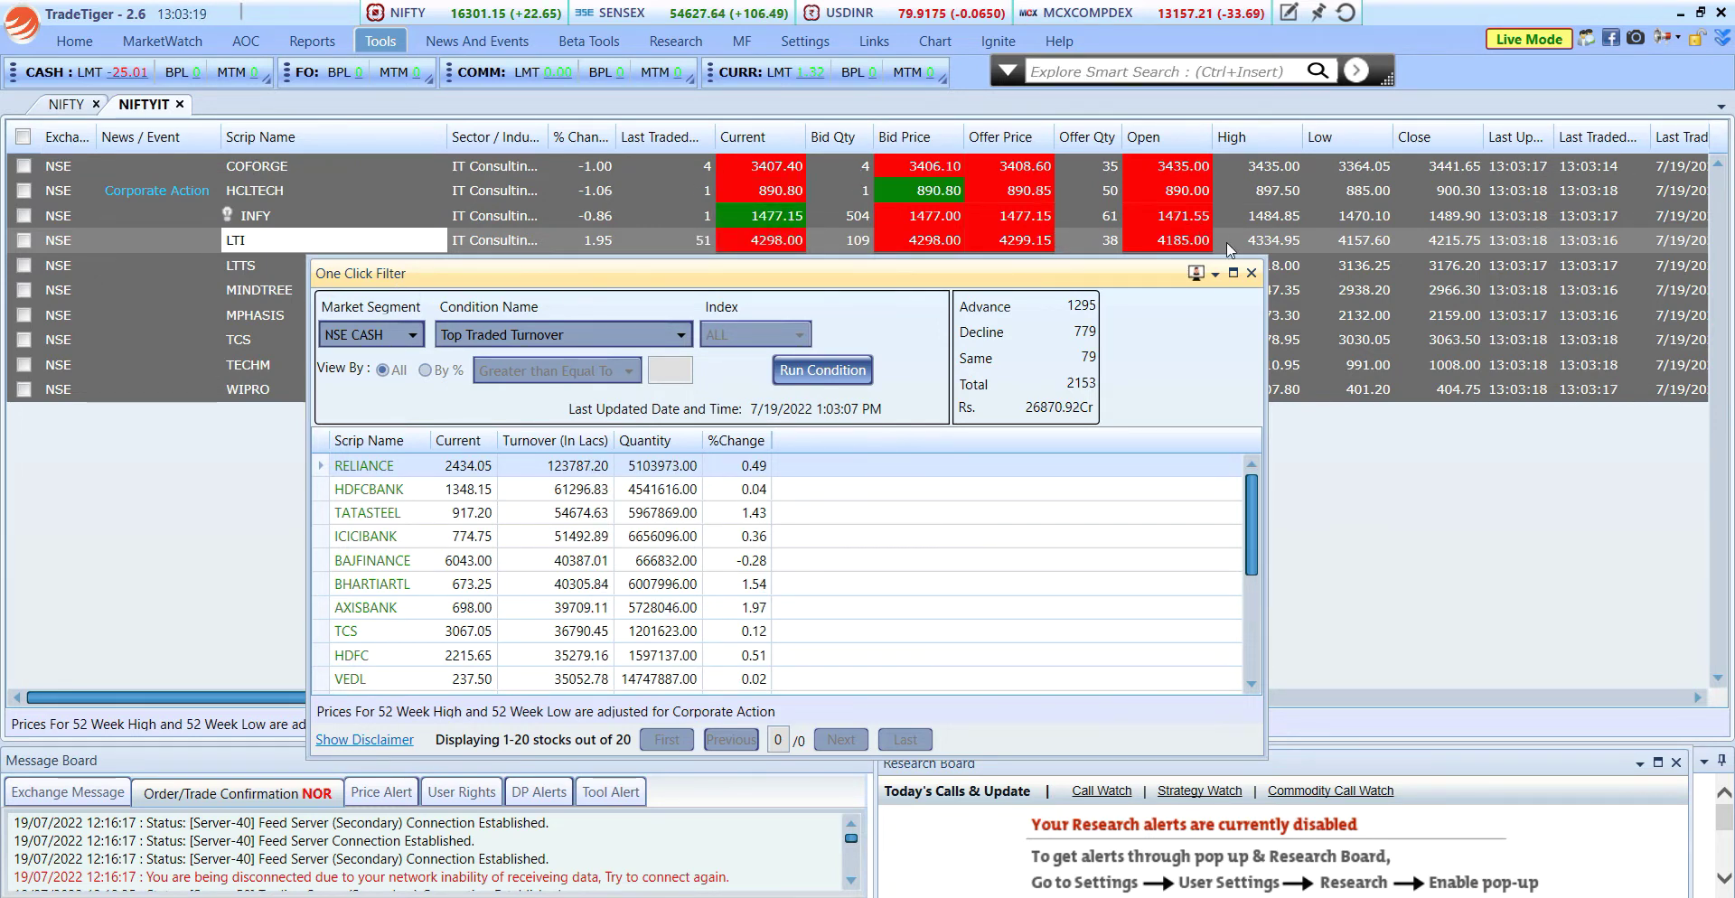
left_click(1251, 272)
left_click(402, 42)
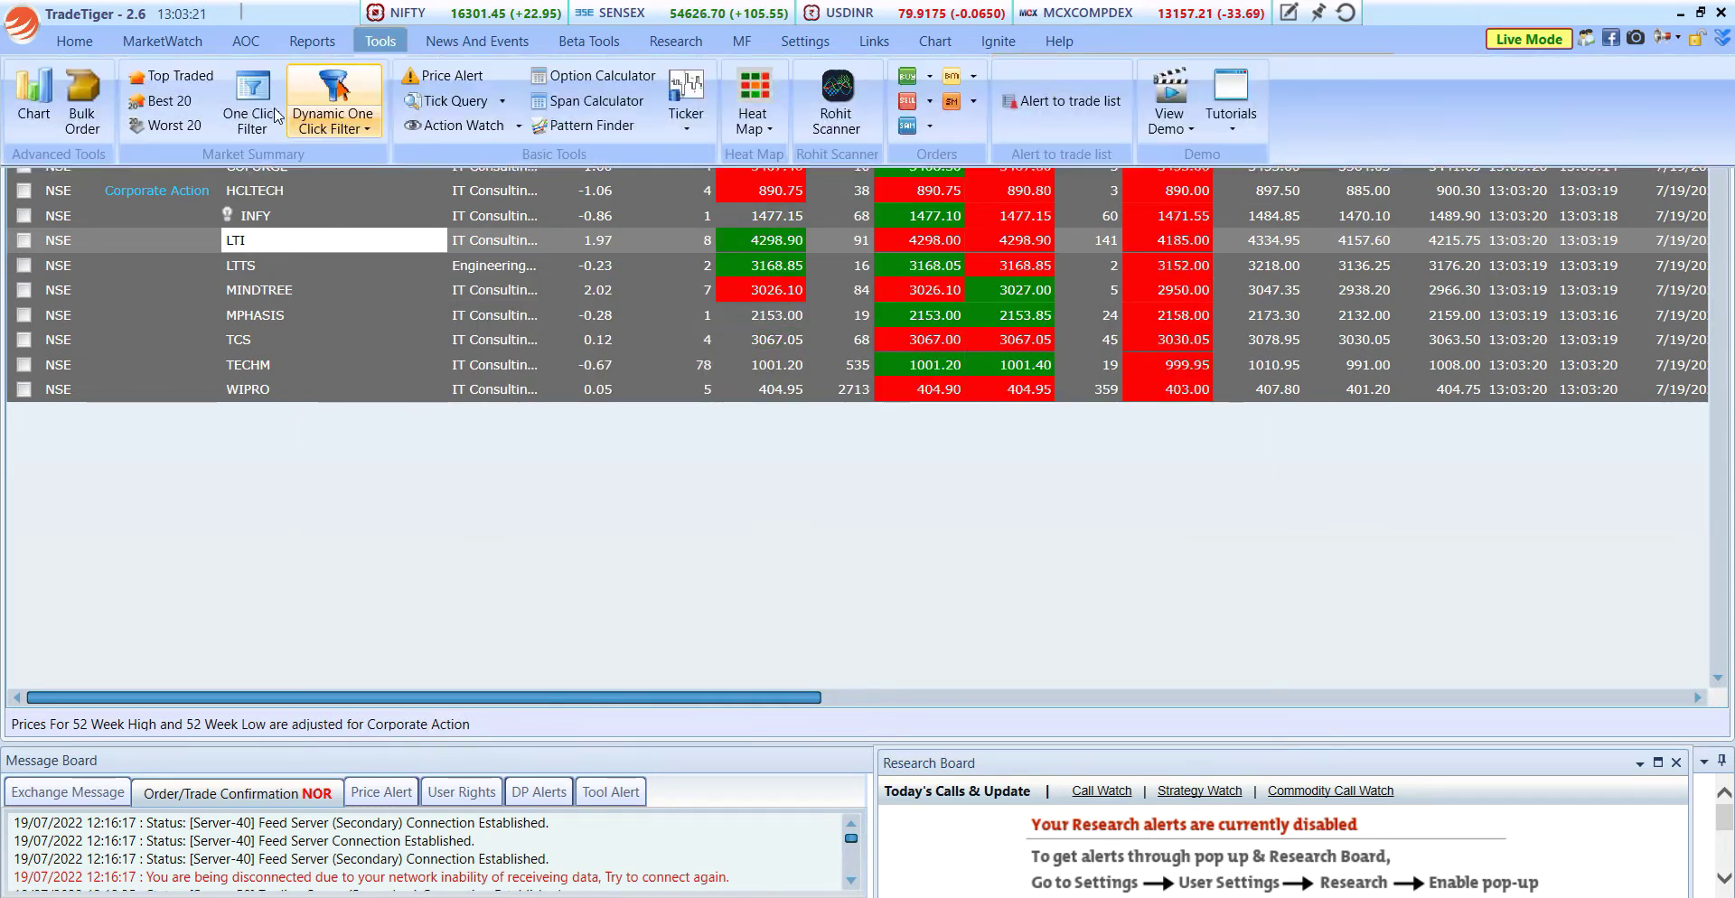
Start a new Dynamic One Click Filter with the 'At the high of the day' condition.
left_click(336, 116)
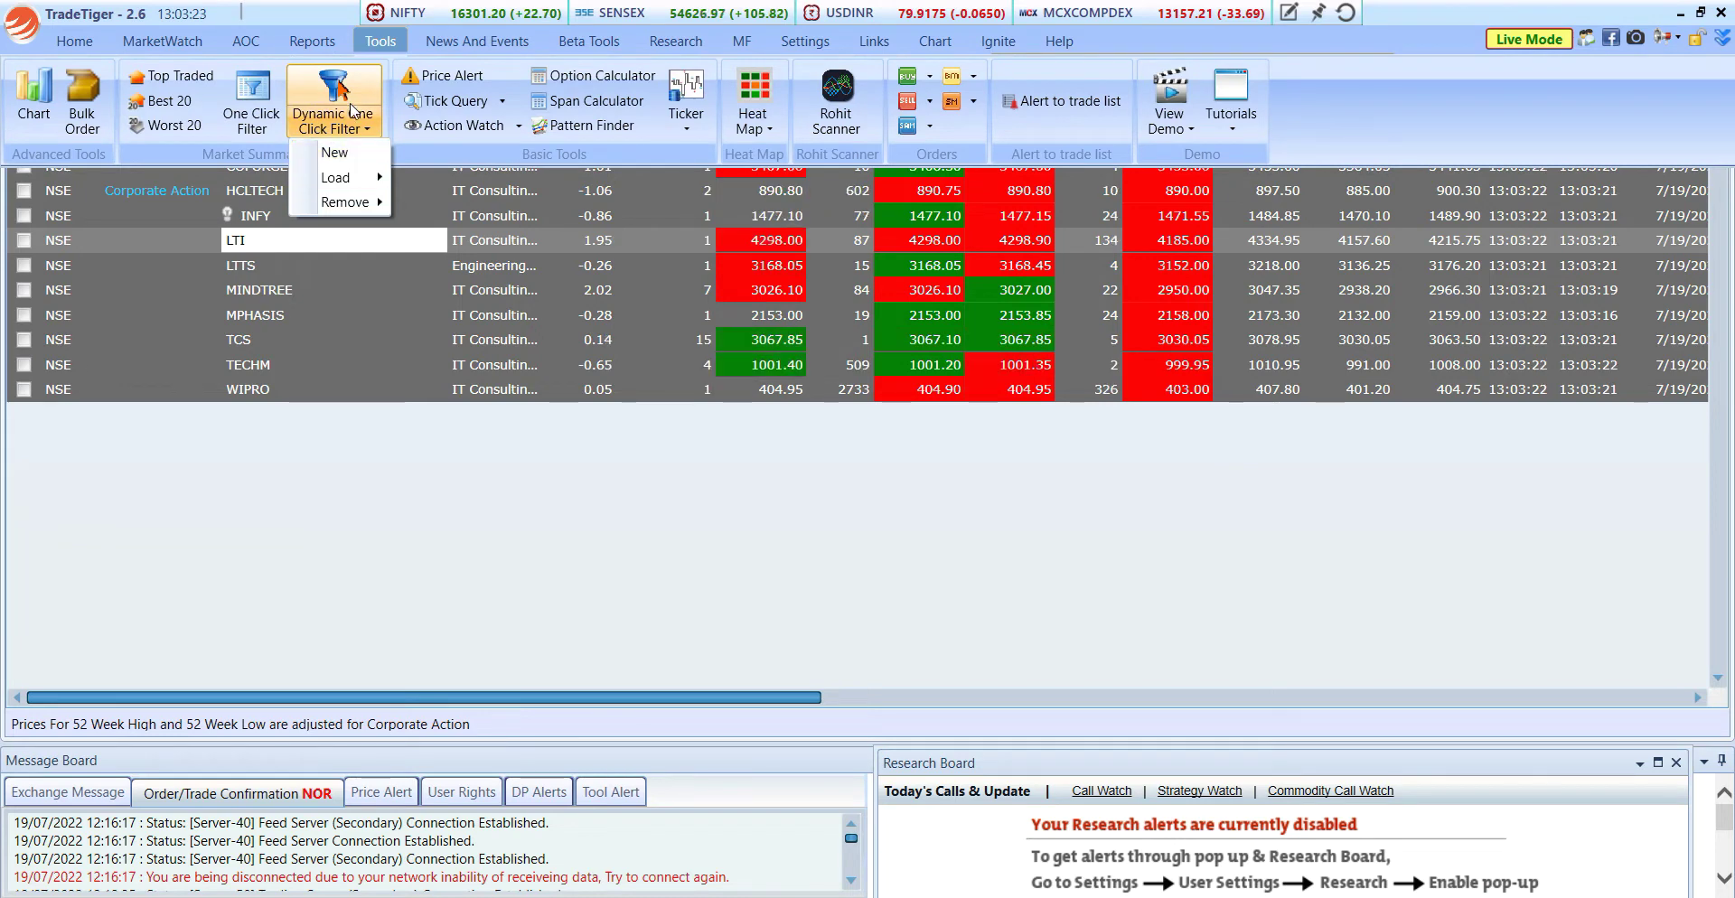
left_click(349, 103)
left_click(349, 103)
left_click(336, 152)
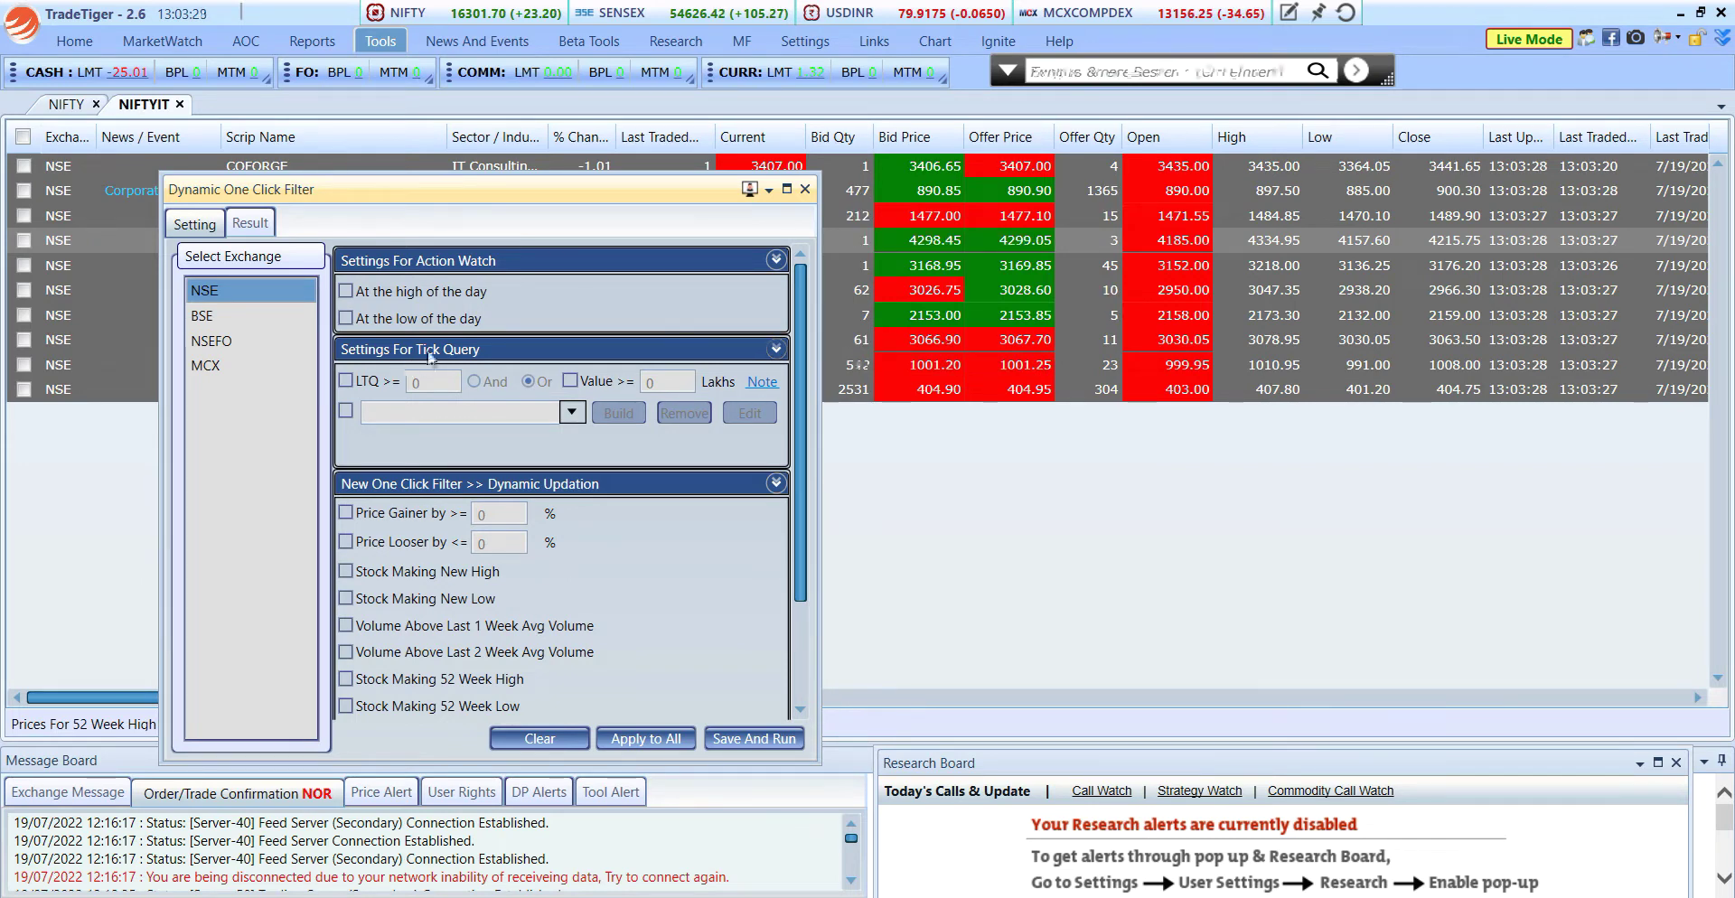
left_click(346, 297)
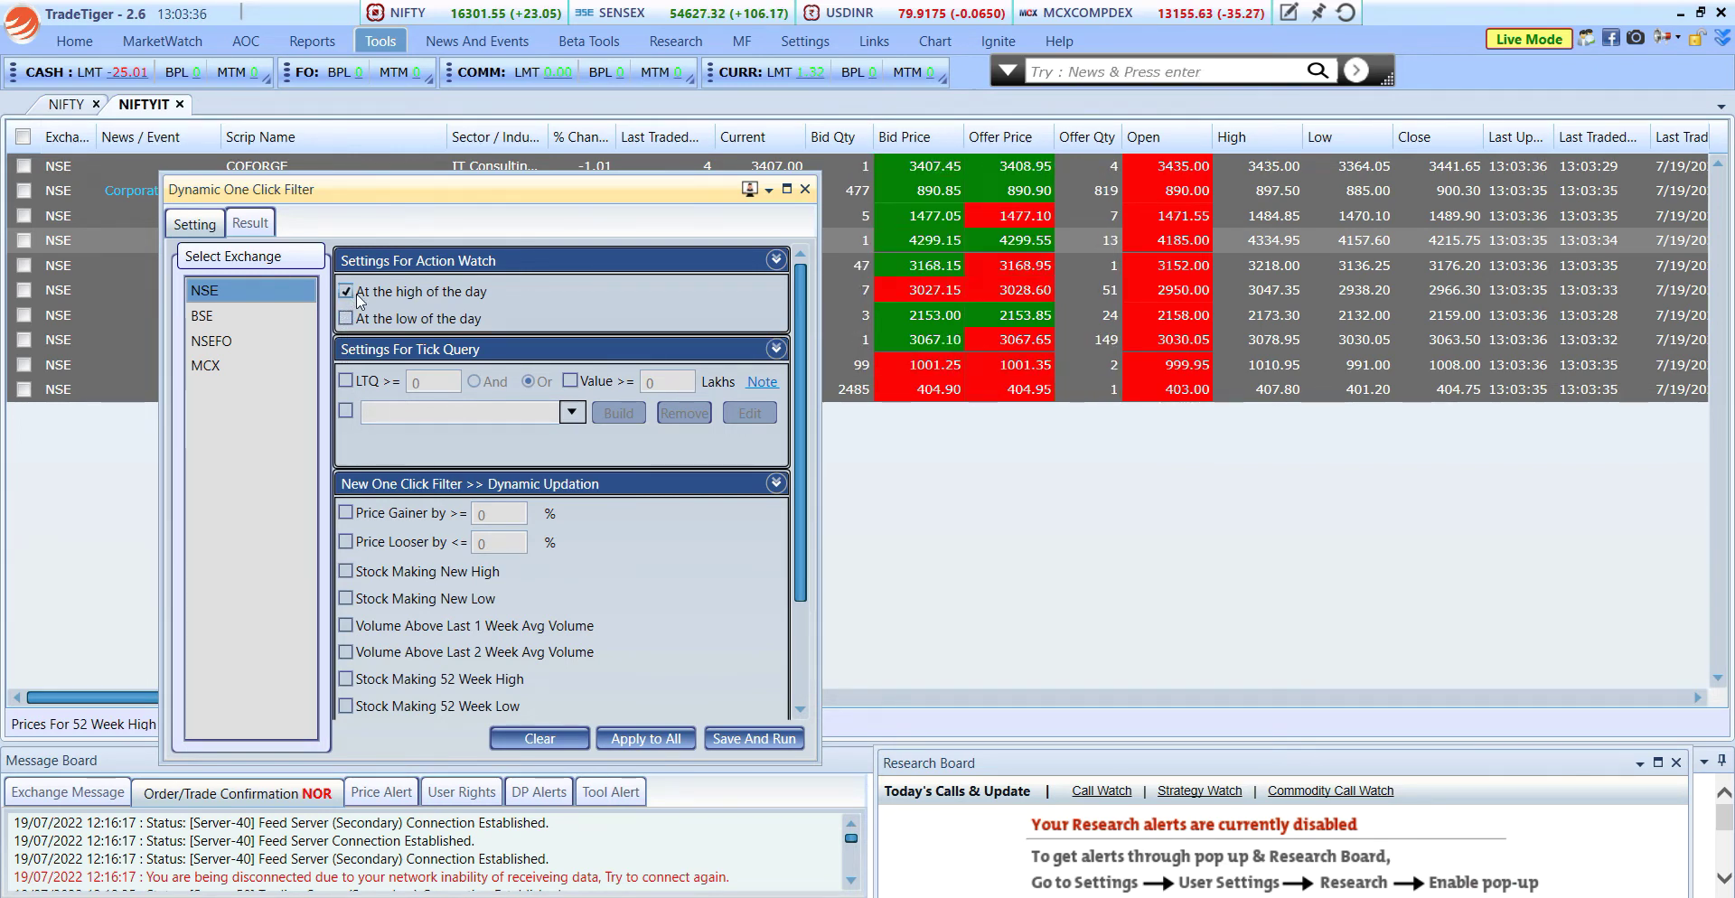
Save and run the filter under the name high2.
left_click(775, 741)
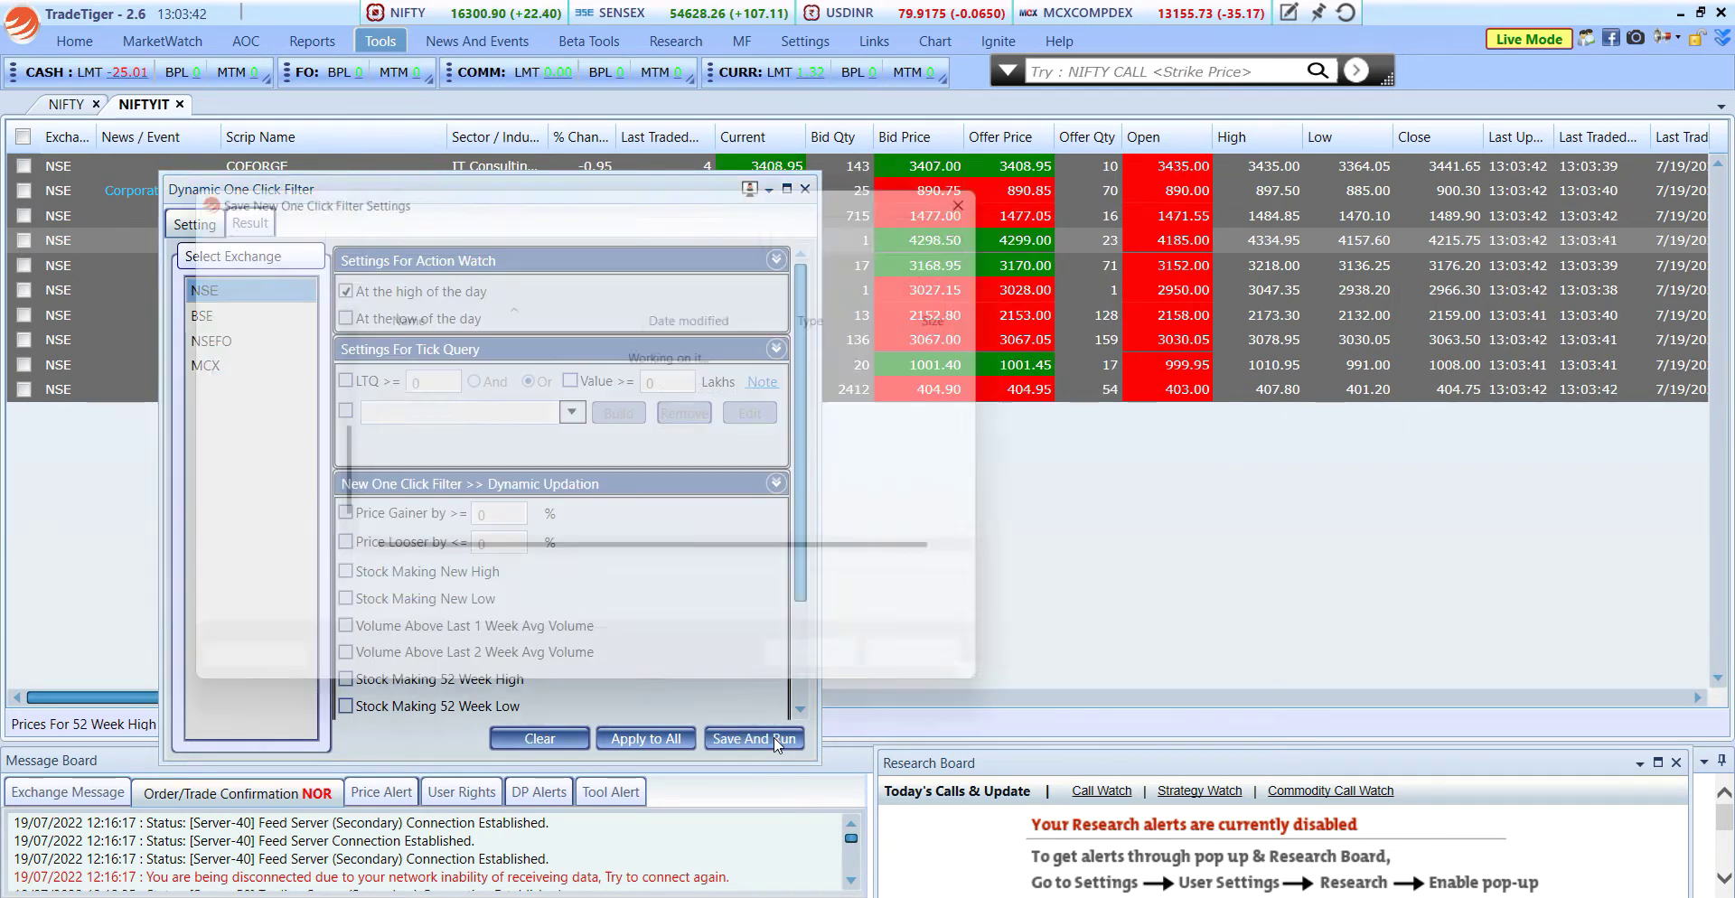
type("h")
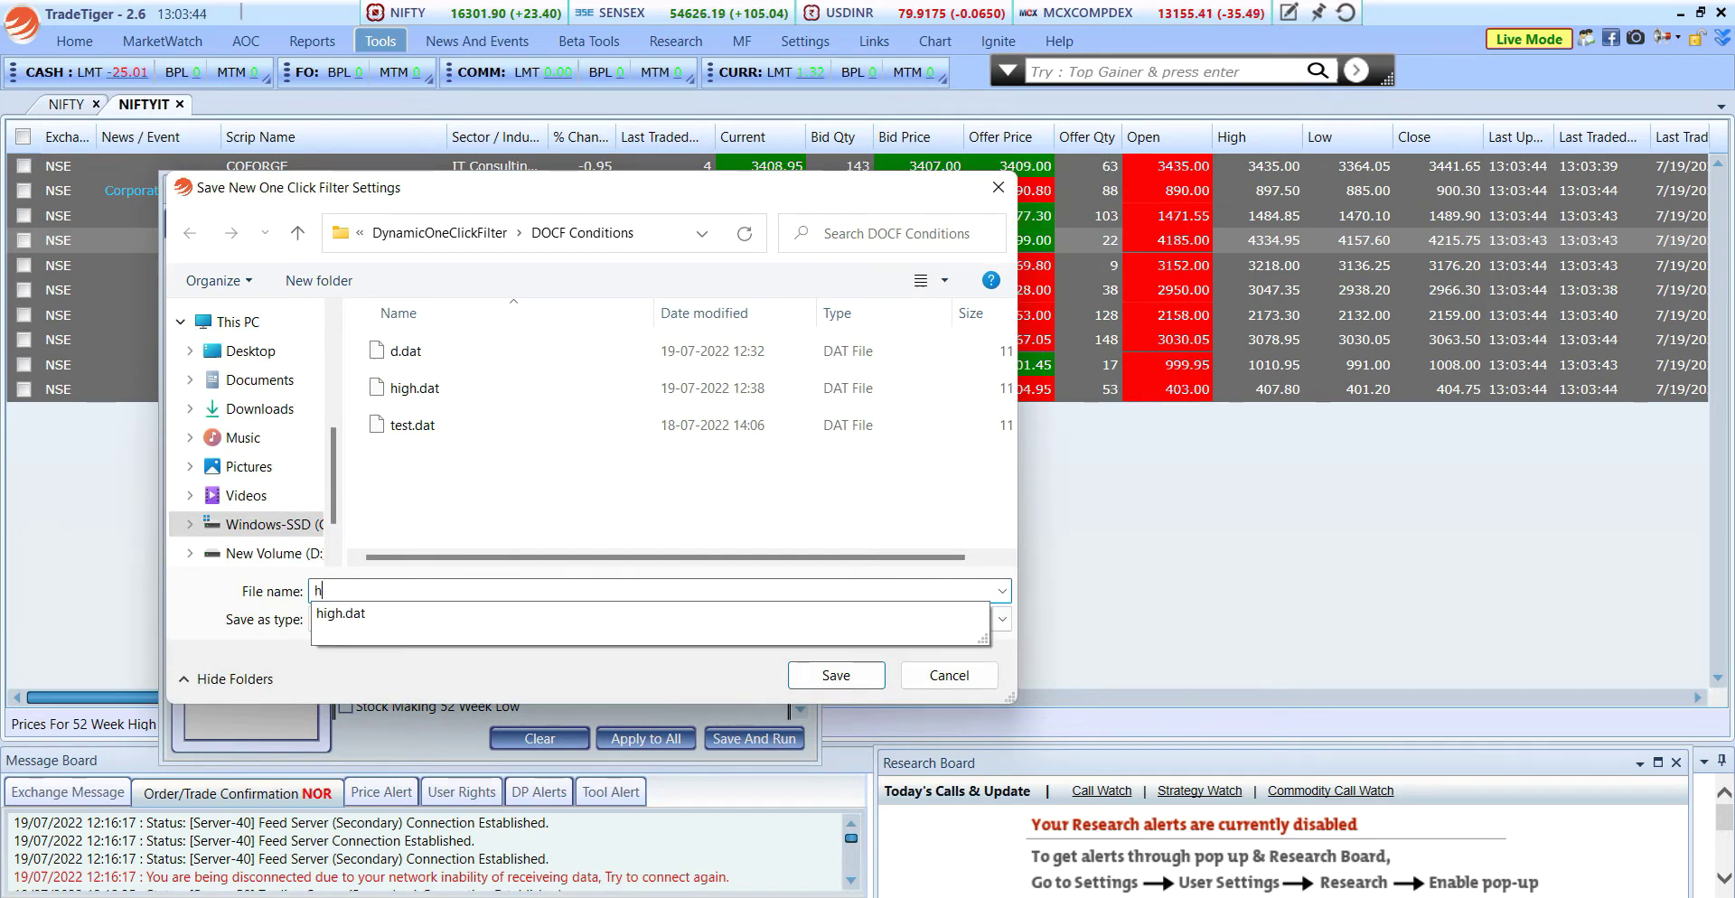
type("igh2")
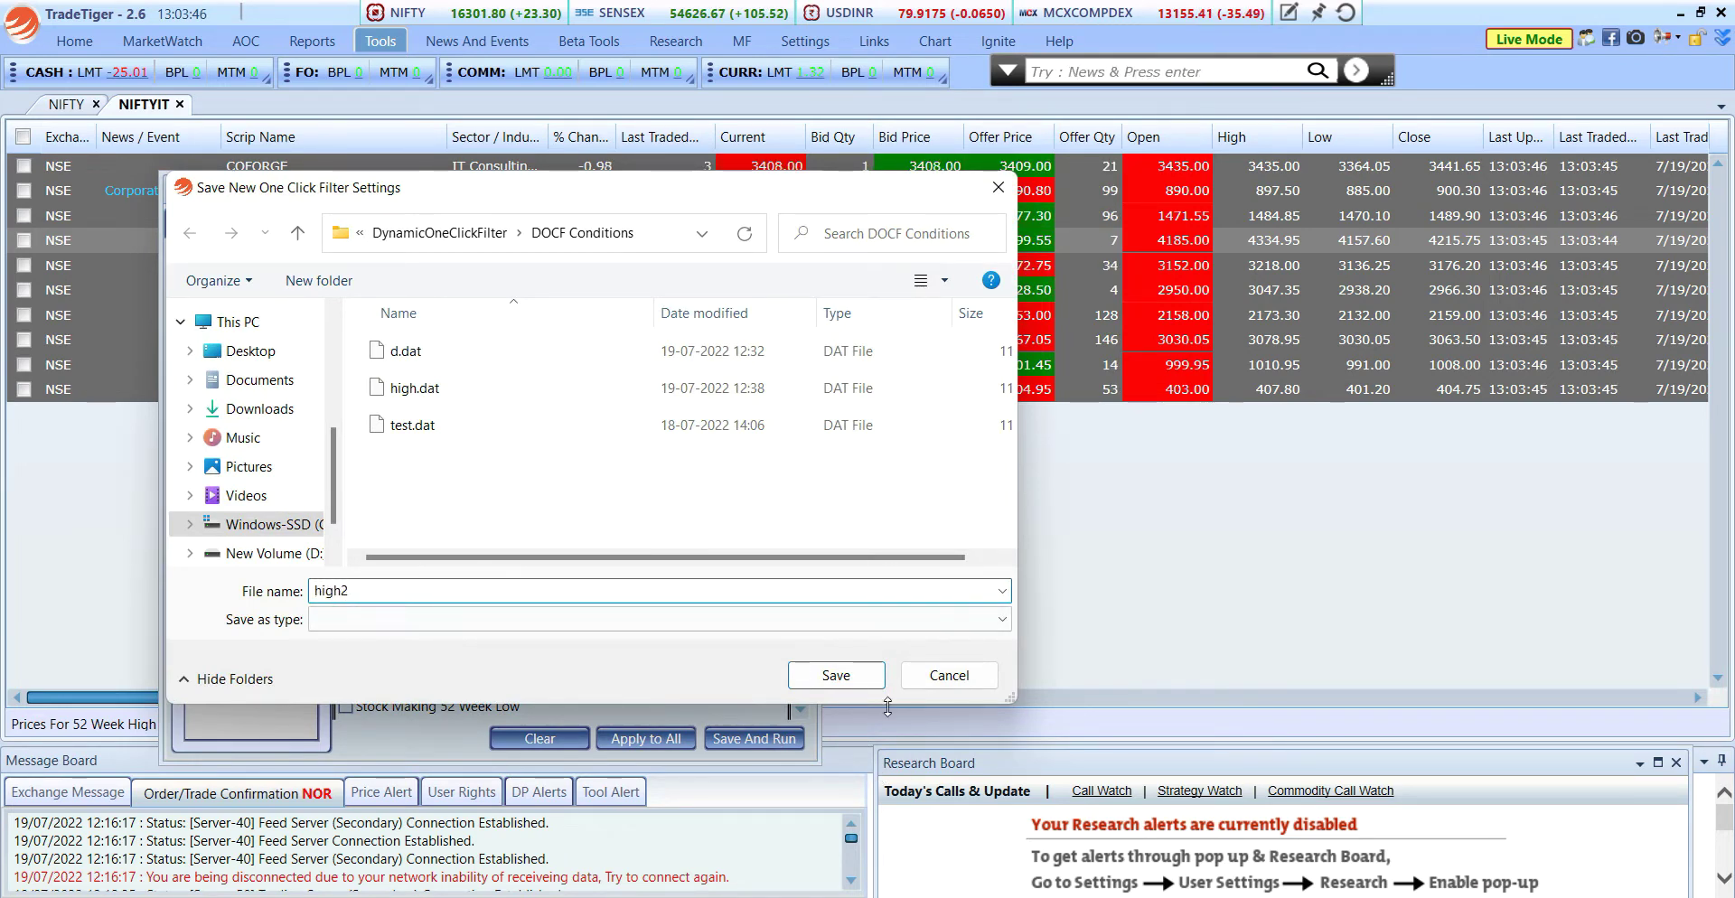
left_click(849, 679)
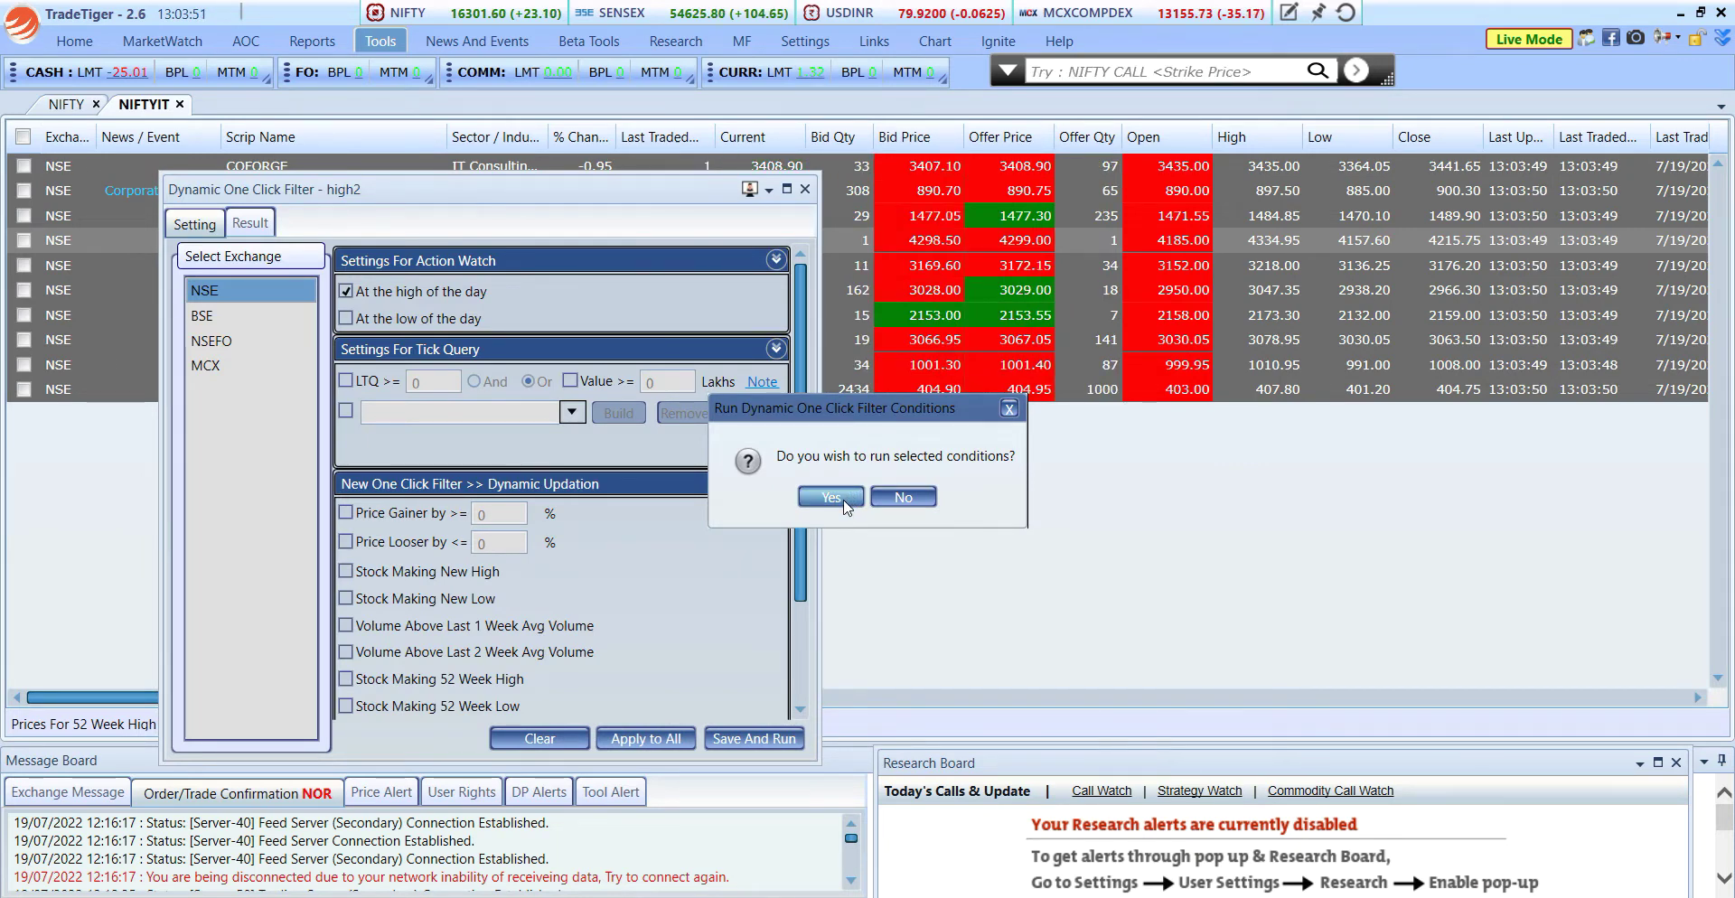
Run high2, rearrange its window to review stocks at the day's high, then close it.
left_click(840, 500)
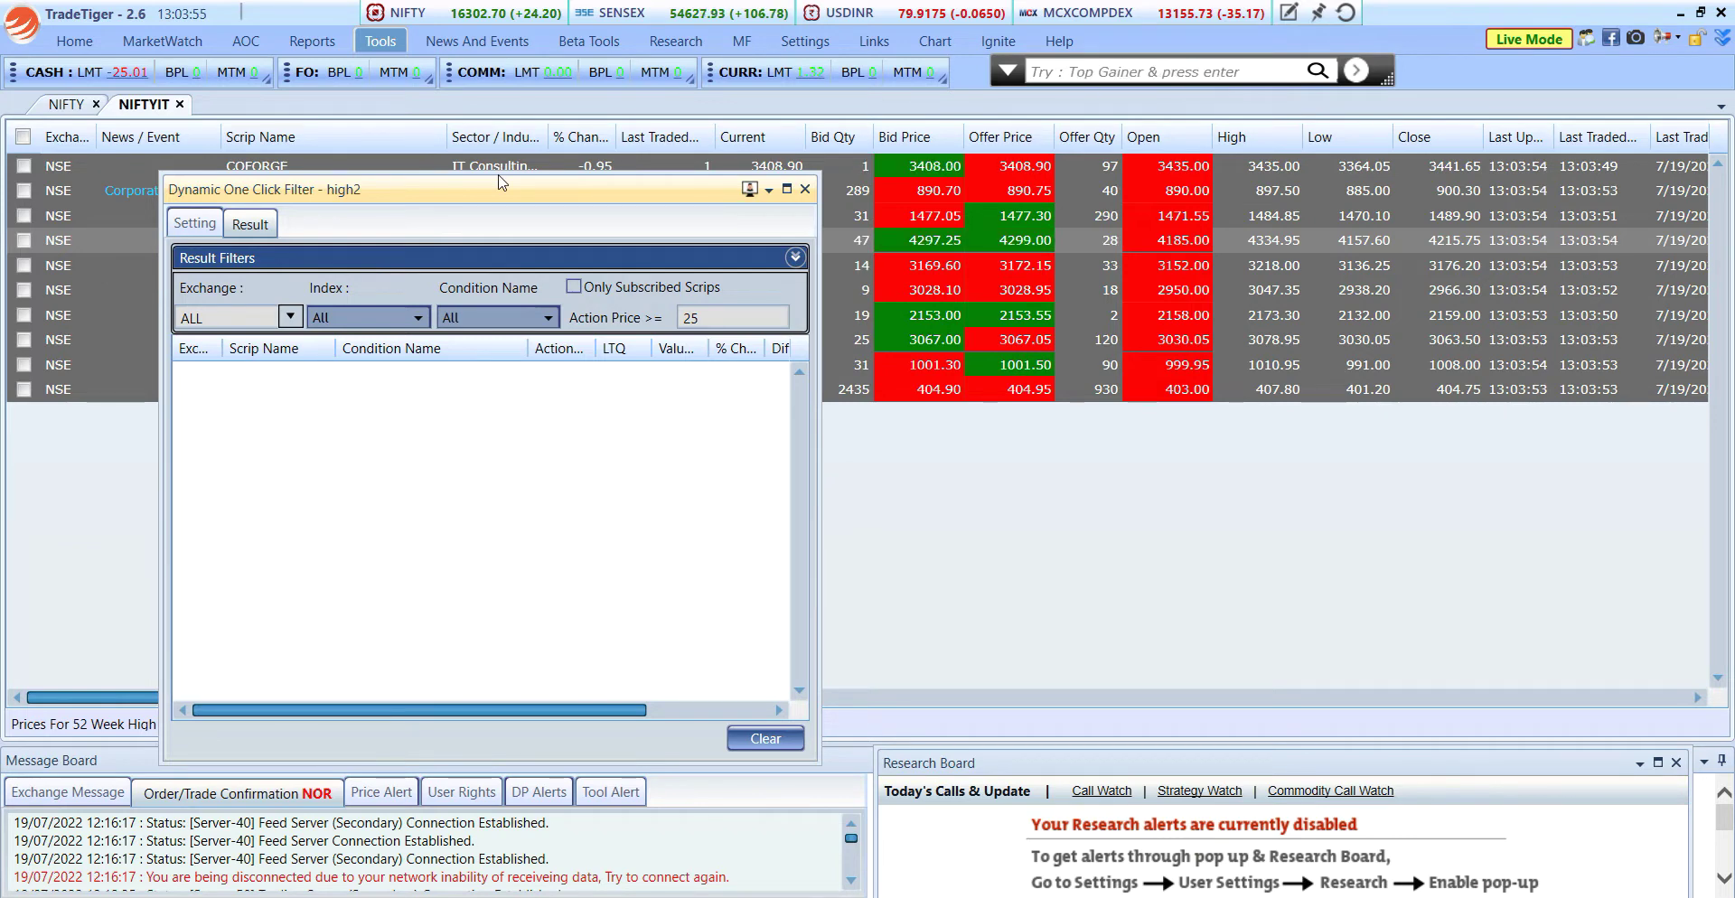
left_click_drag(498, 172, 841, 323)
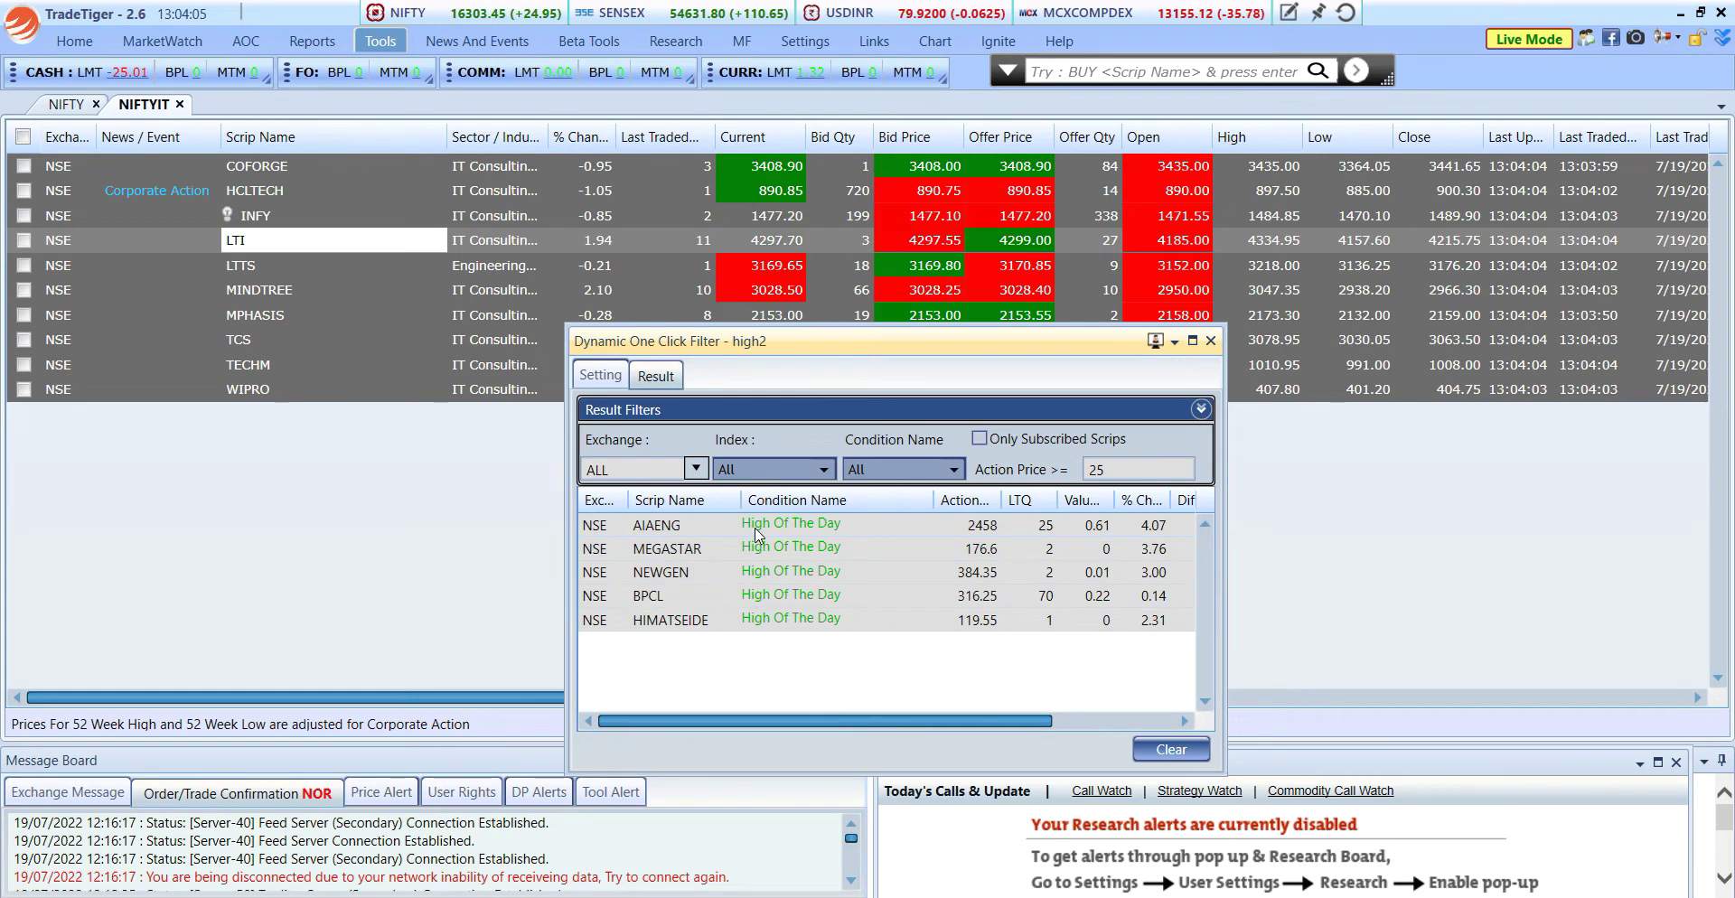
left_click_drag(792, 773, 791, 673)
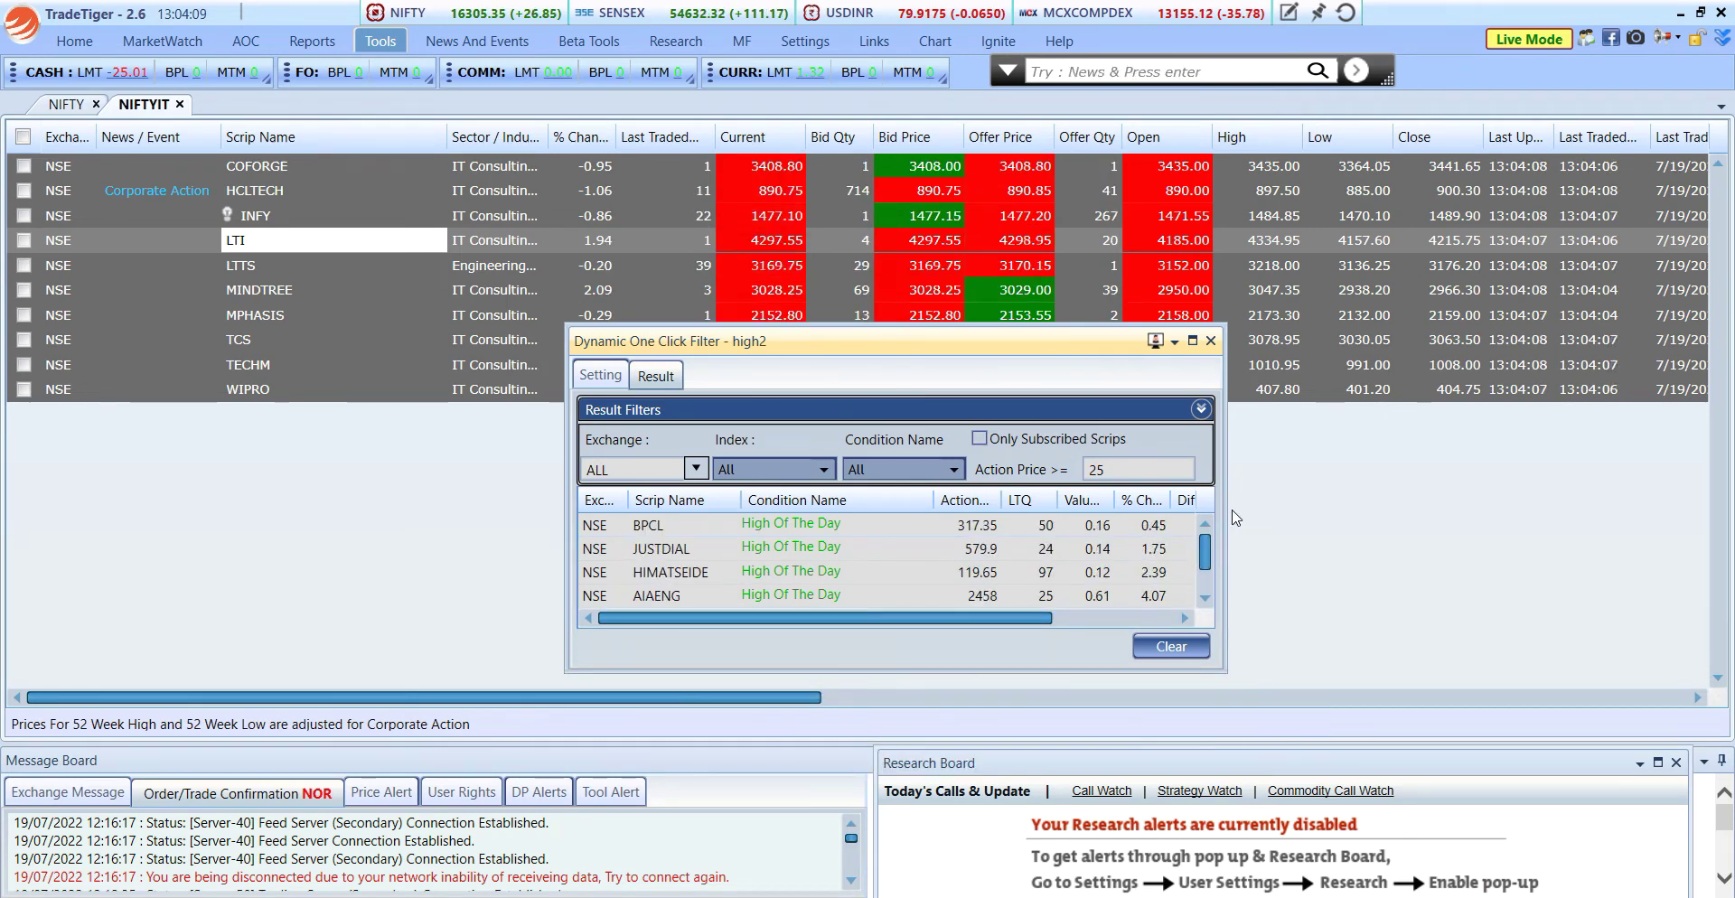
left_click_drag(1233, 517, 1157, 517)
left_click_drag(793, 342, 1358, 394)
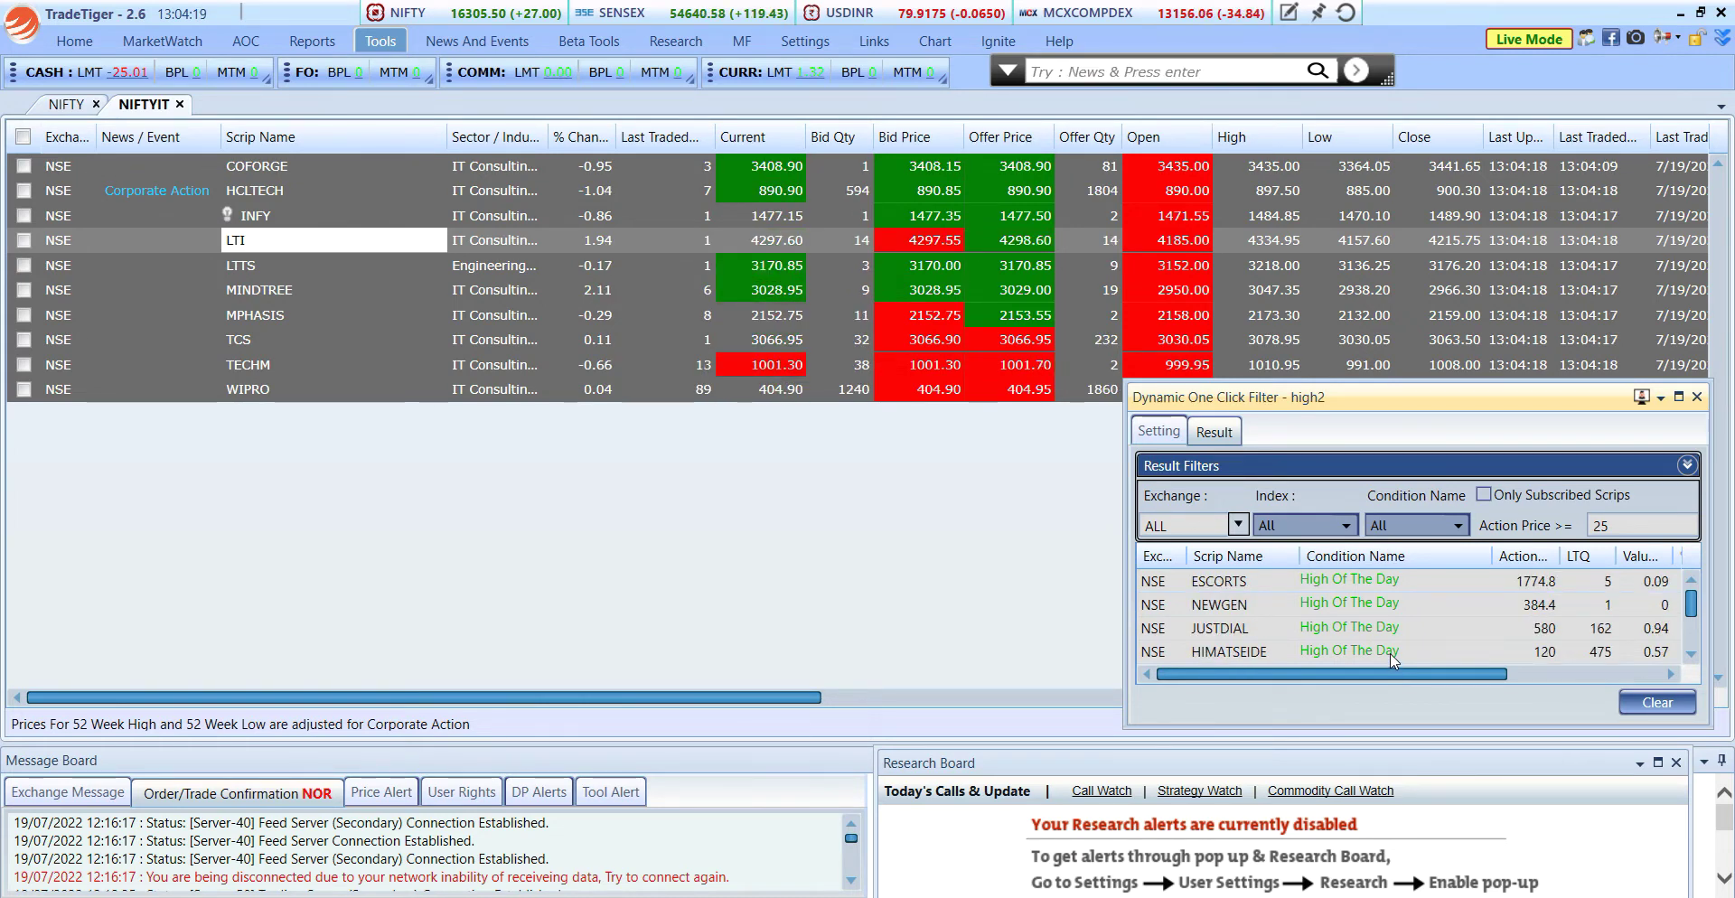
left_click_drag(1403, 398, 895, 311)
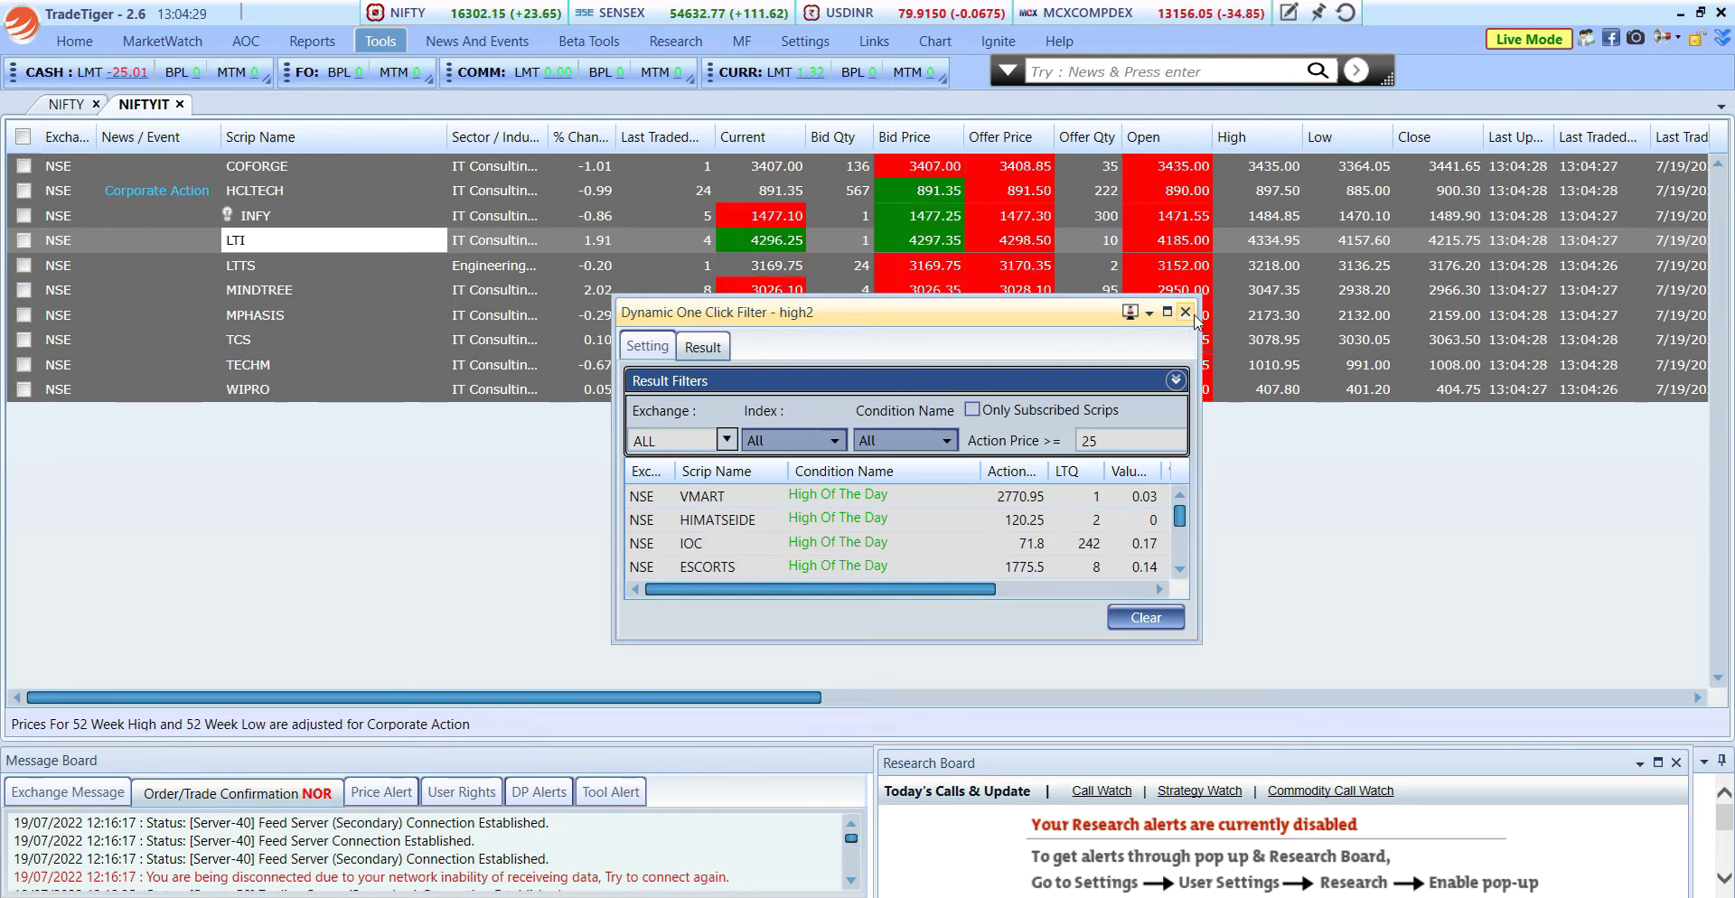
left_click(1186, 314)
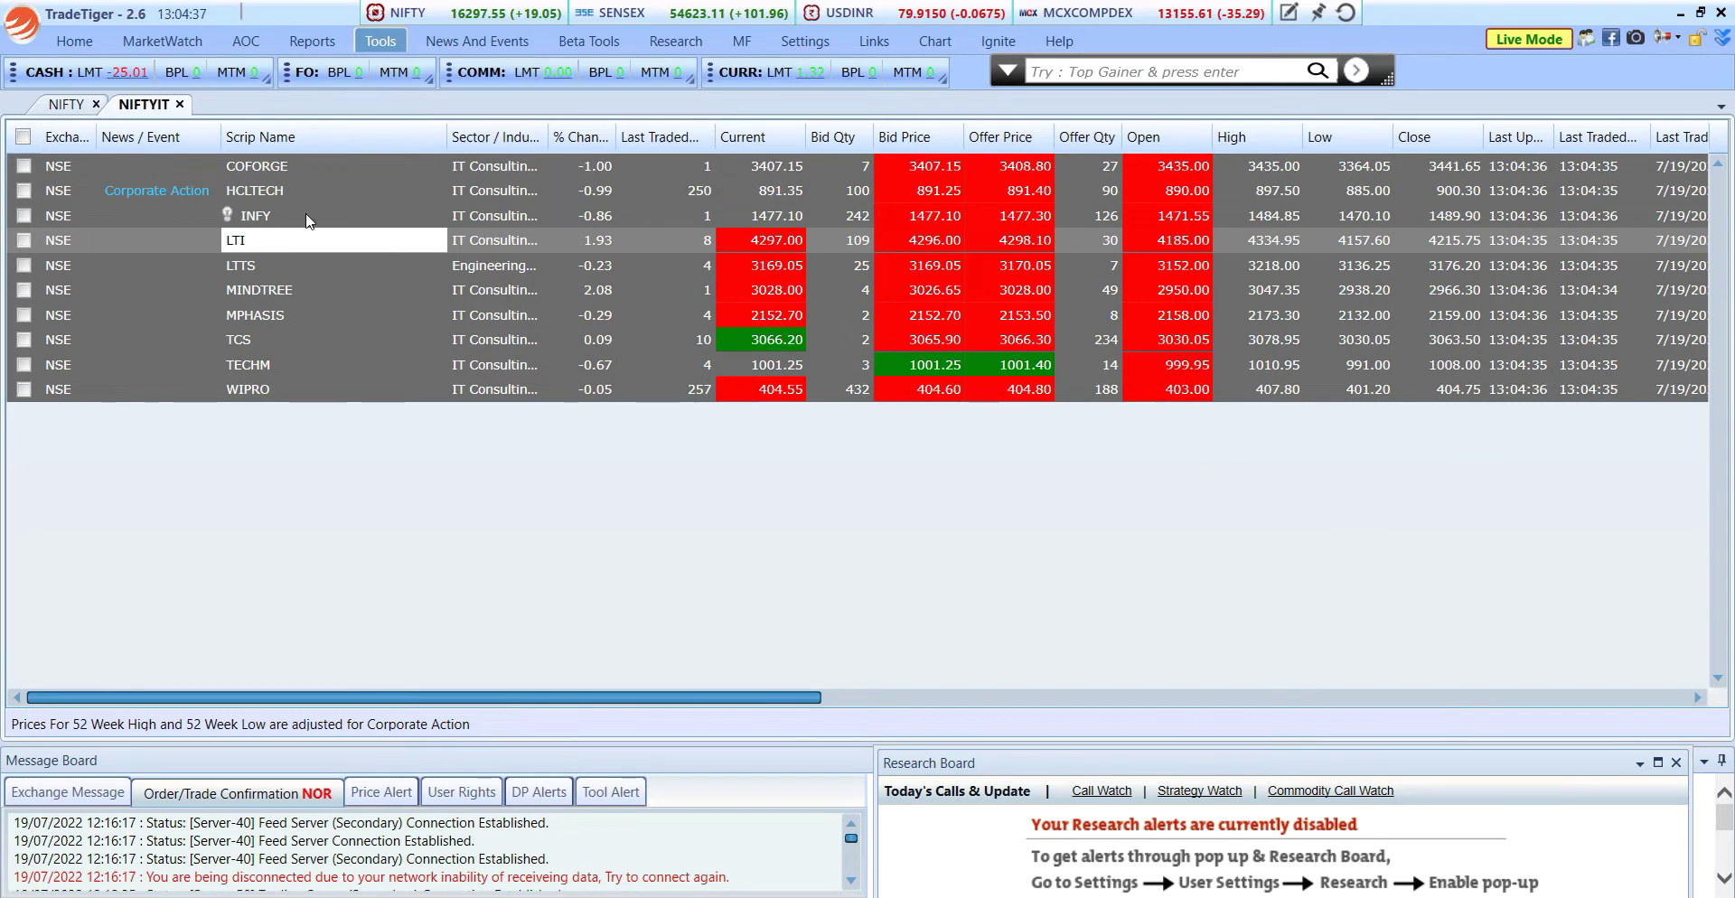
Open COFORGE's market depth and line chart, close the depth, and enlarge the chart over the watchlist.
double_click(290, 165)
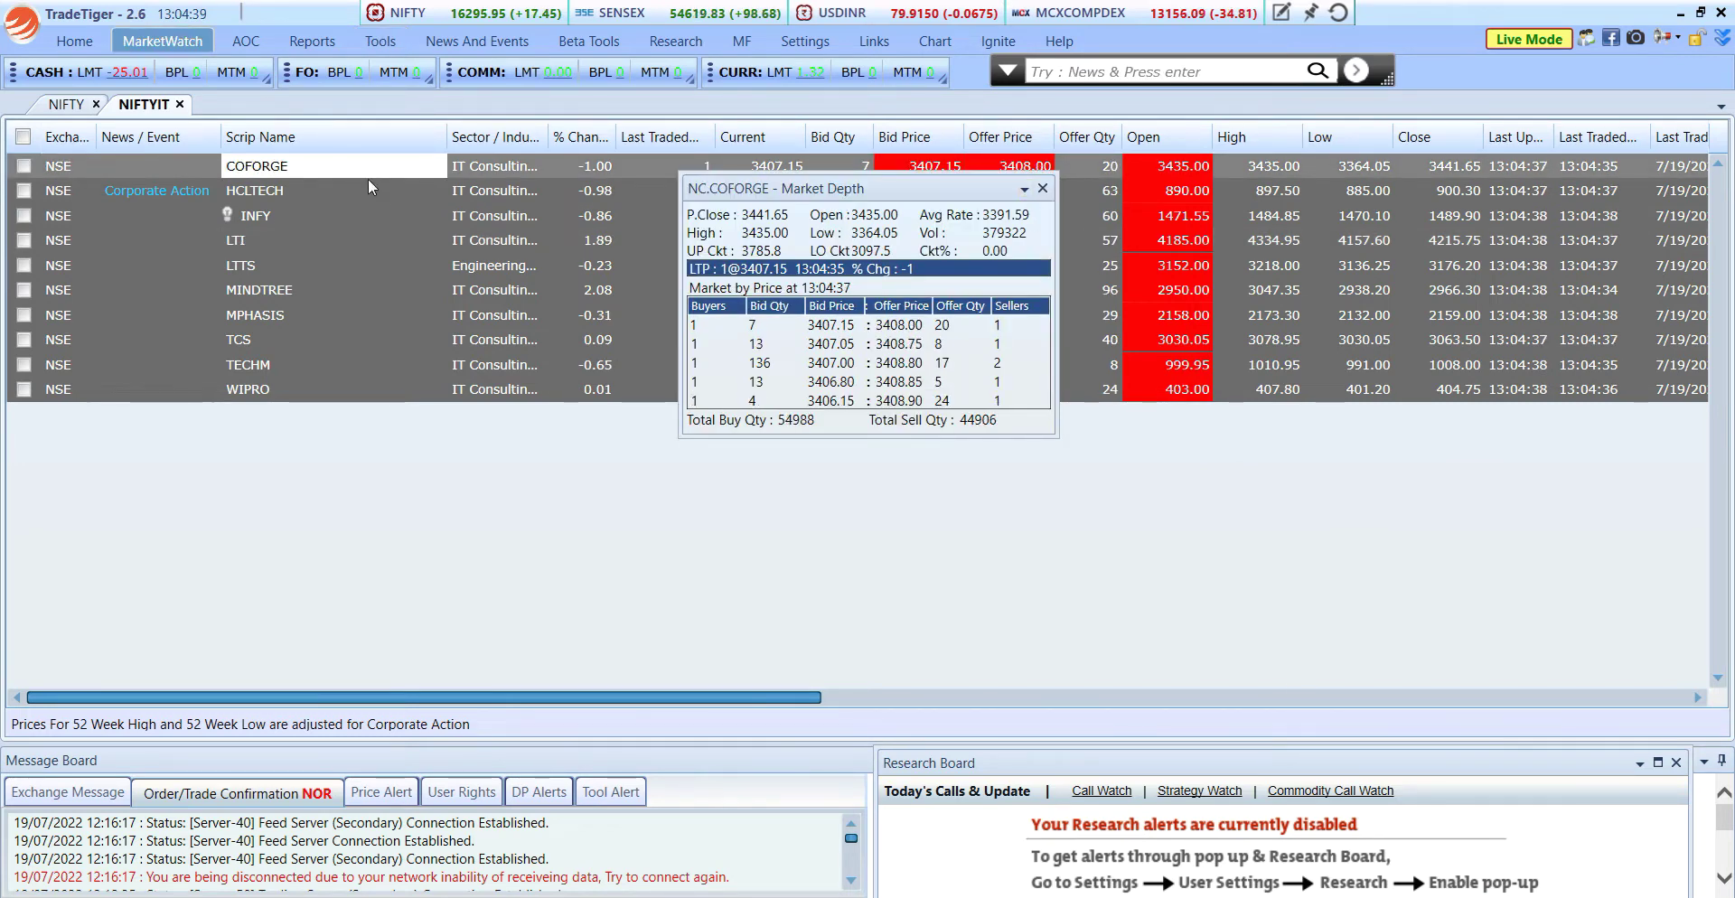
key("ctrl+shift+c")
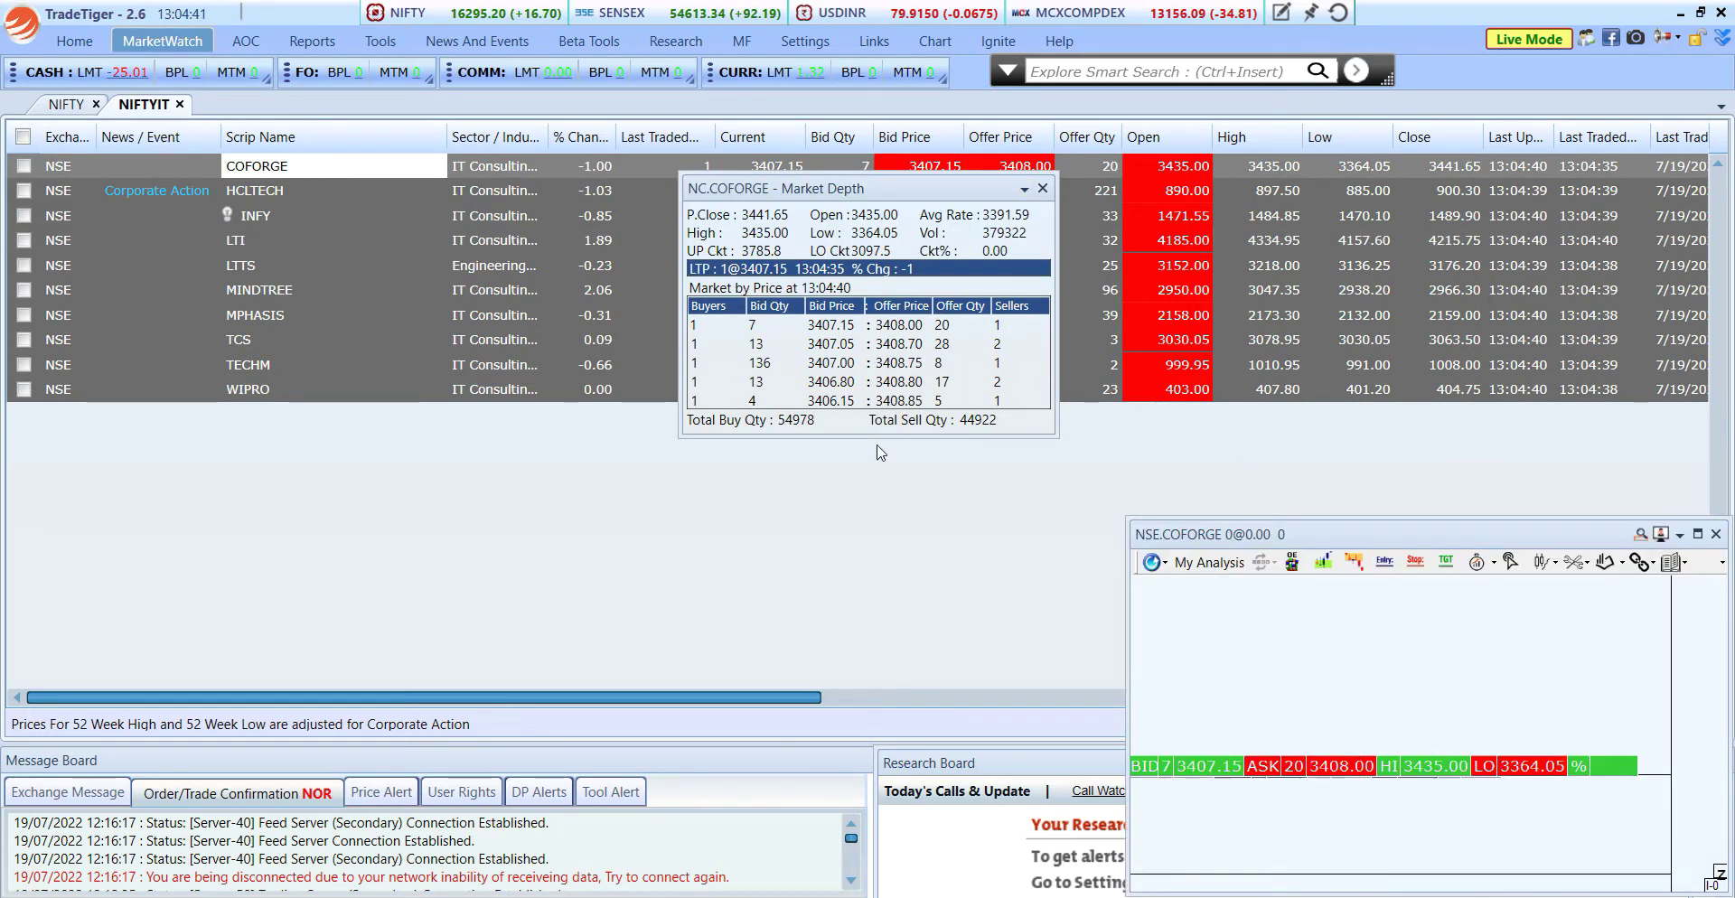
left_click_drag(1236, 533, 1136, 435)
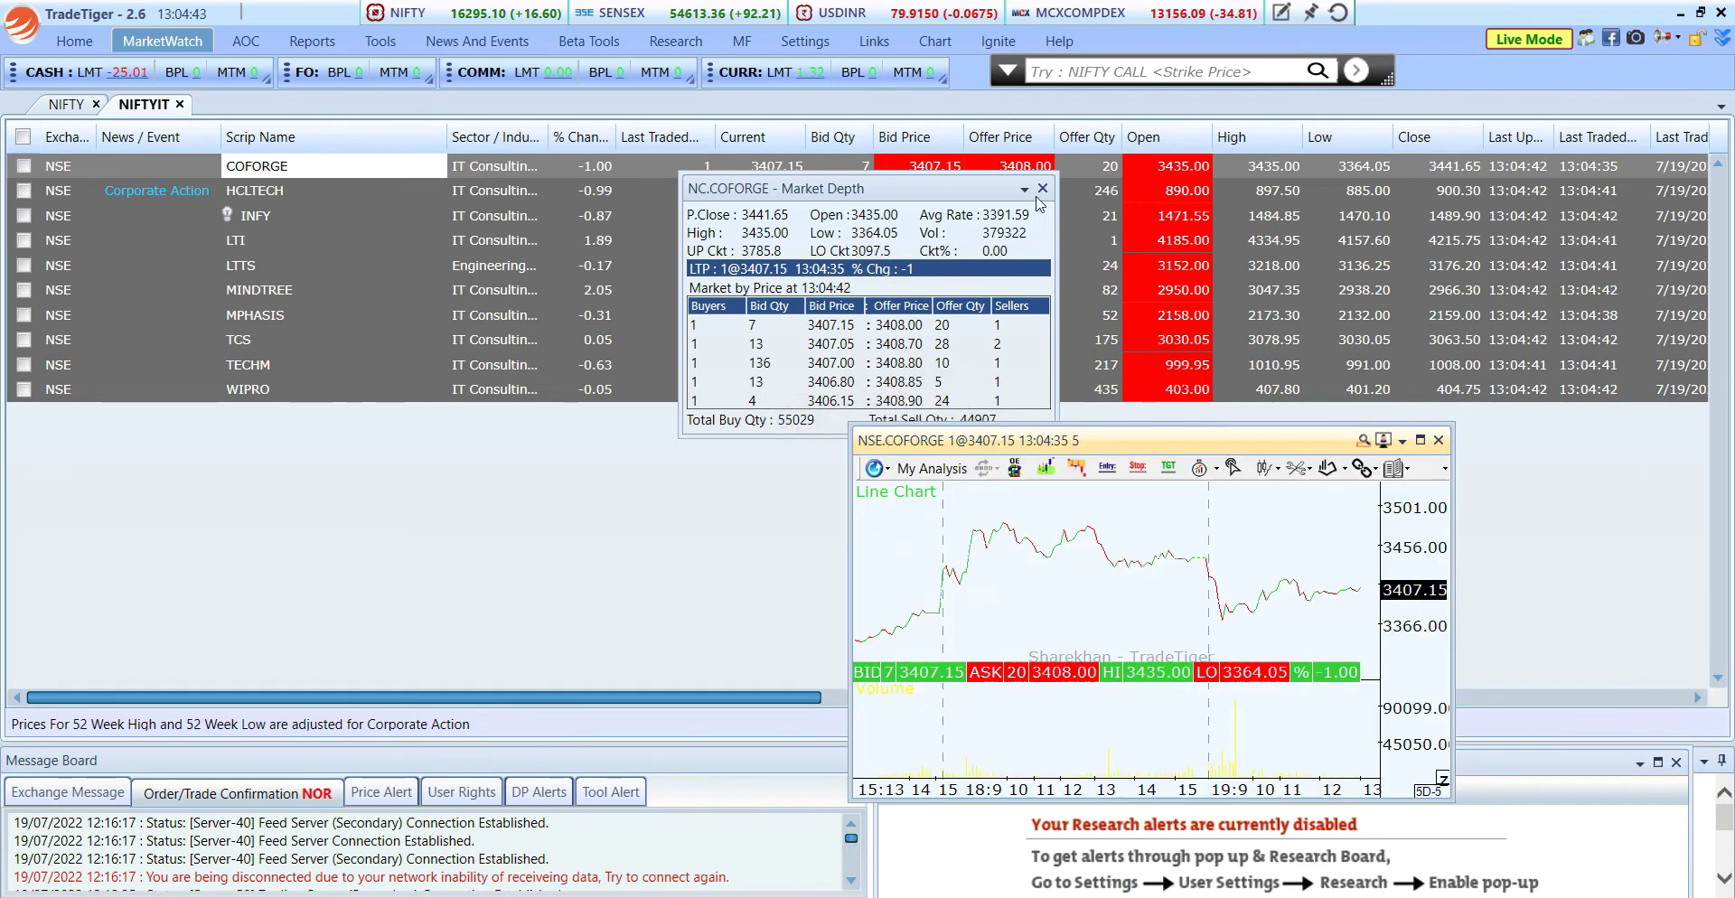
key("Escape")
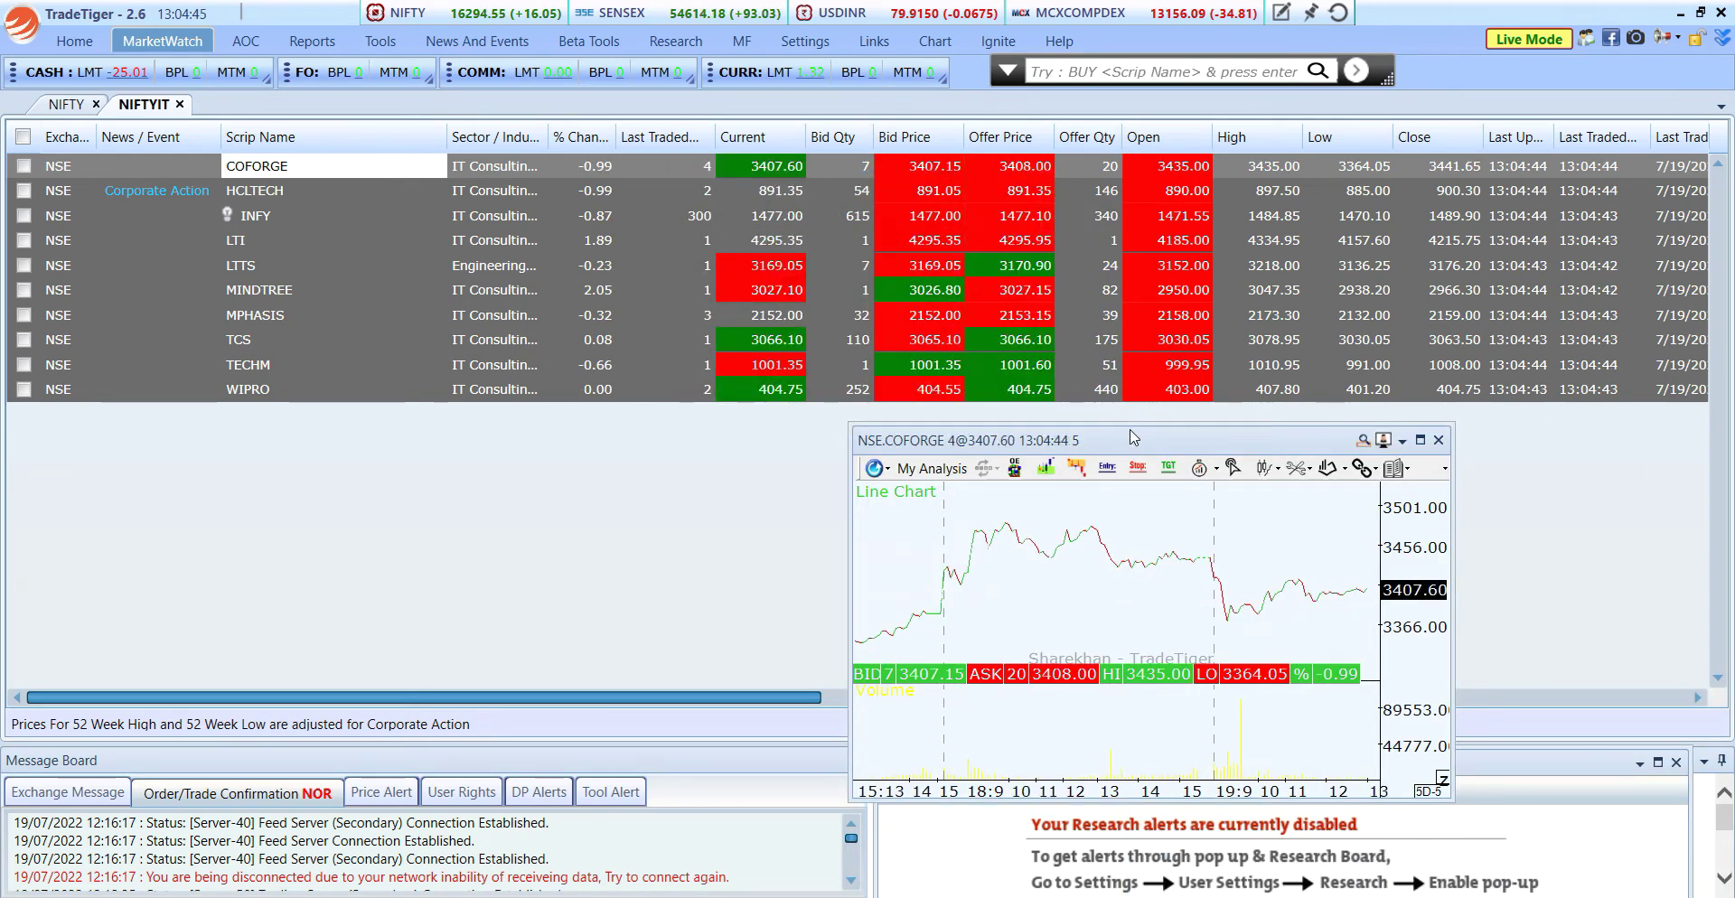
left_click_drag(1136, 435, 1072, 116)
left_click_drag(1038, 669, 1037, 890)
left_click_drag(795, 505, 497, 548)
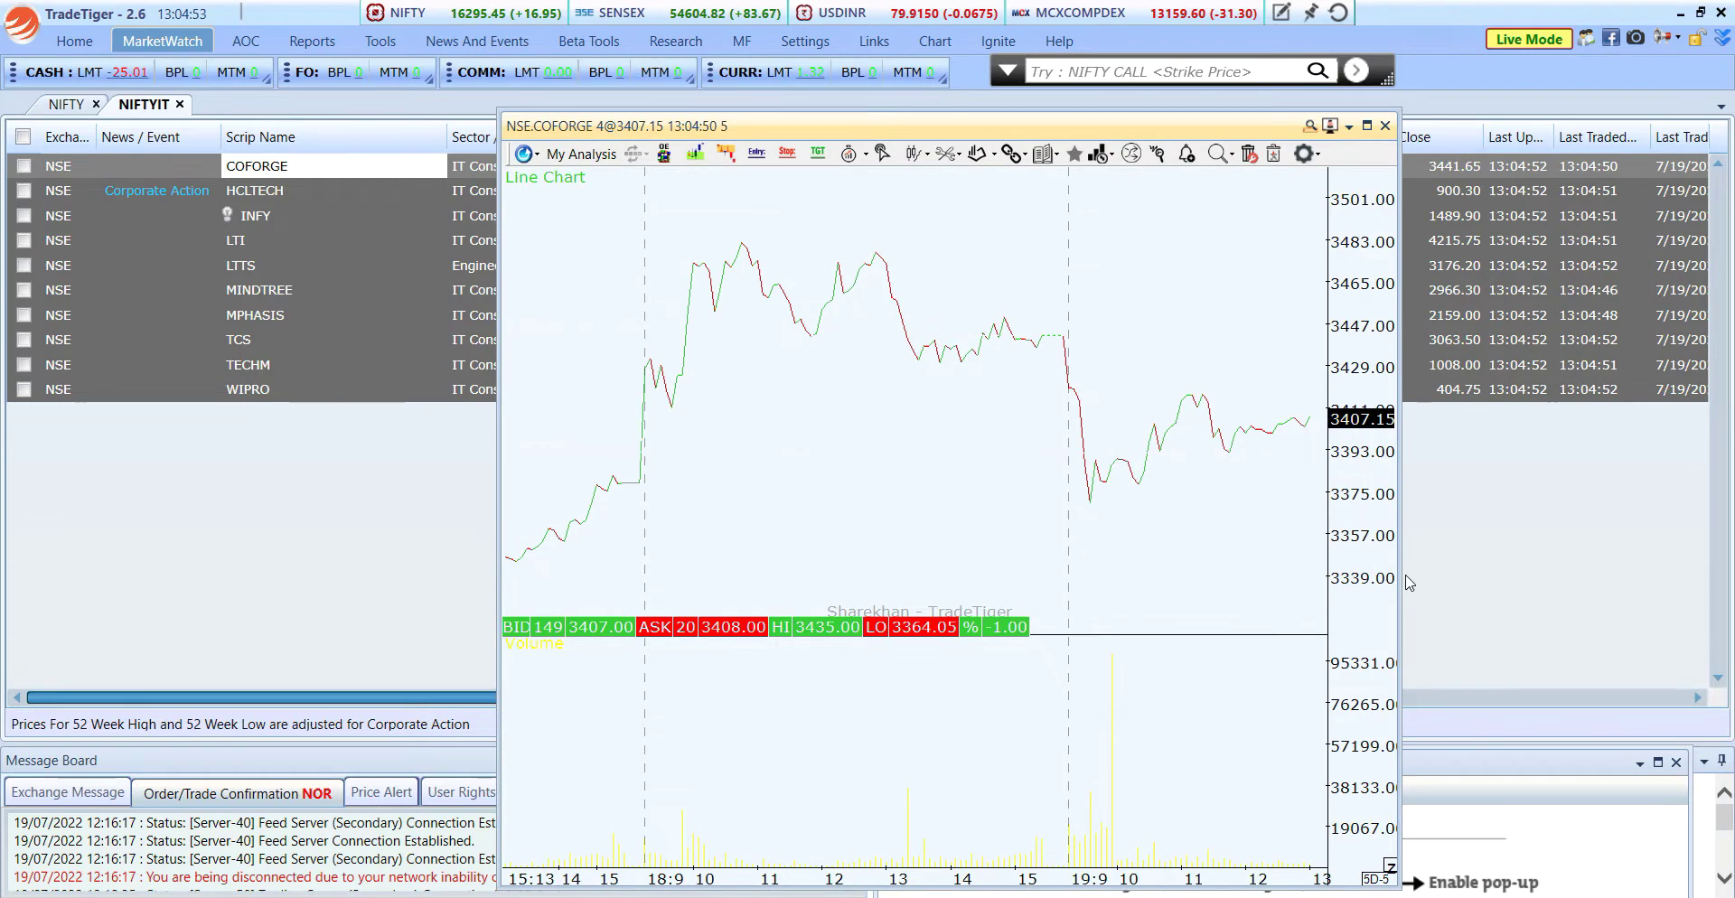
Widen the COFORGE chart window and move it to the right.
left_click_drag(1400, 582, 1424, 583)
left_click_drag(954, 137, 1130, 137)
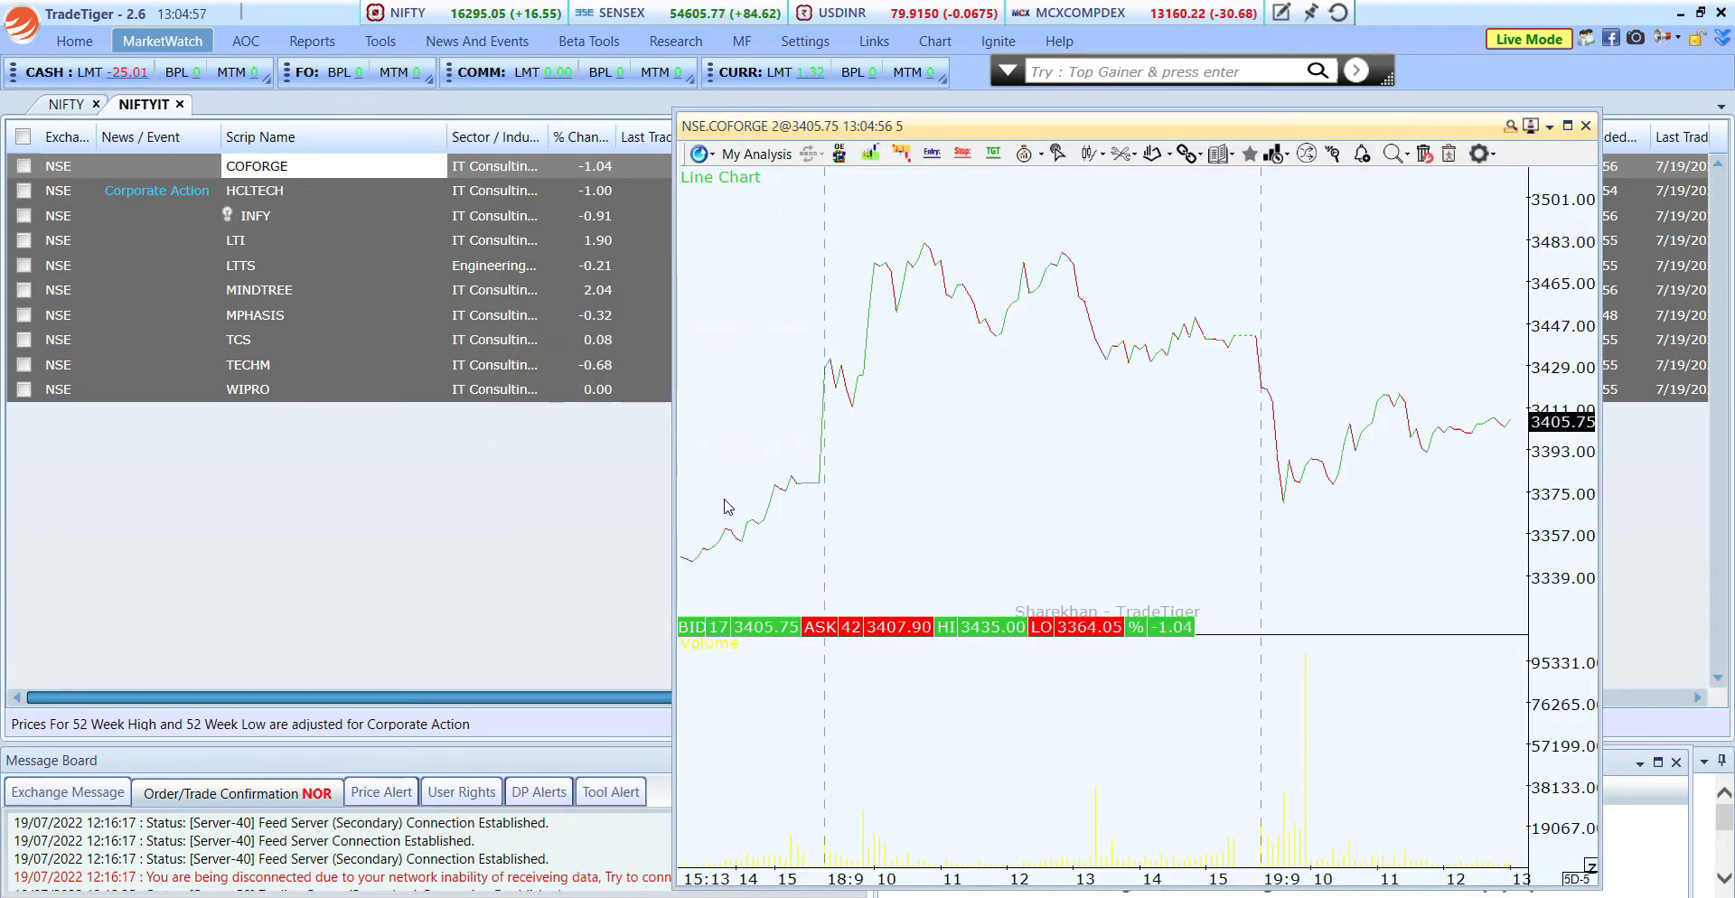
left_click_drag(671, 517, 594, 519)
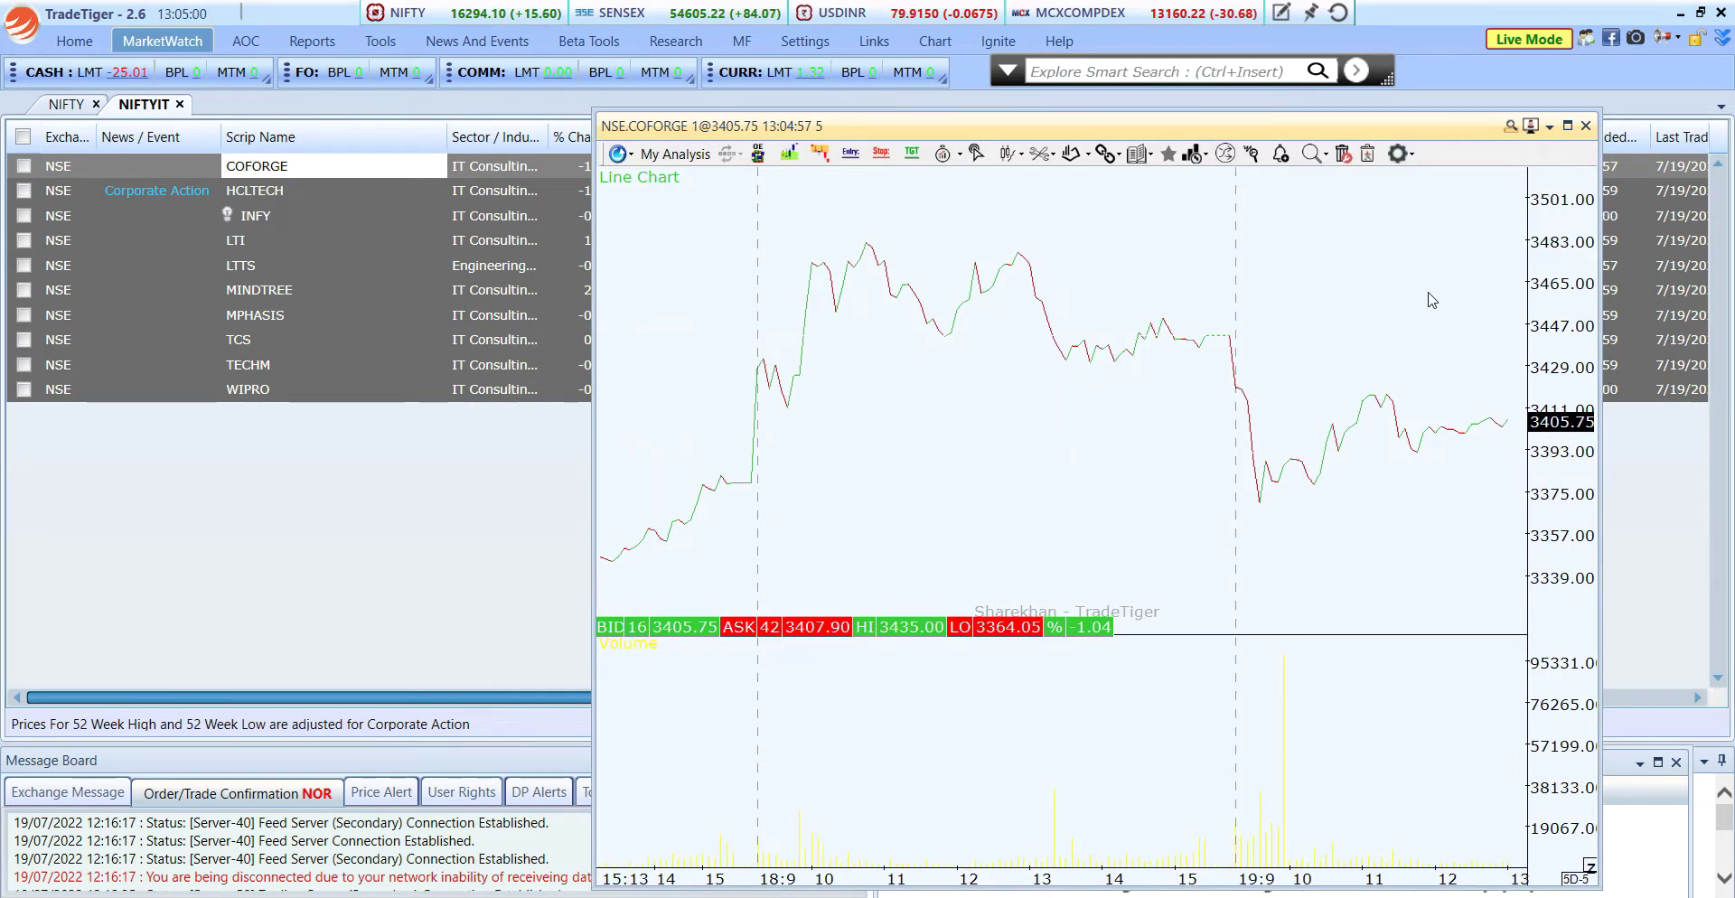
Check TECHM's market depth, then open a TECHM price chart and dock it below.
double_click(268, 370)
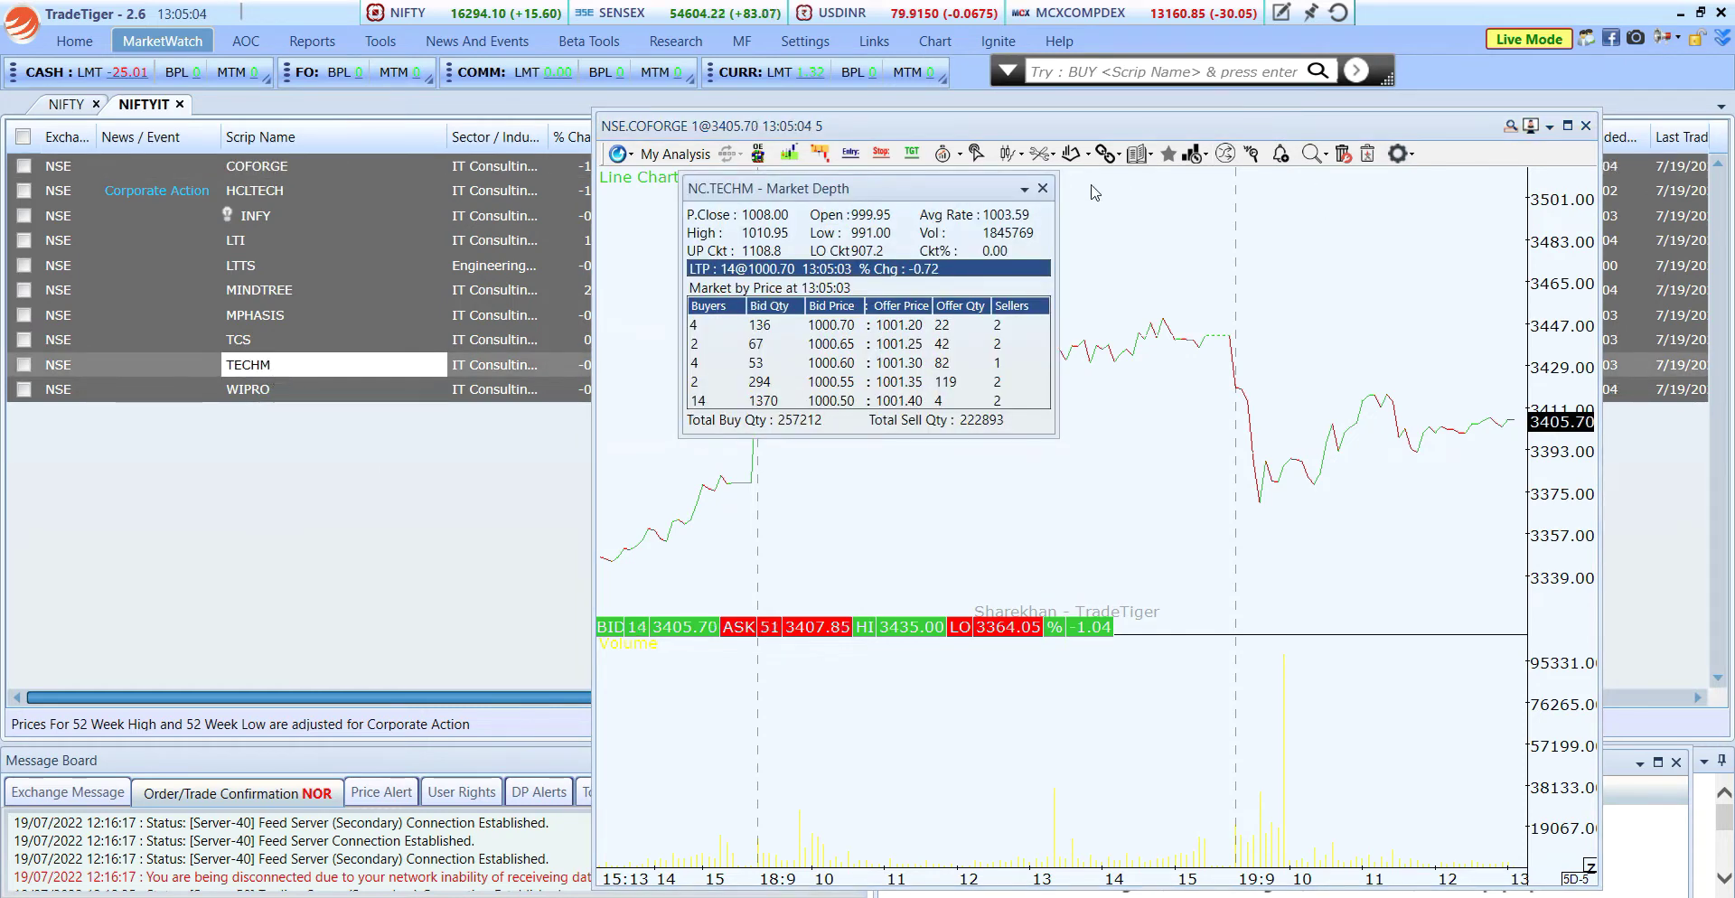
key("Escape")
mouse_move(318, 377)
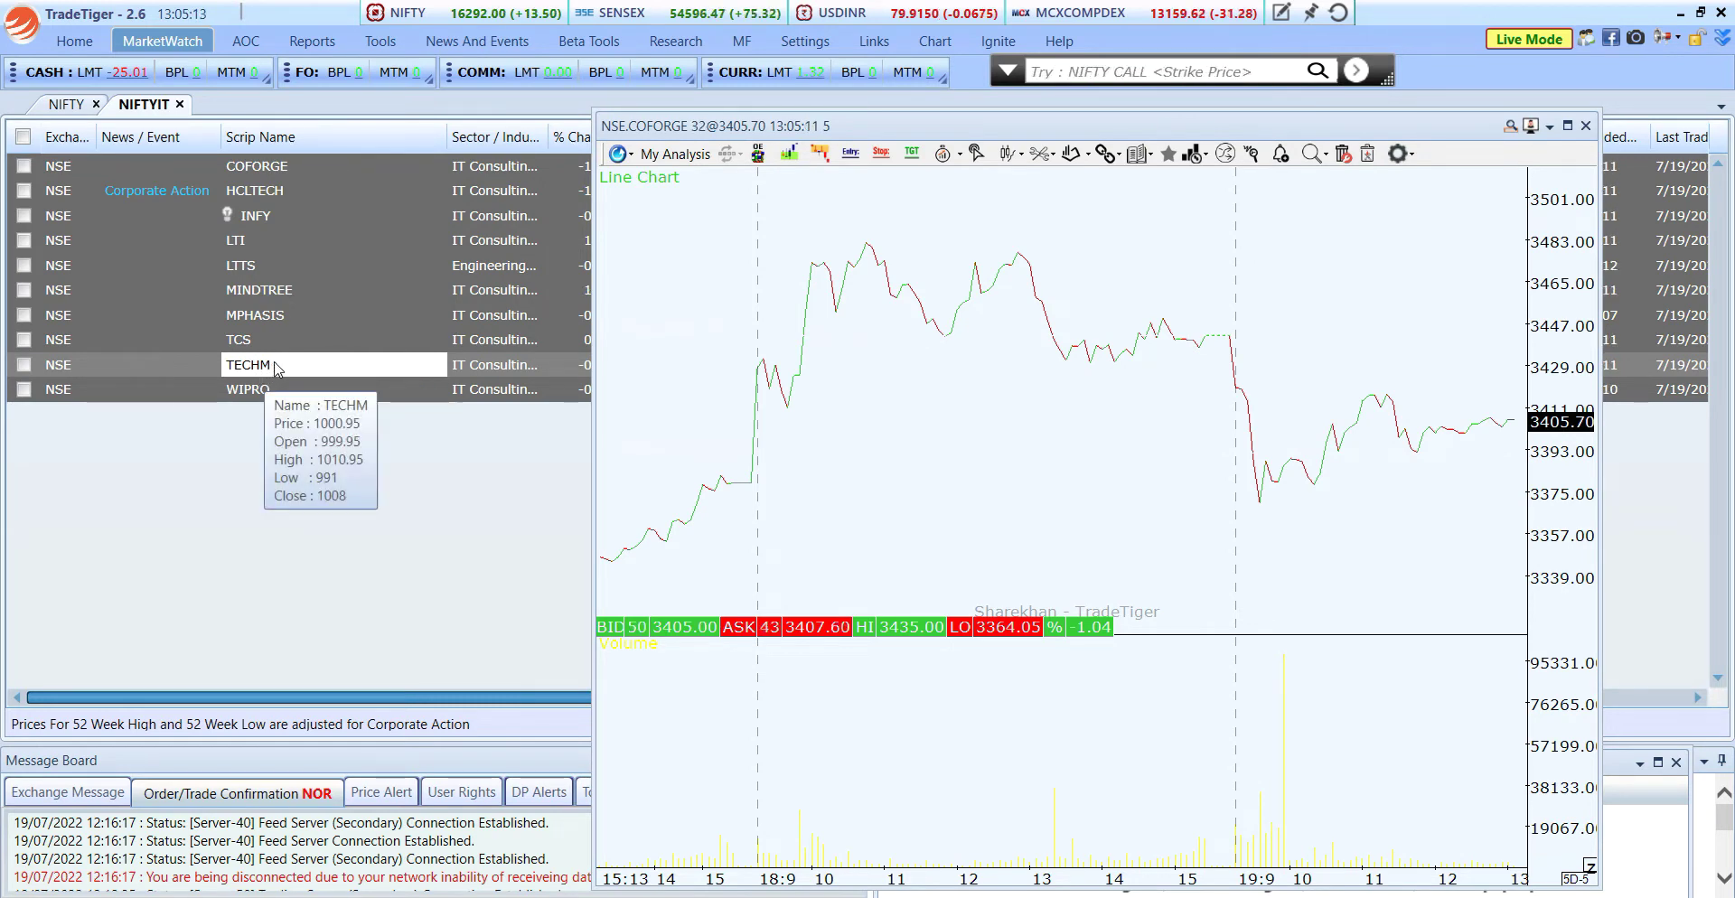
double_click(278, 370)
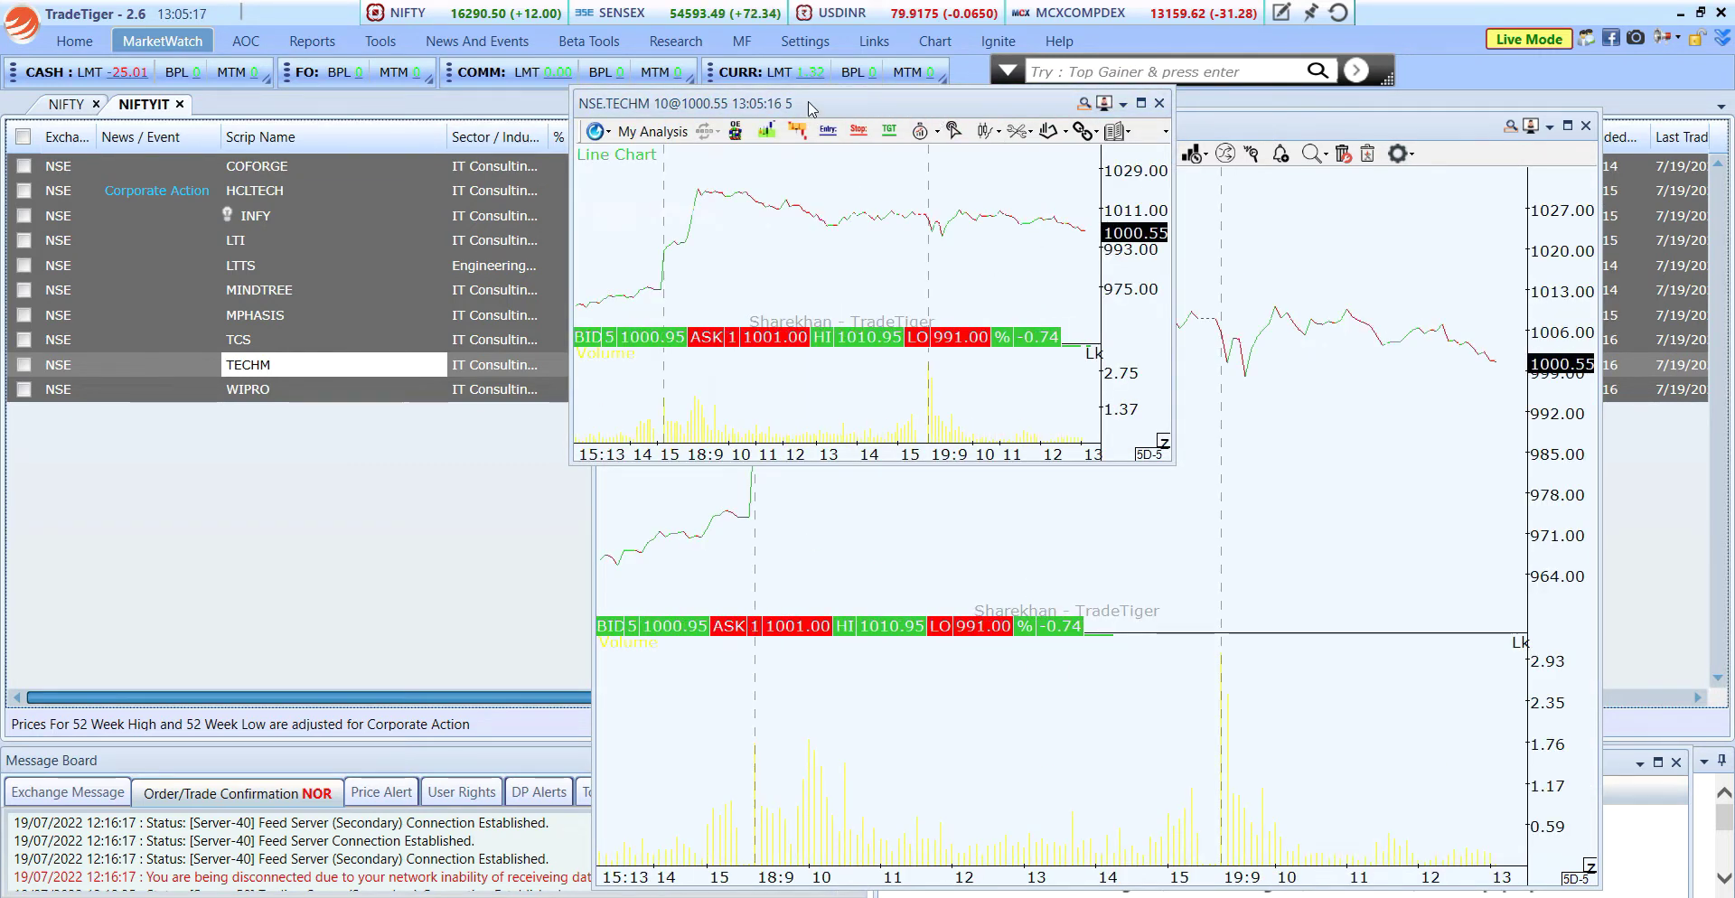
left_click_drag(816, 108, 1093, 551)
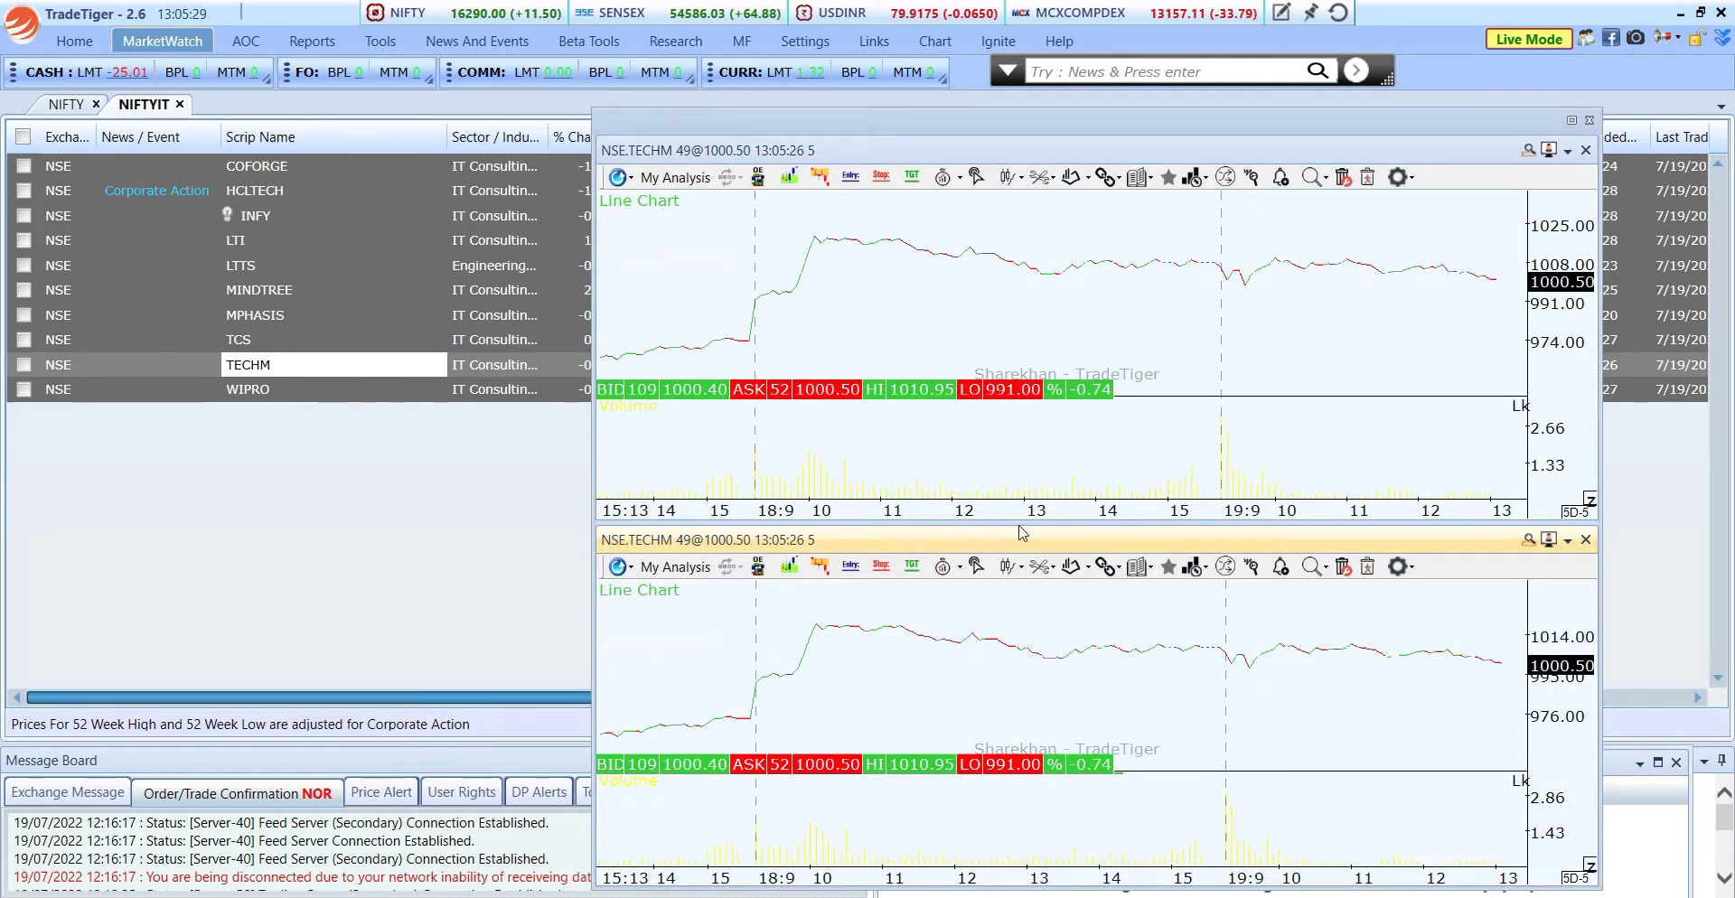
Load INFY and TCS charts from the watchlist and dock them into a four-pane grid.
left_click(266, 224)
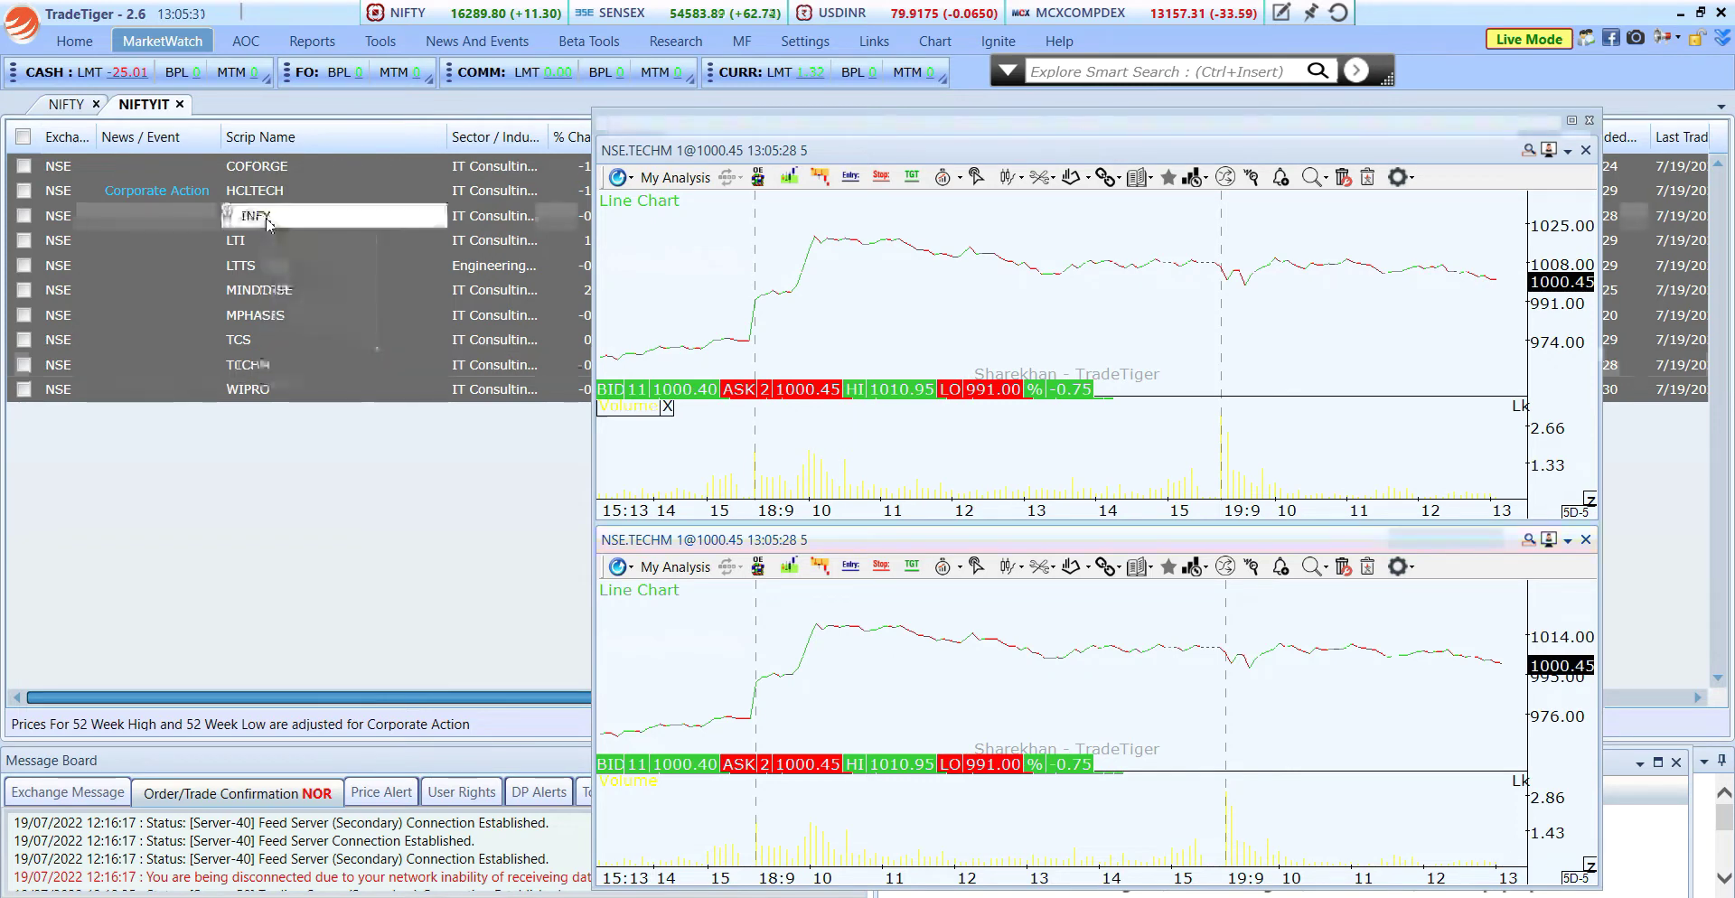
double_click(268, 219)
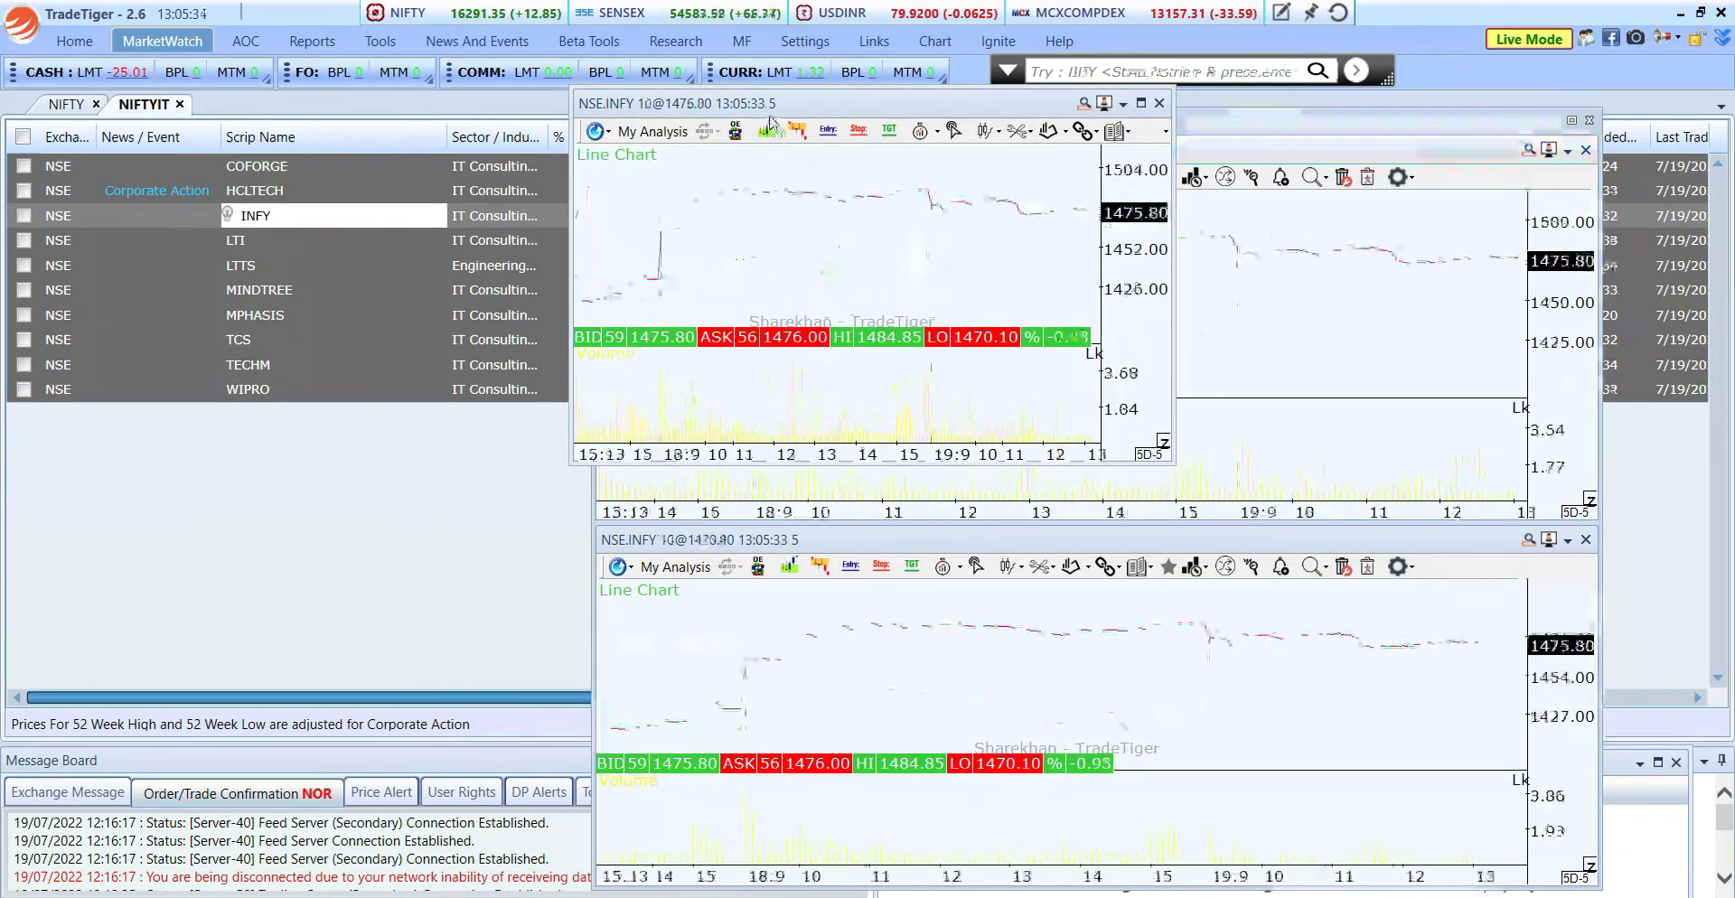
left_click_drag(771, 121, 1143, 327)
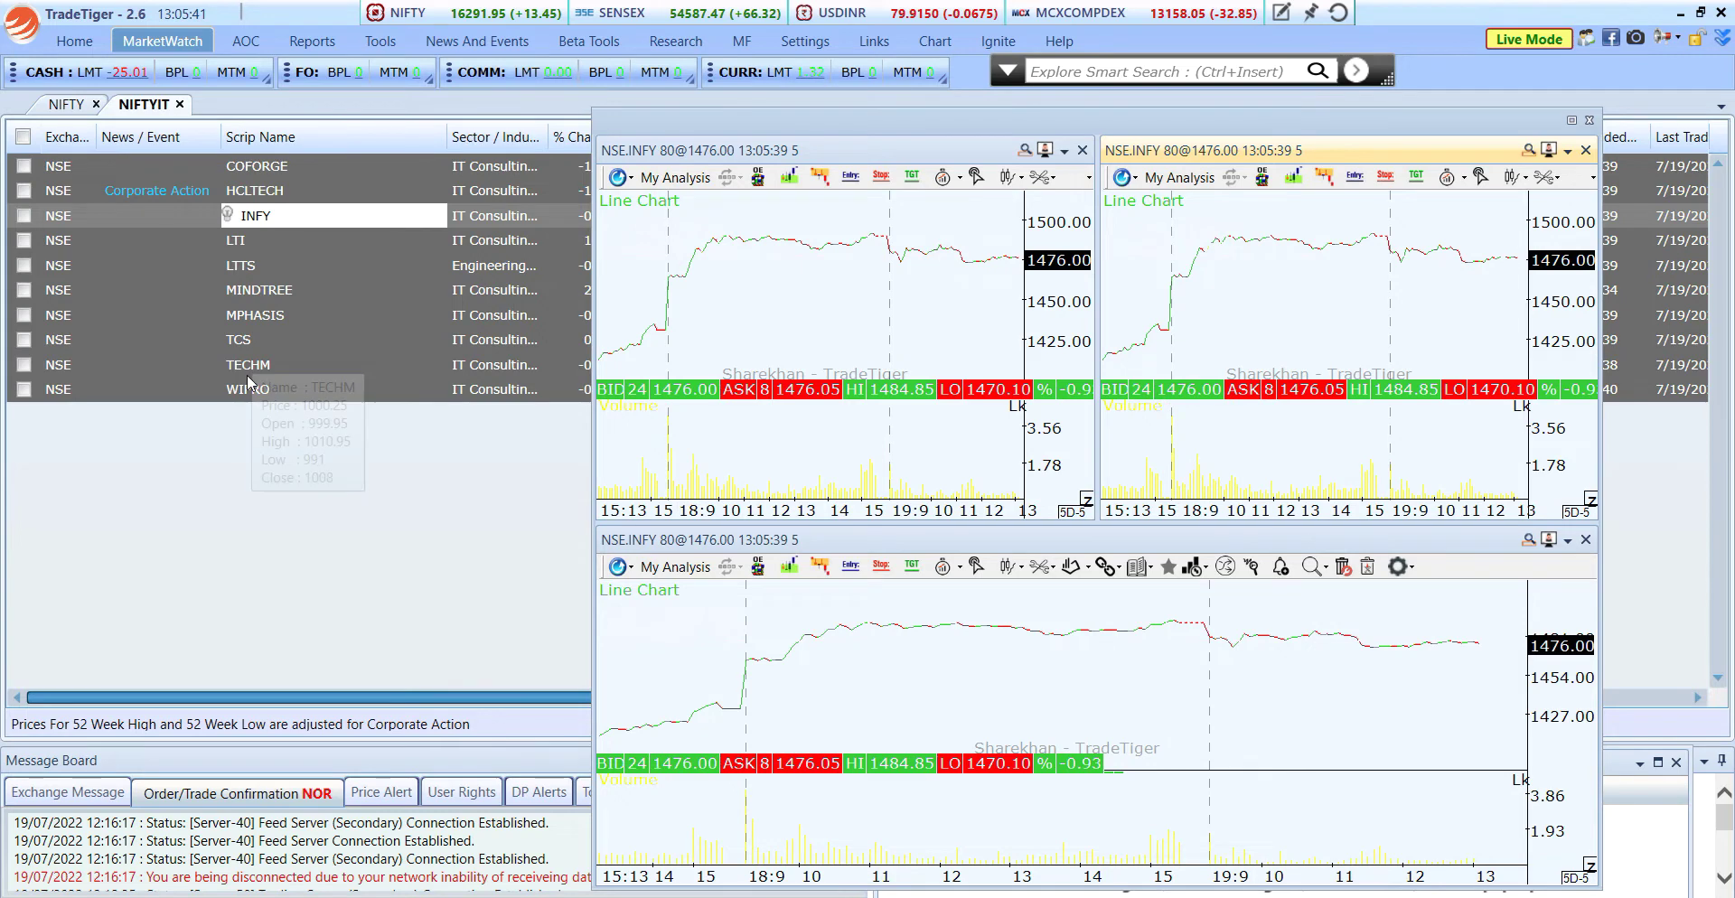
left_click(247, 344)
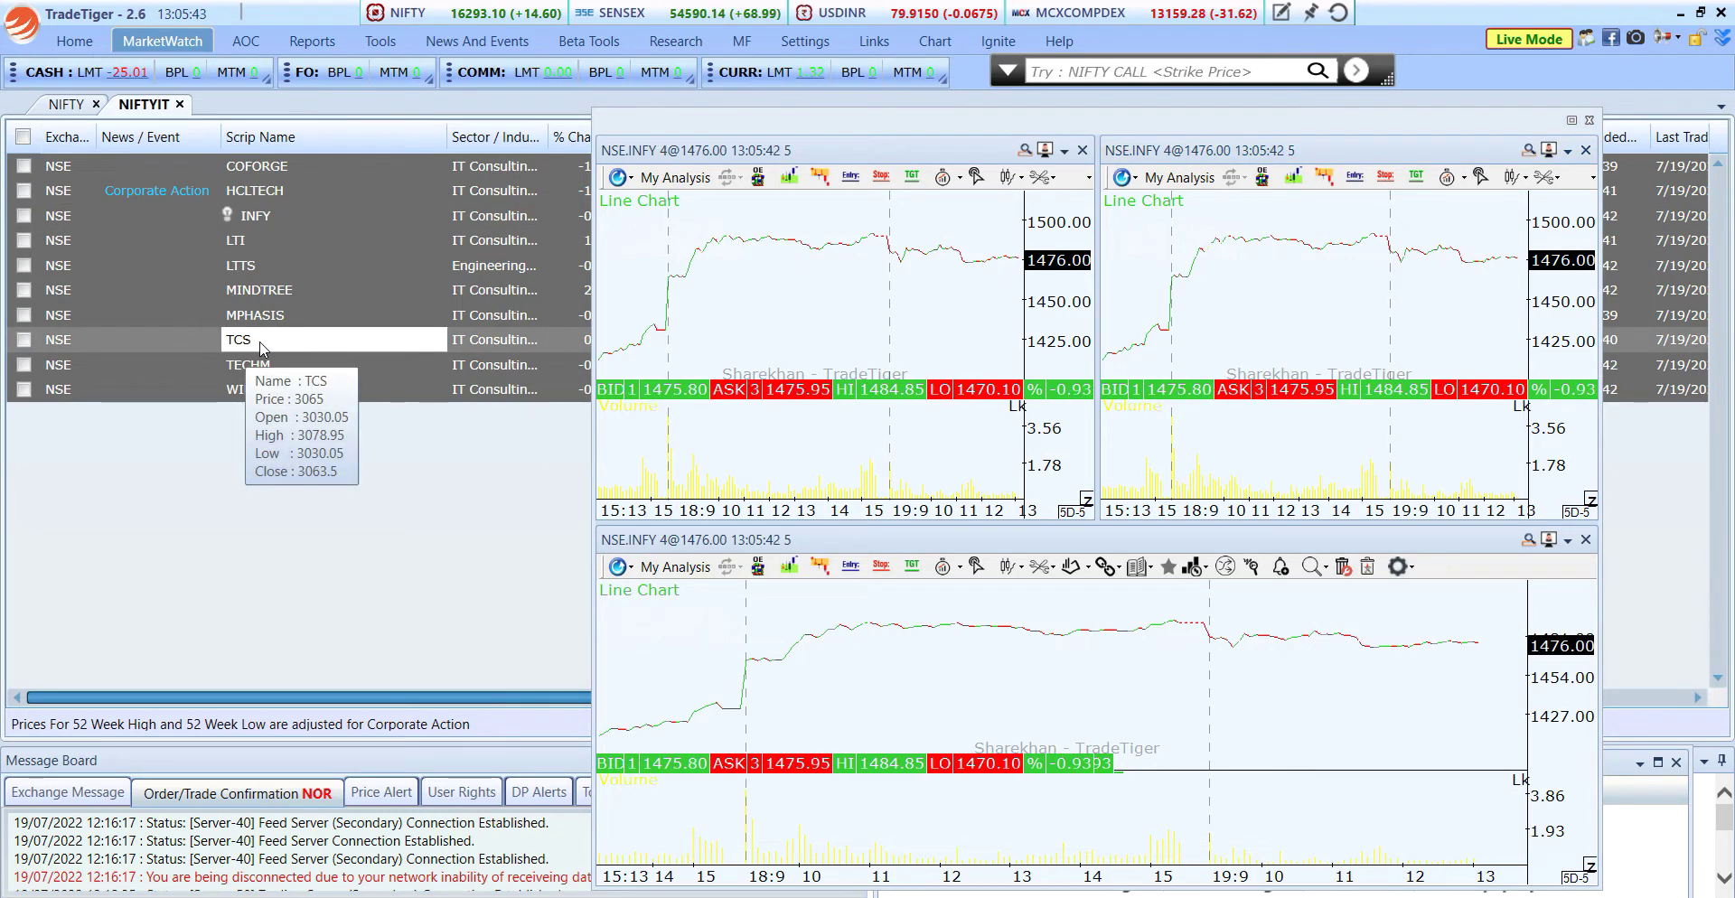
left_click_drag(262, 348, 703, 143)
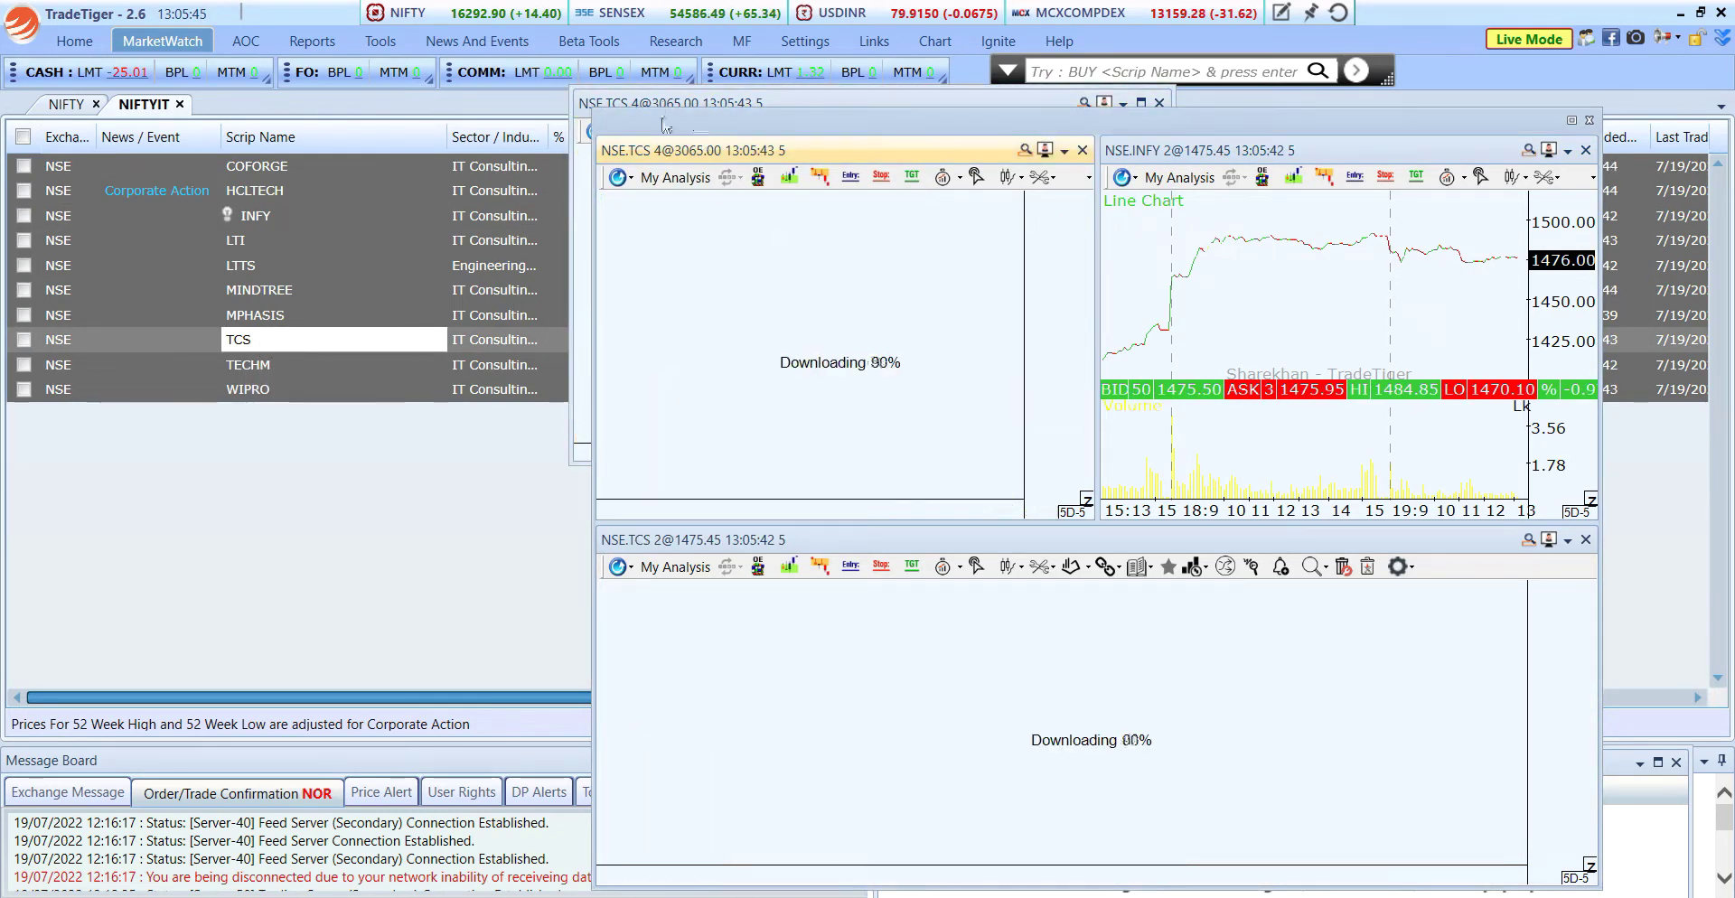
left_click_drag(649, 113, 1165, 709)
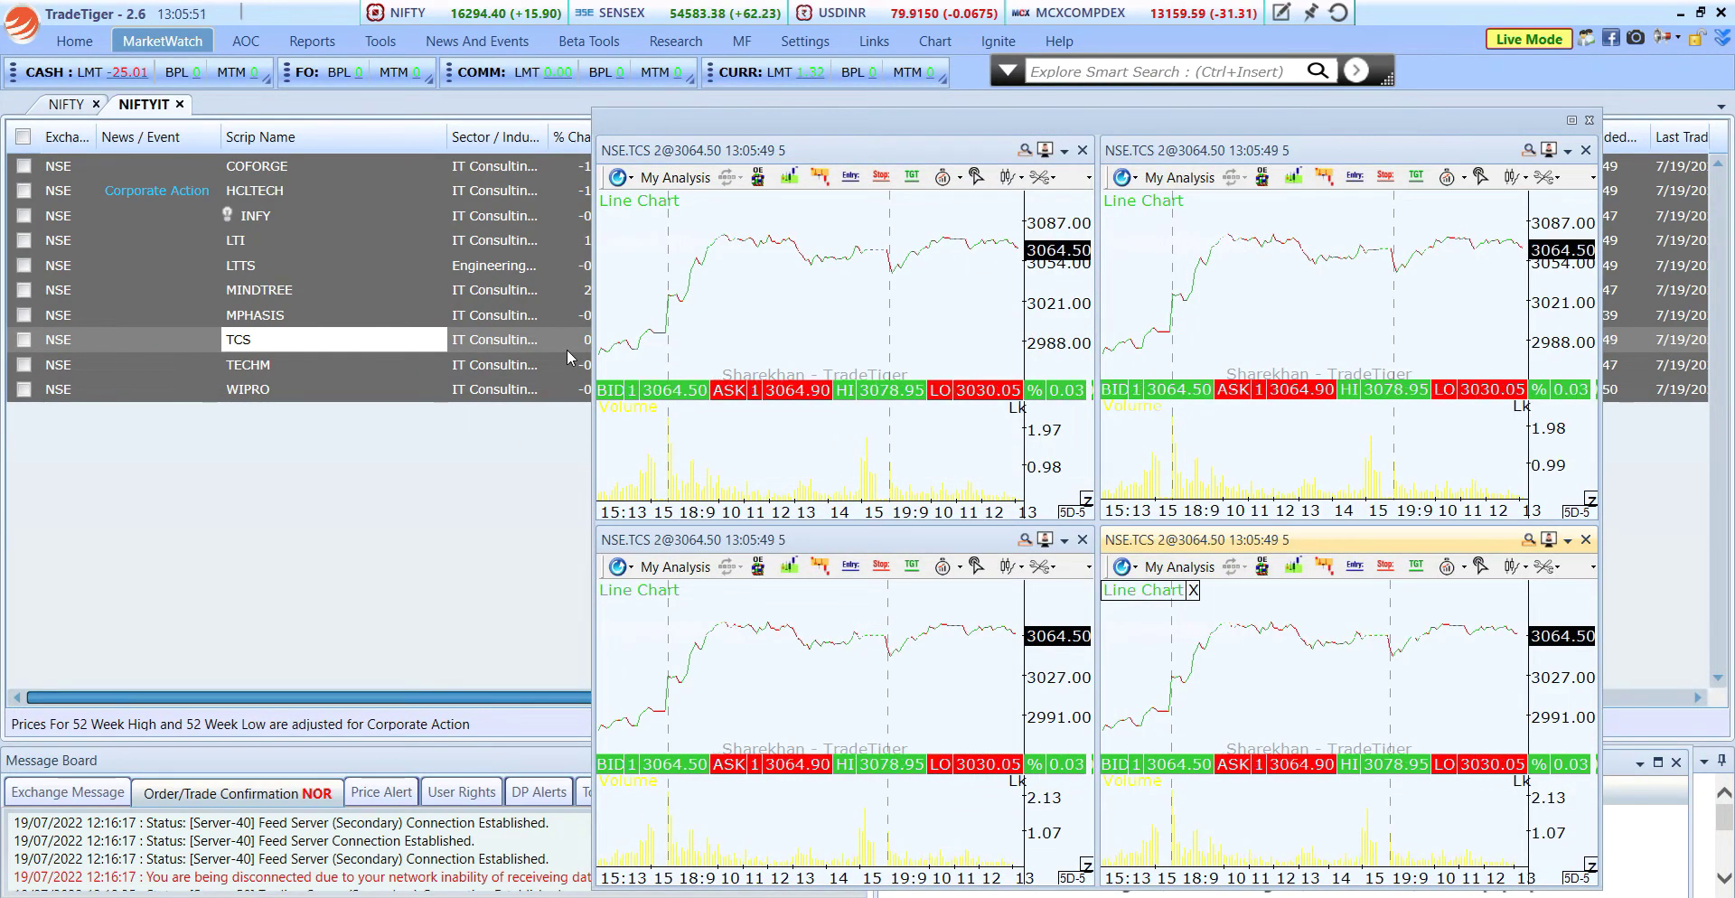
Widen the chart panel toward the watchlist and to the right, leaving chart linking unchanged.
left_click_drag(592, 362, 358, 386)
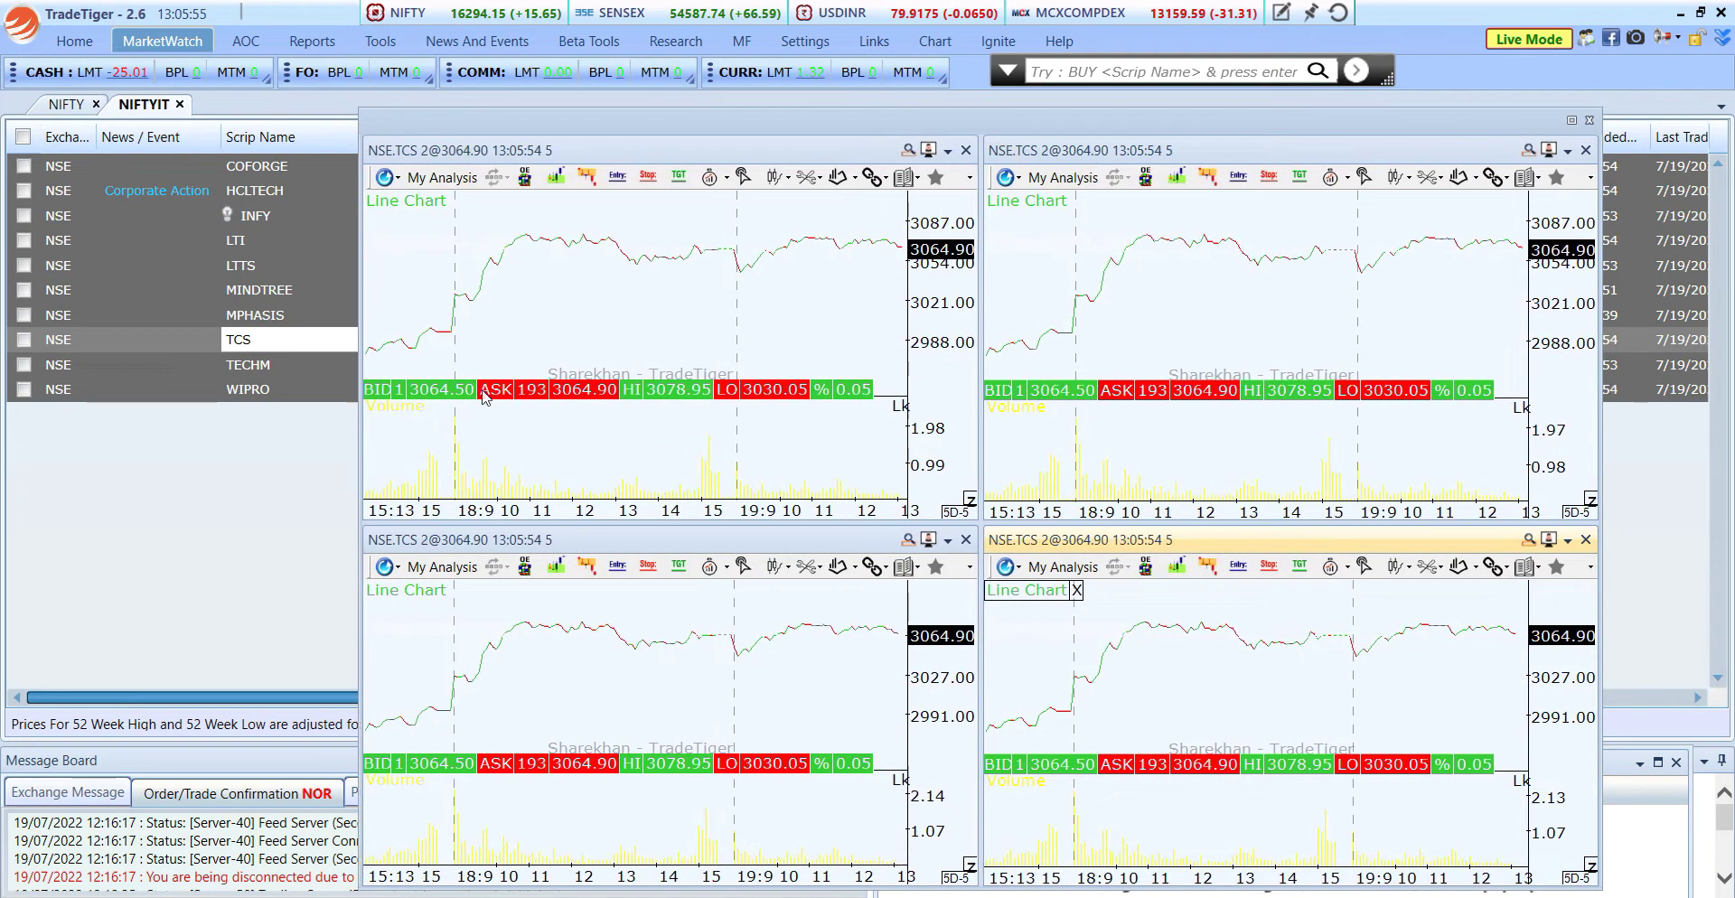
left_click_drag(1603, 442, 1652, 447)
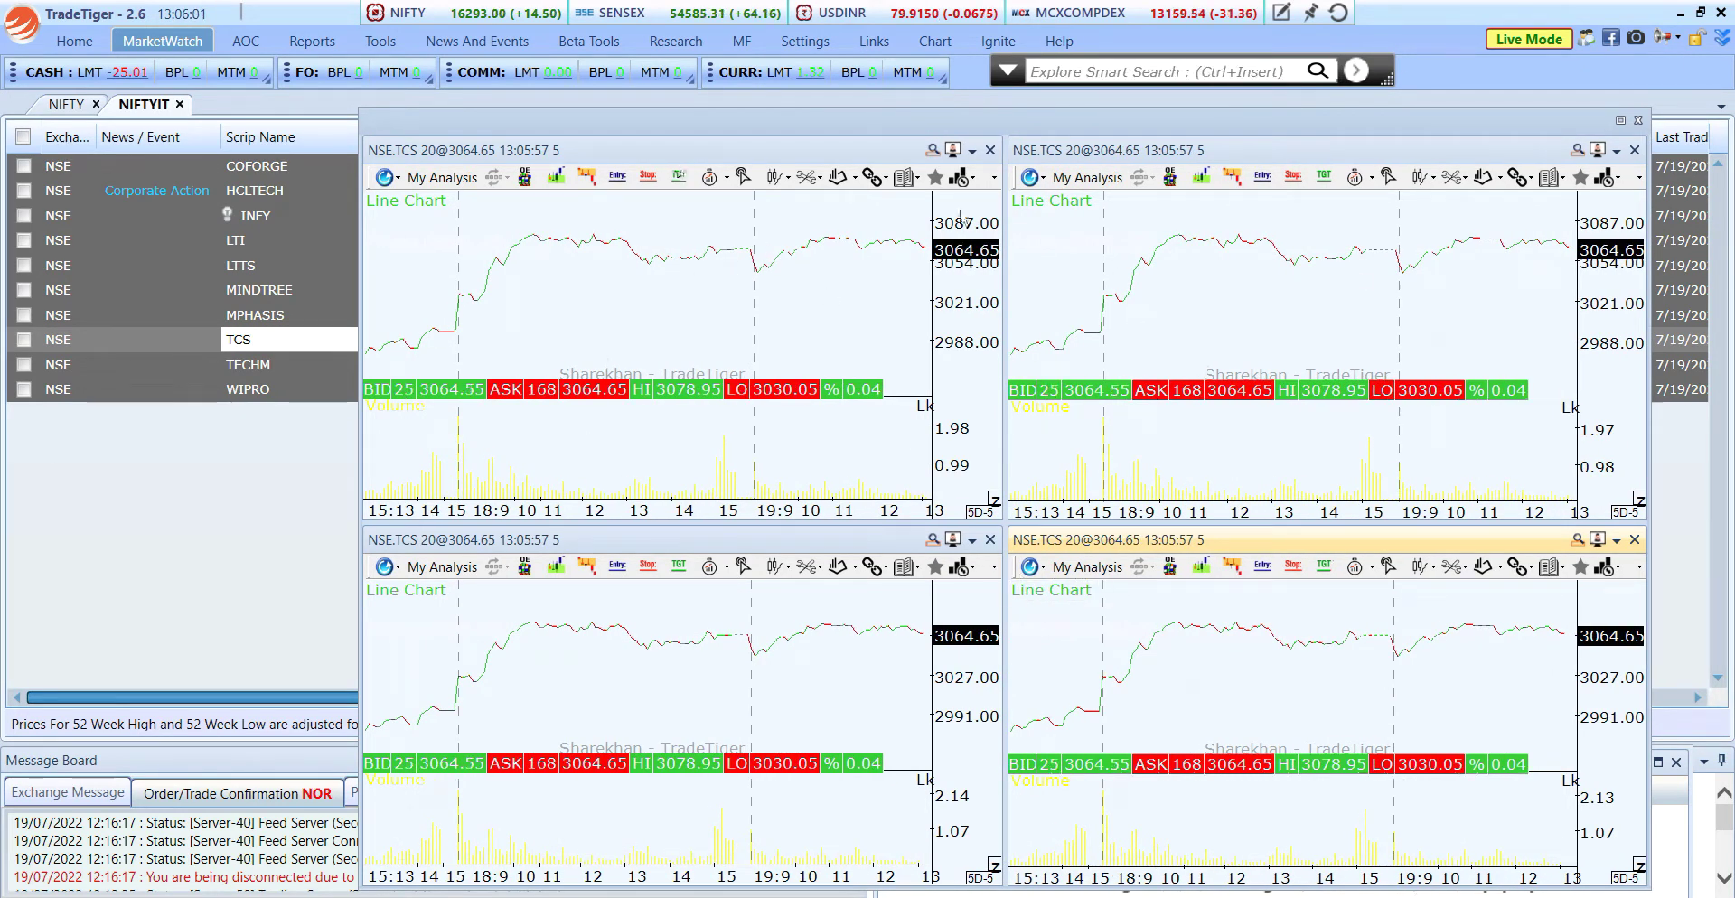
left_click(907, 178)
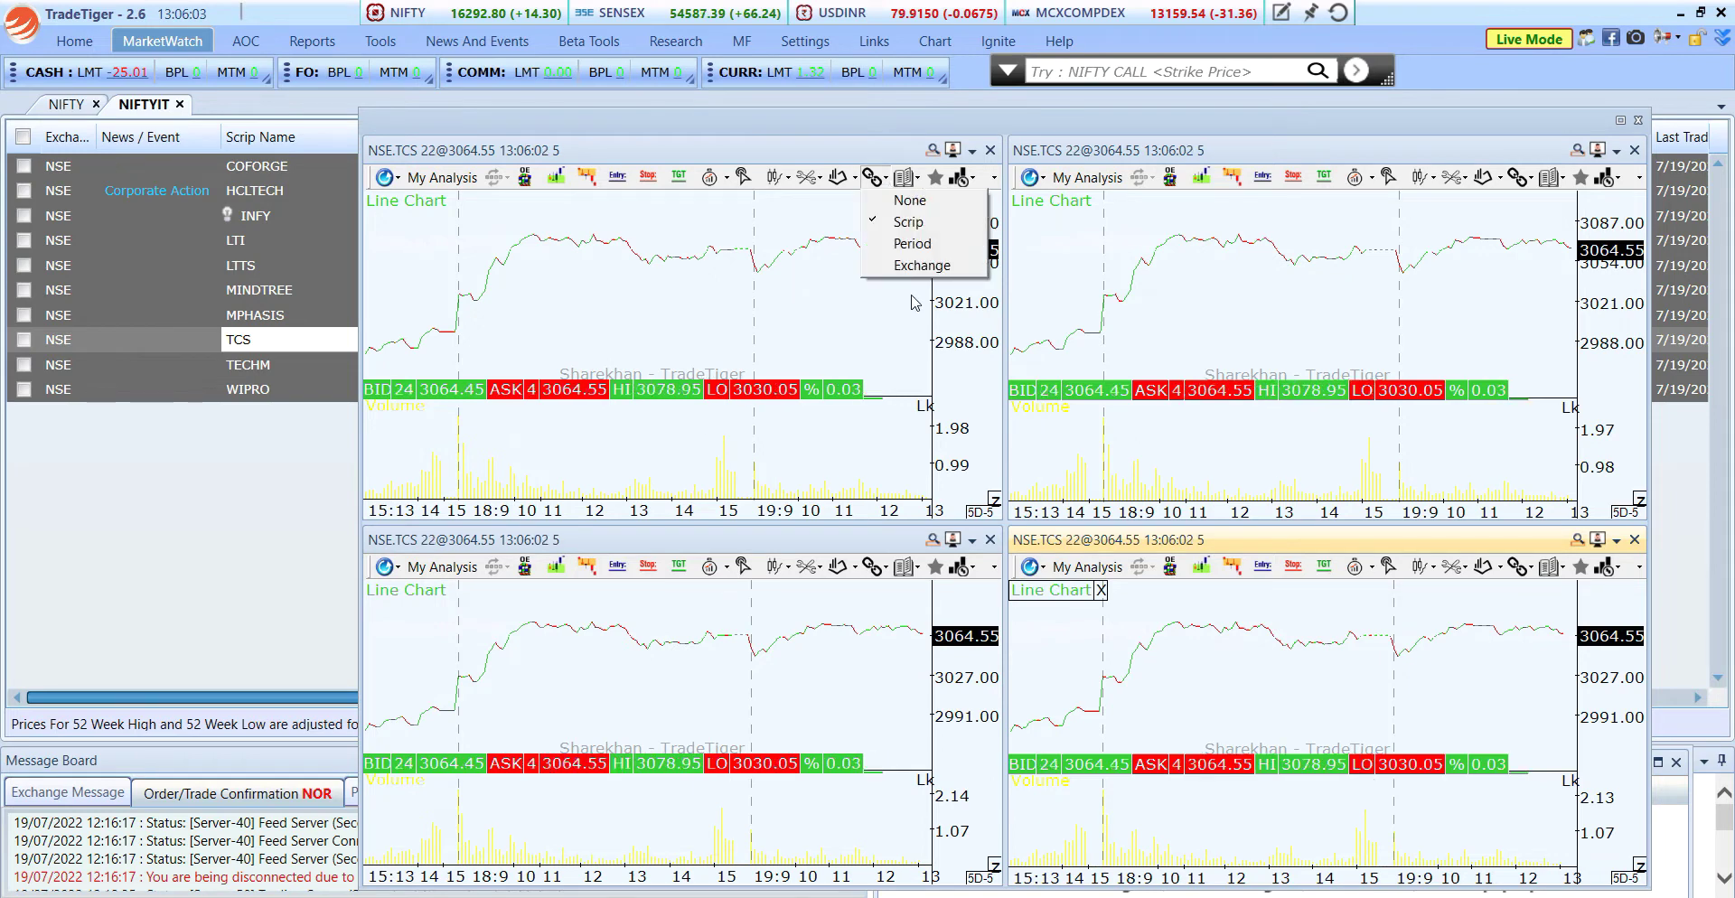
left_click(1051, 626)
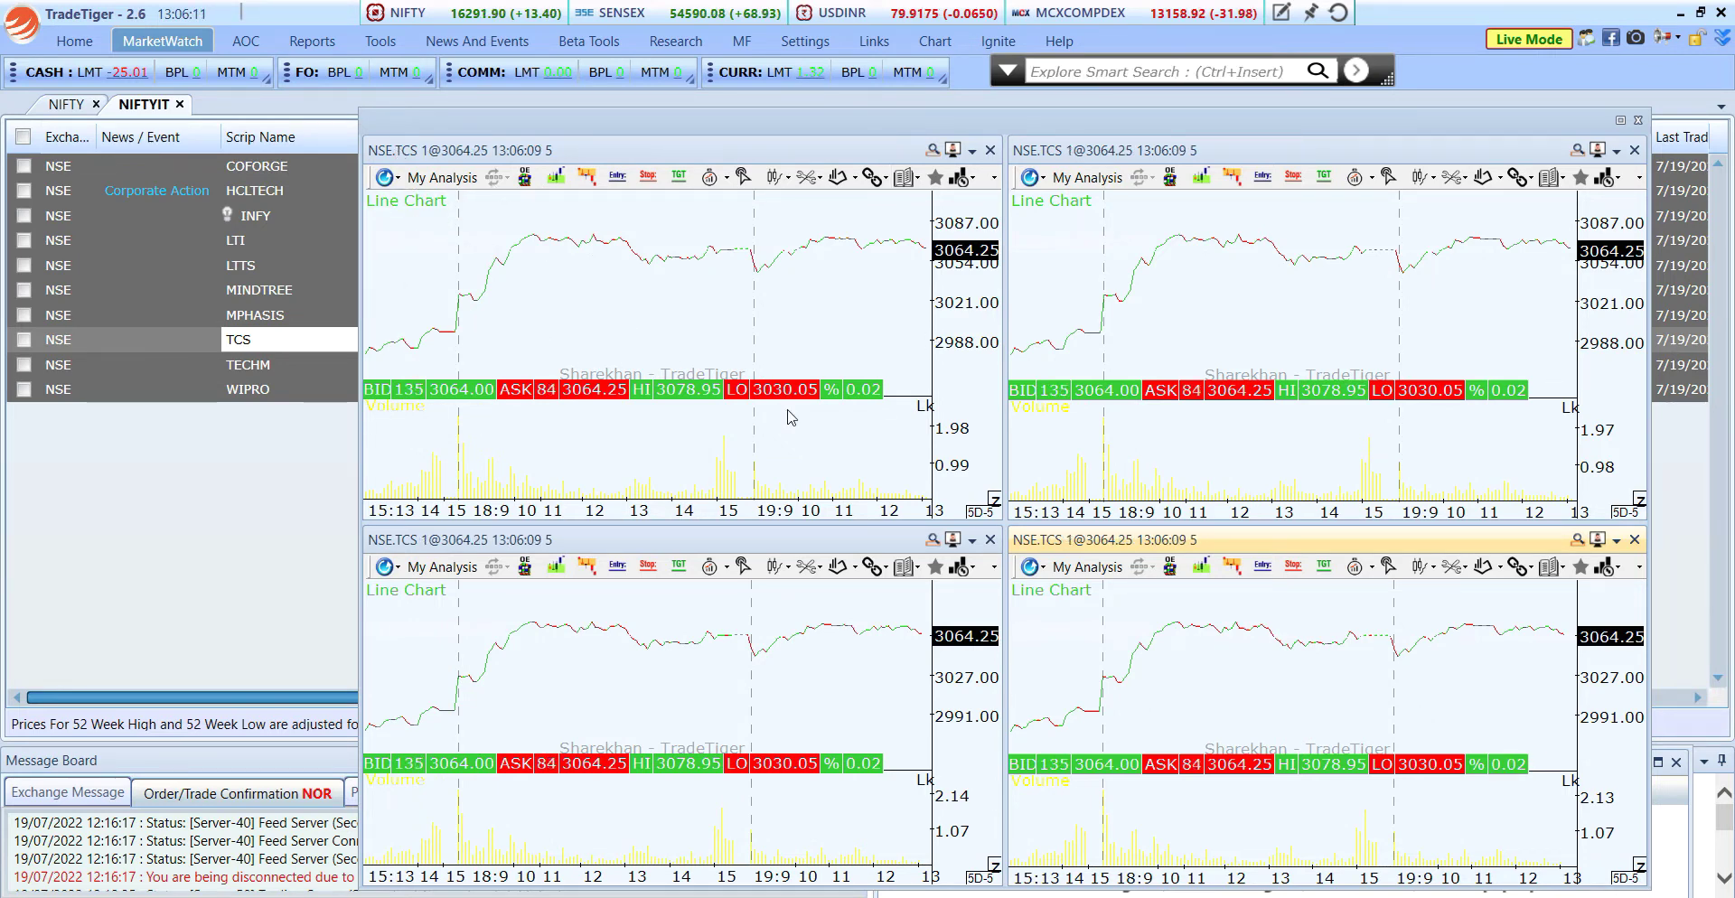
Load NIFTY into the top-right chart and set it to daily bars.
left_click(1225, 370)
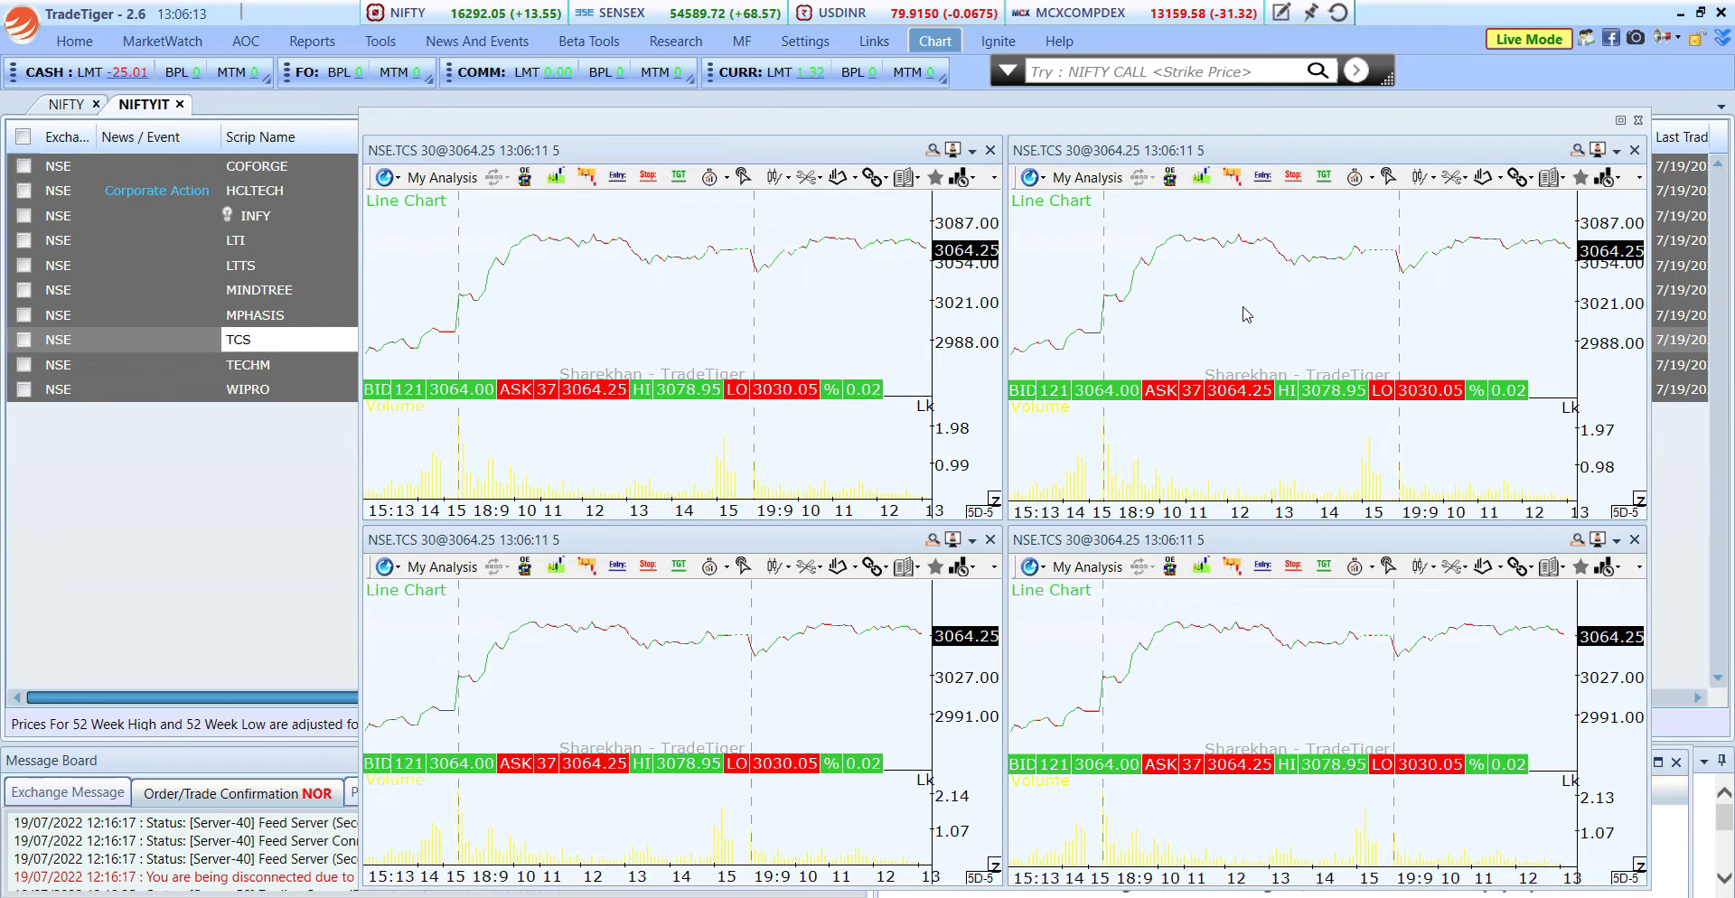
mouse_move(482, 19)
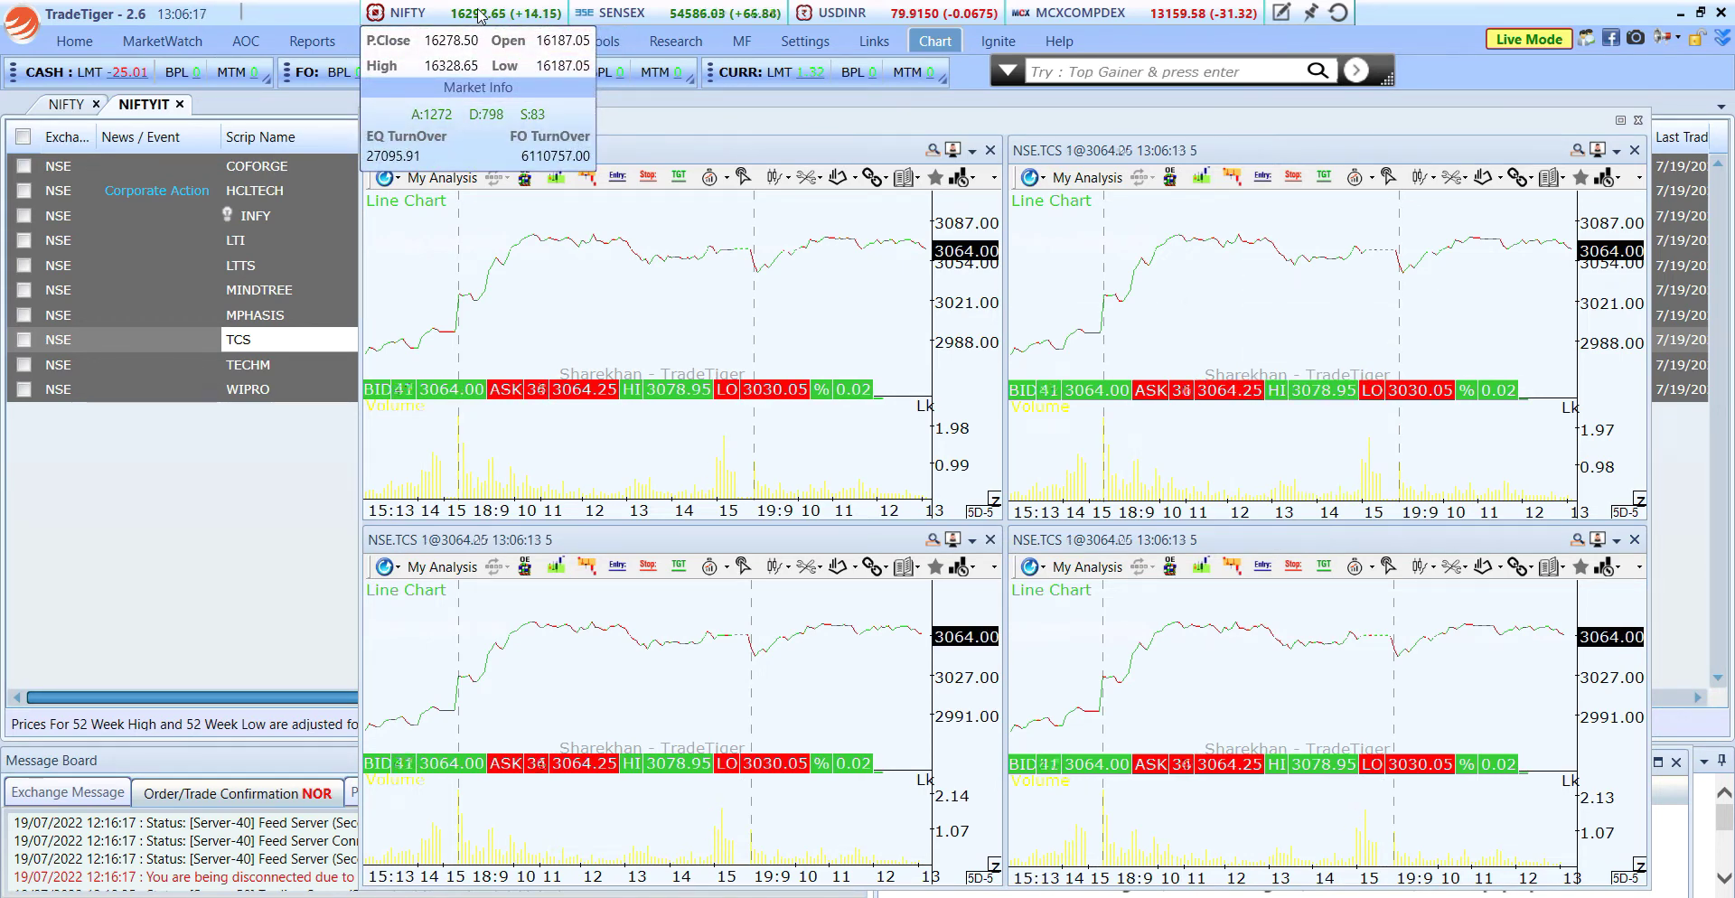
left_click(482, 16)
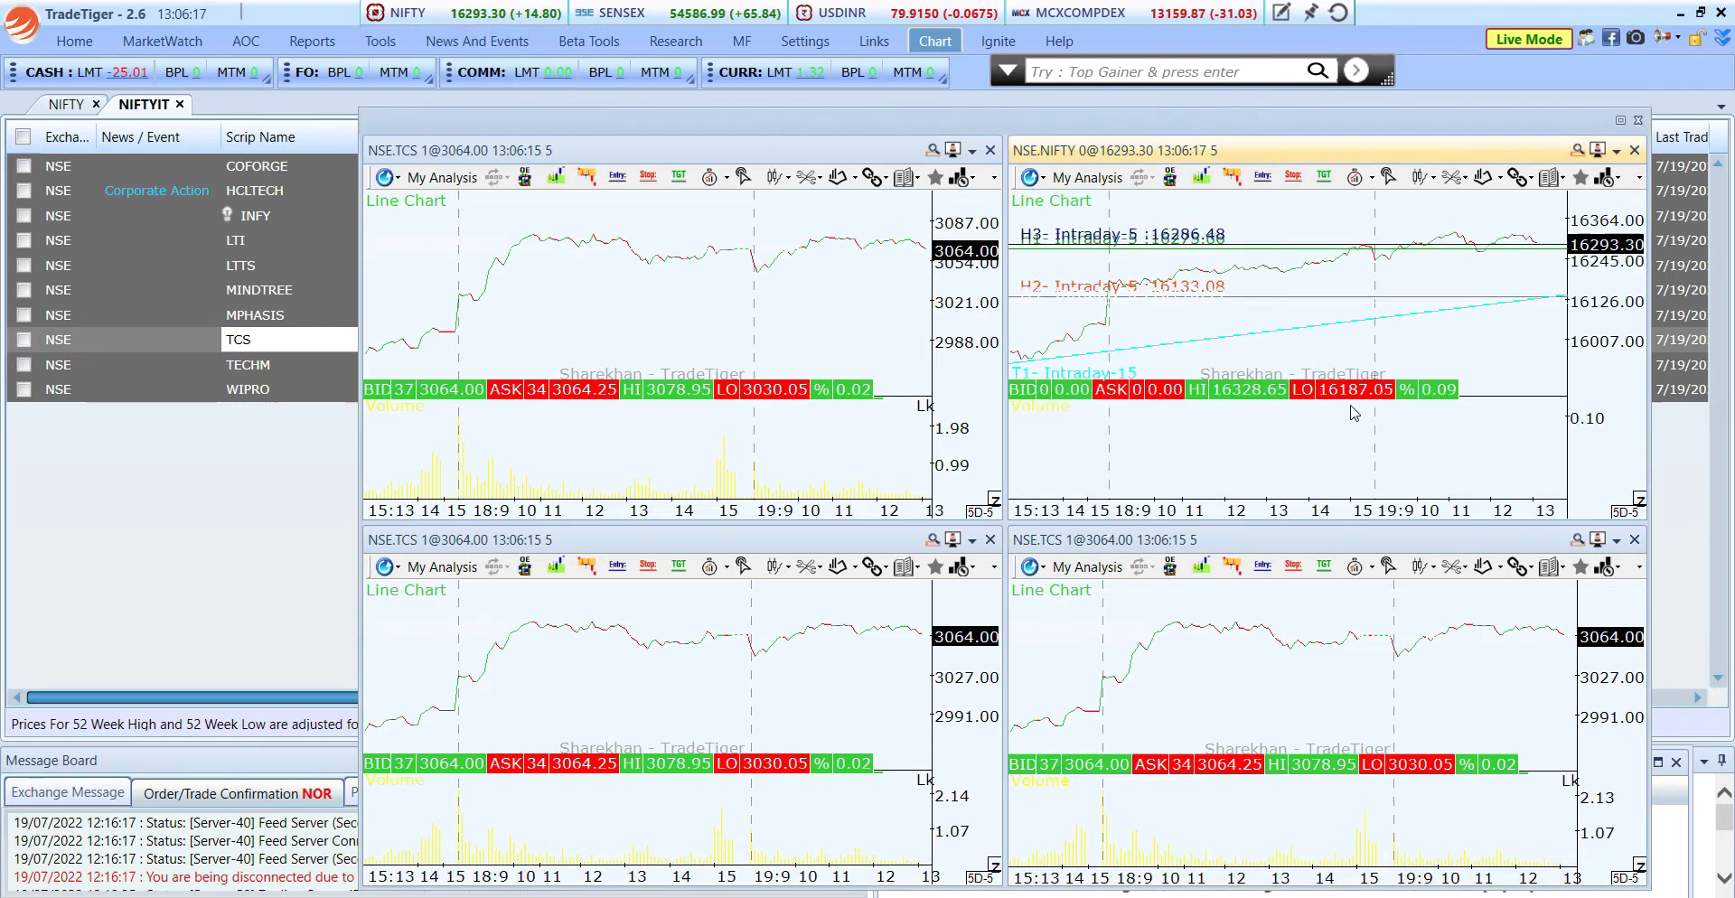
left_click(1625, 513)
left_click(786, 489)
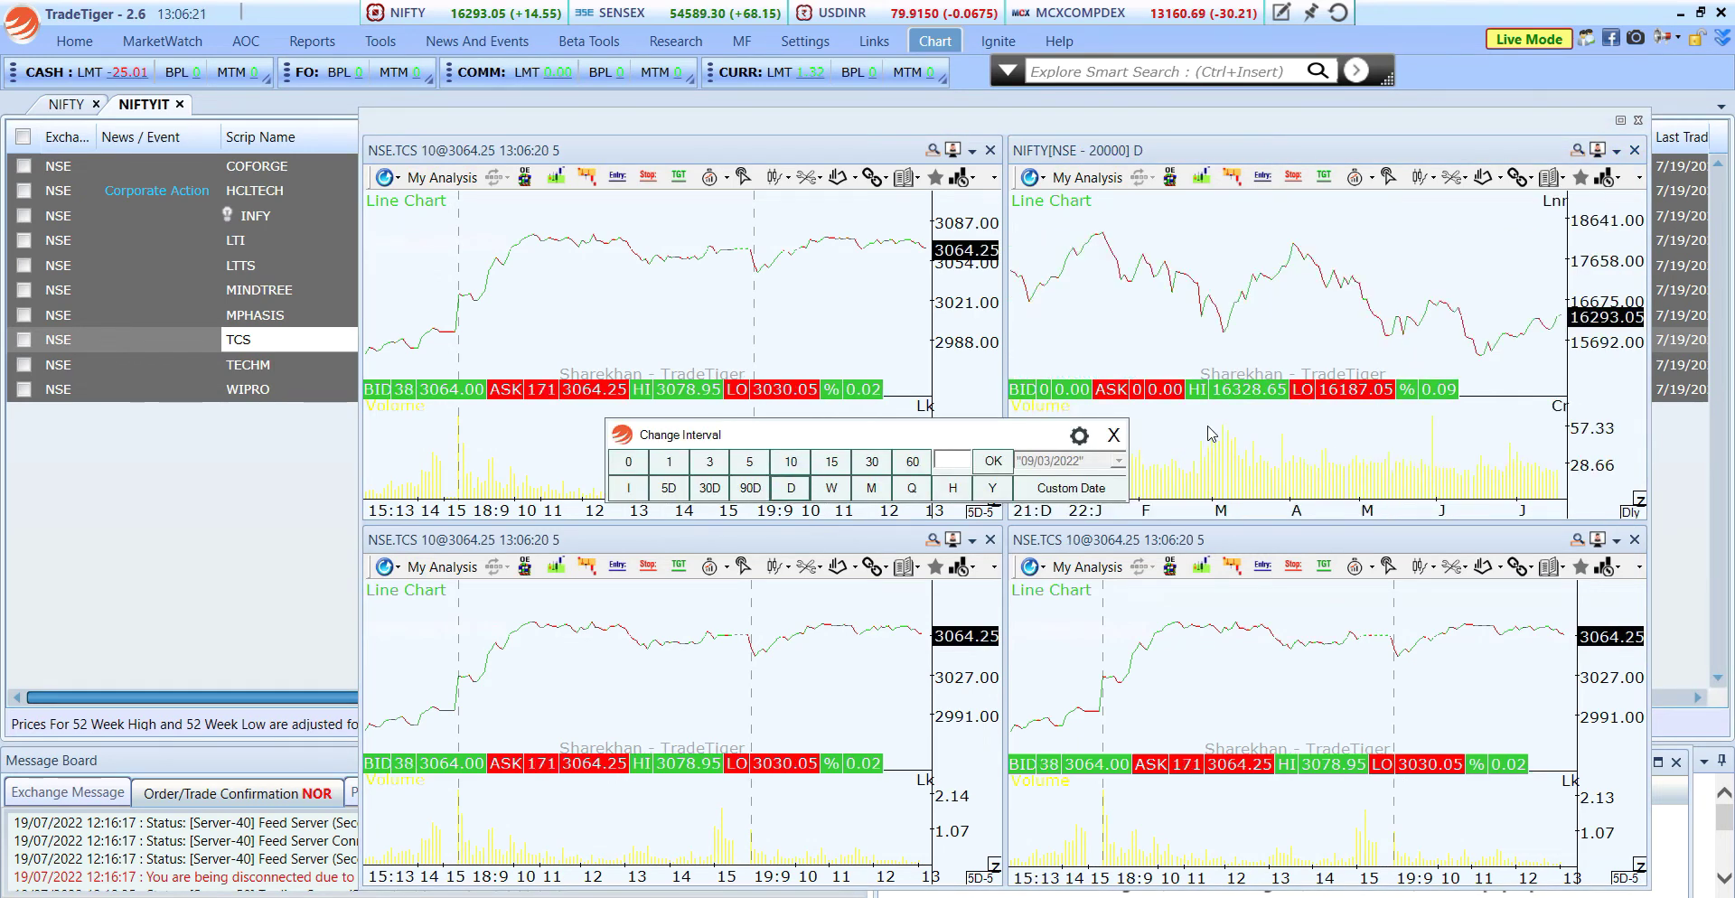
left_click(1116, 438)
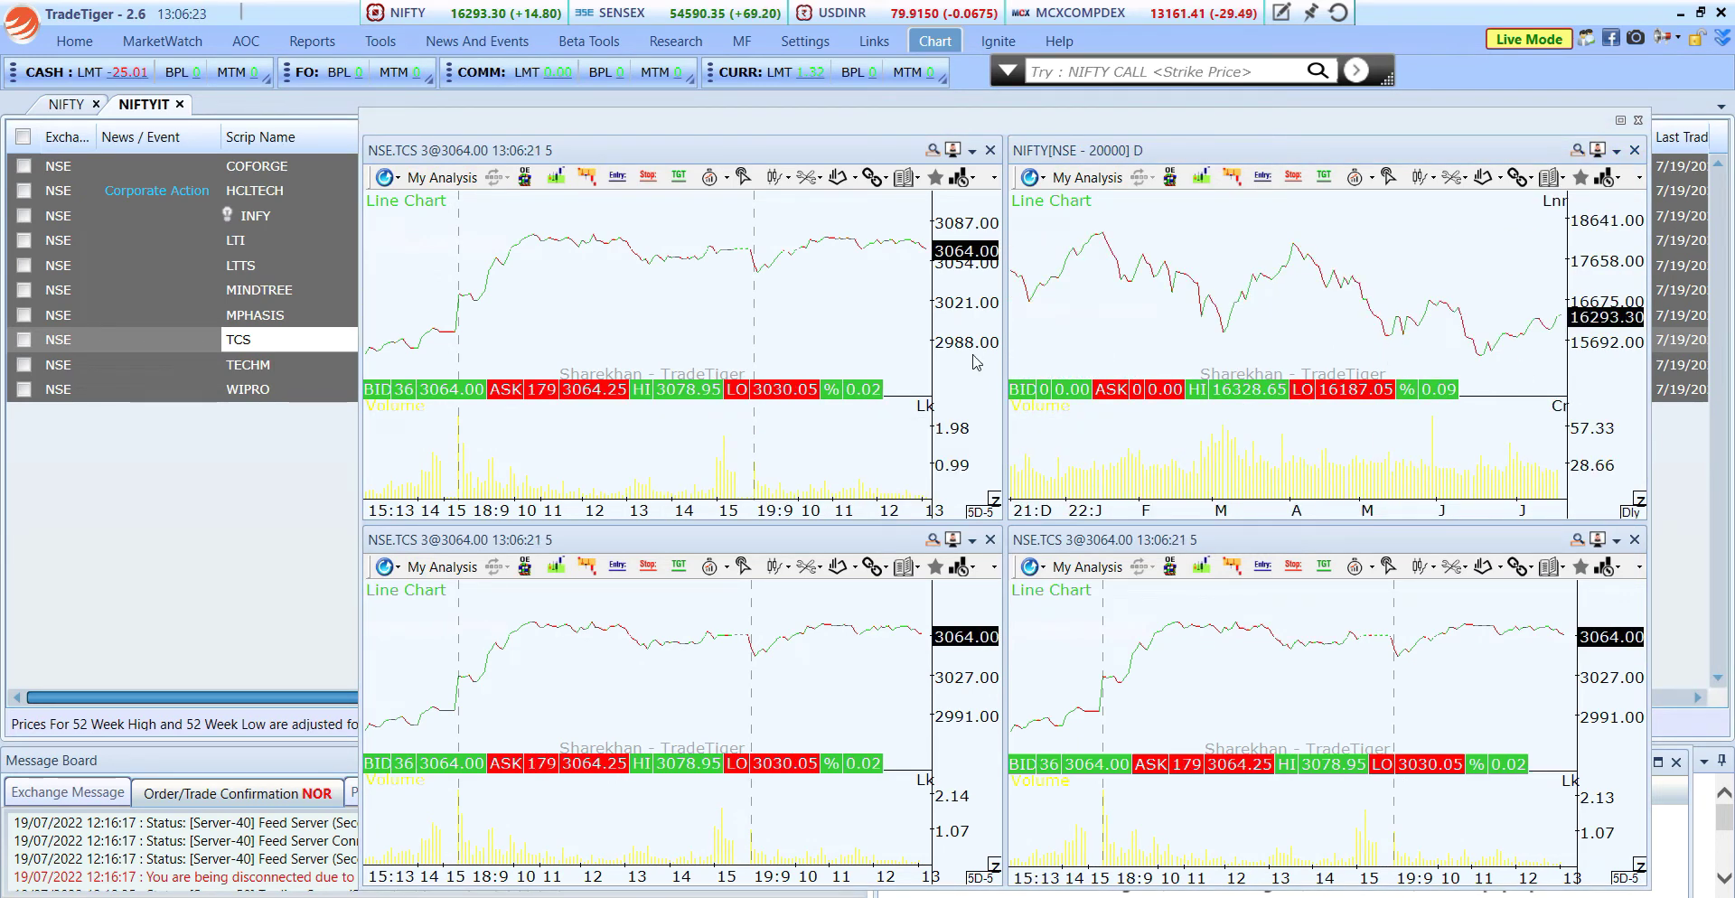
Switch the charts to candlestick style and load INFY and WIPRO into the bottom charts.
key("c")
left_click(721, 349)
key("c")
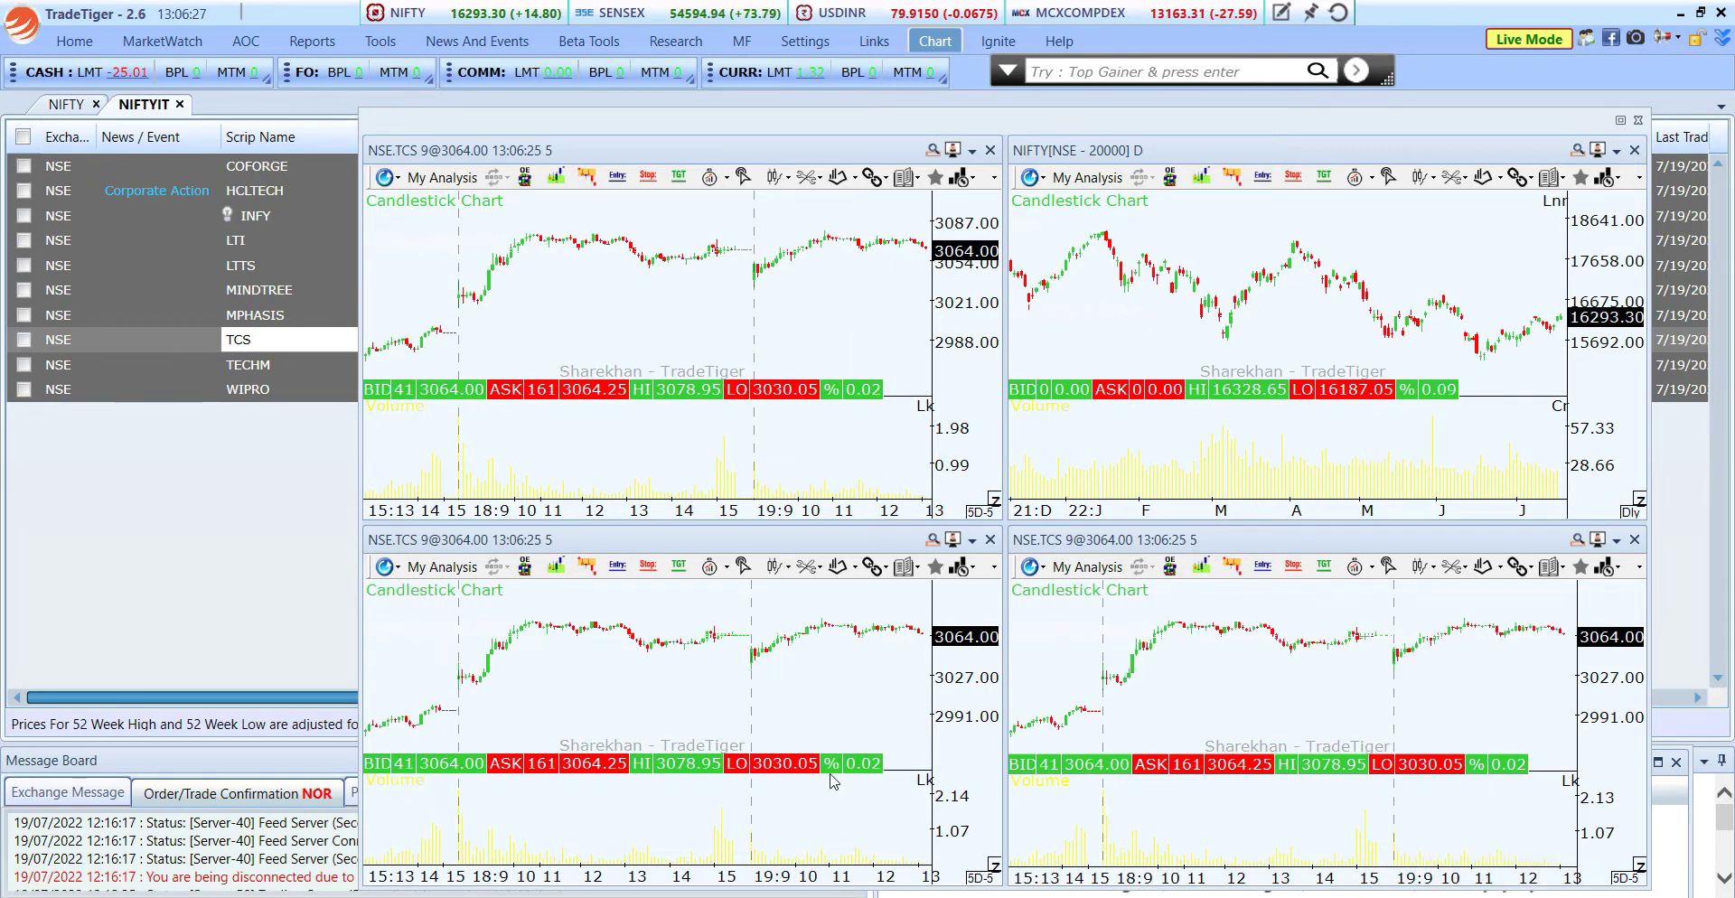
left_click(264, 215)
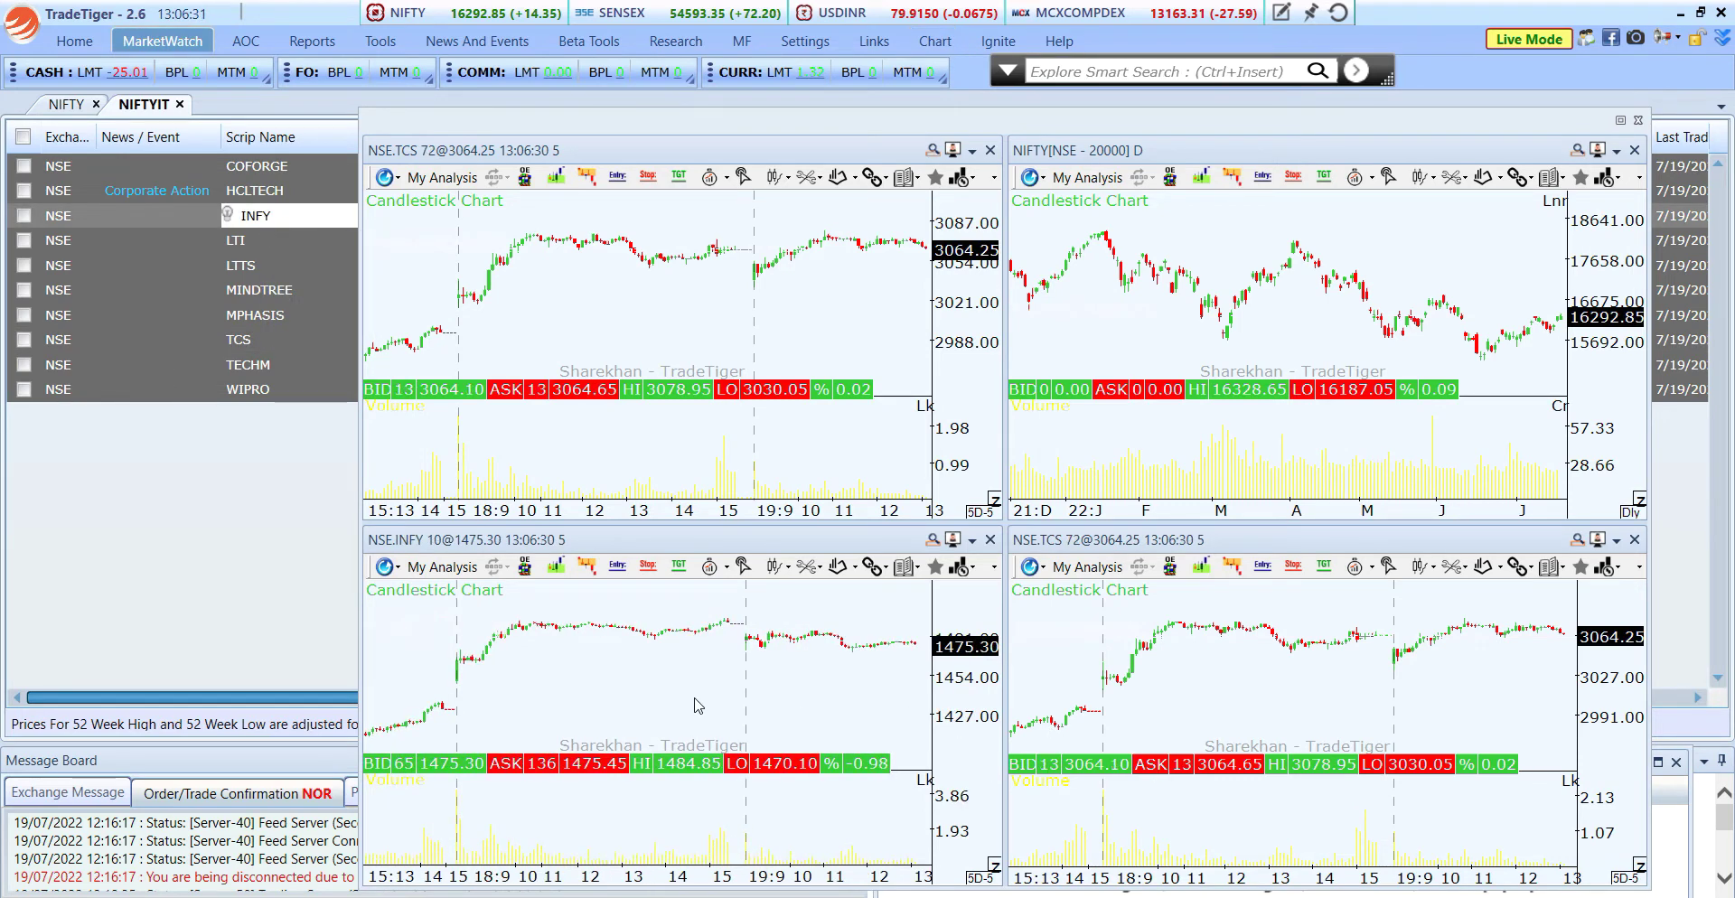
left_click(1212, 690)
left_click_drag(244, 394, 1410, 687)
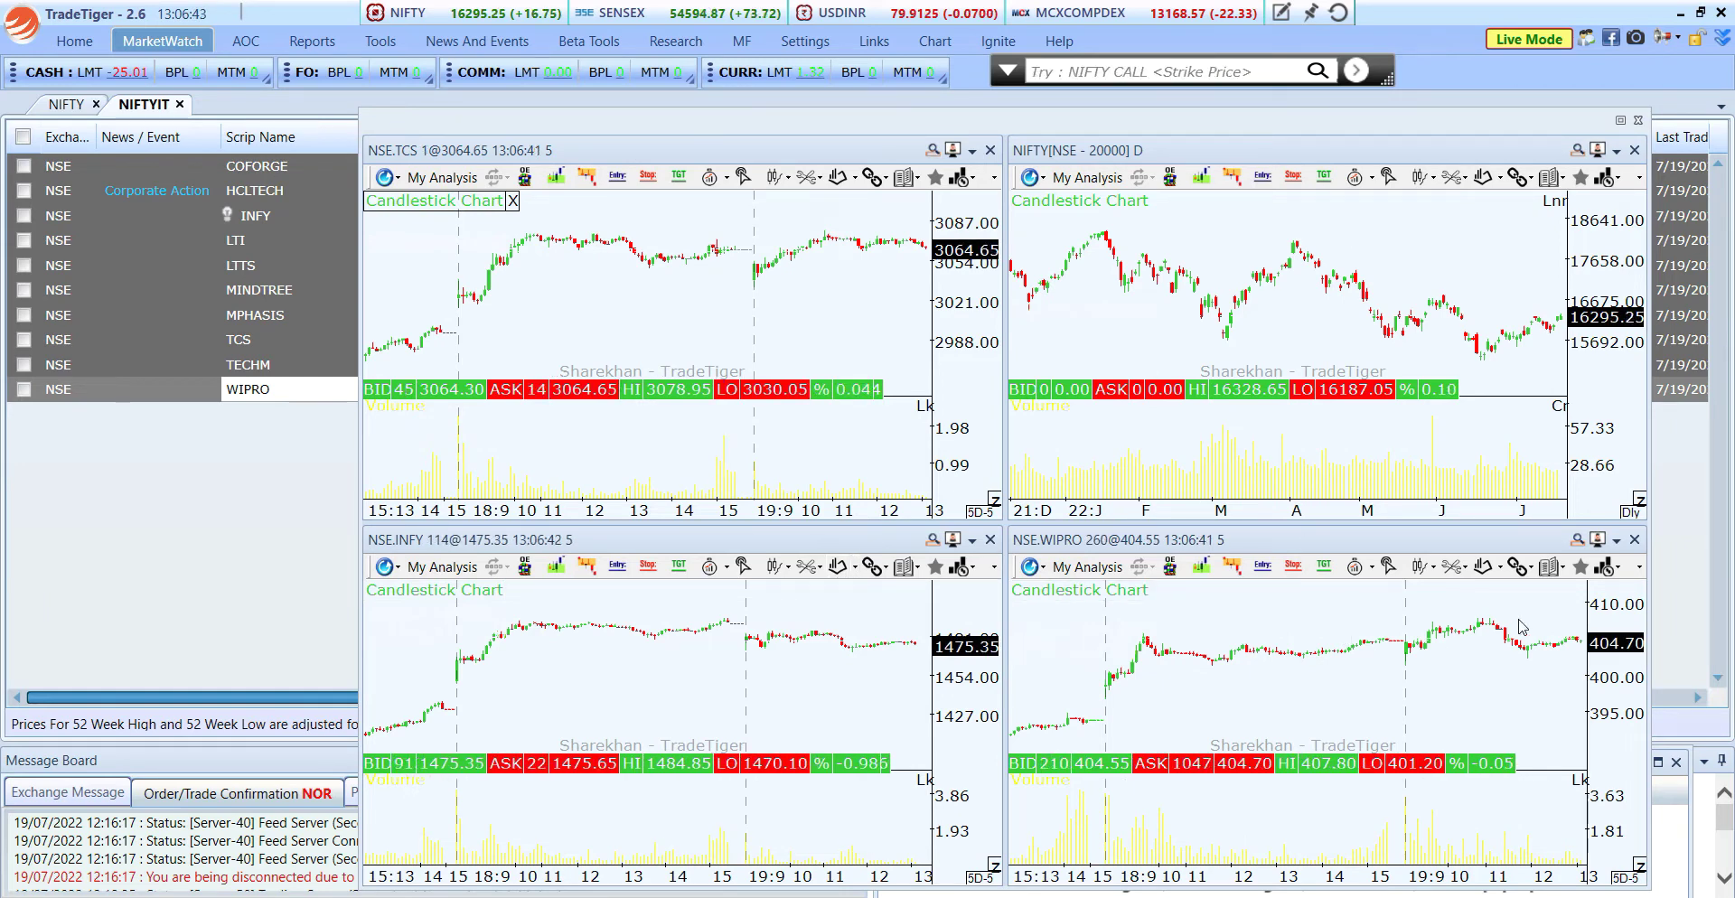
left_click(980, 512)
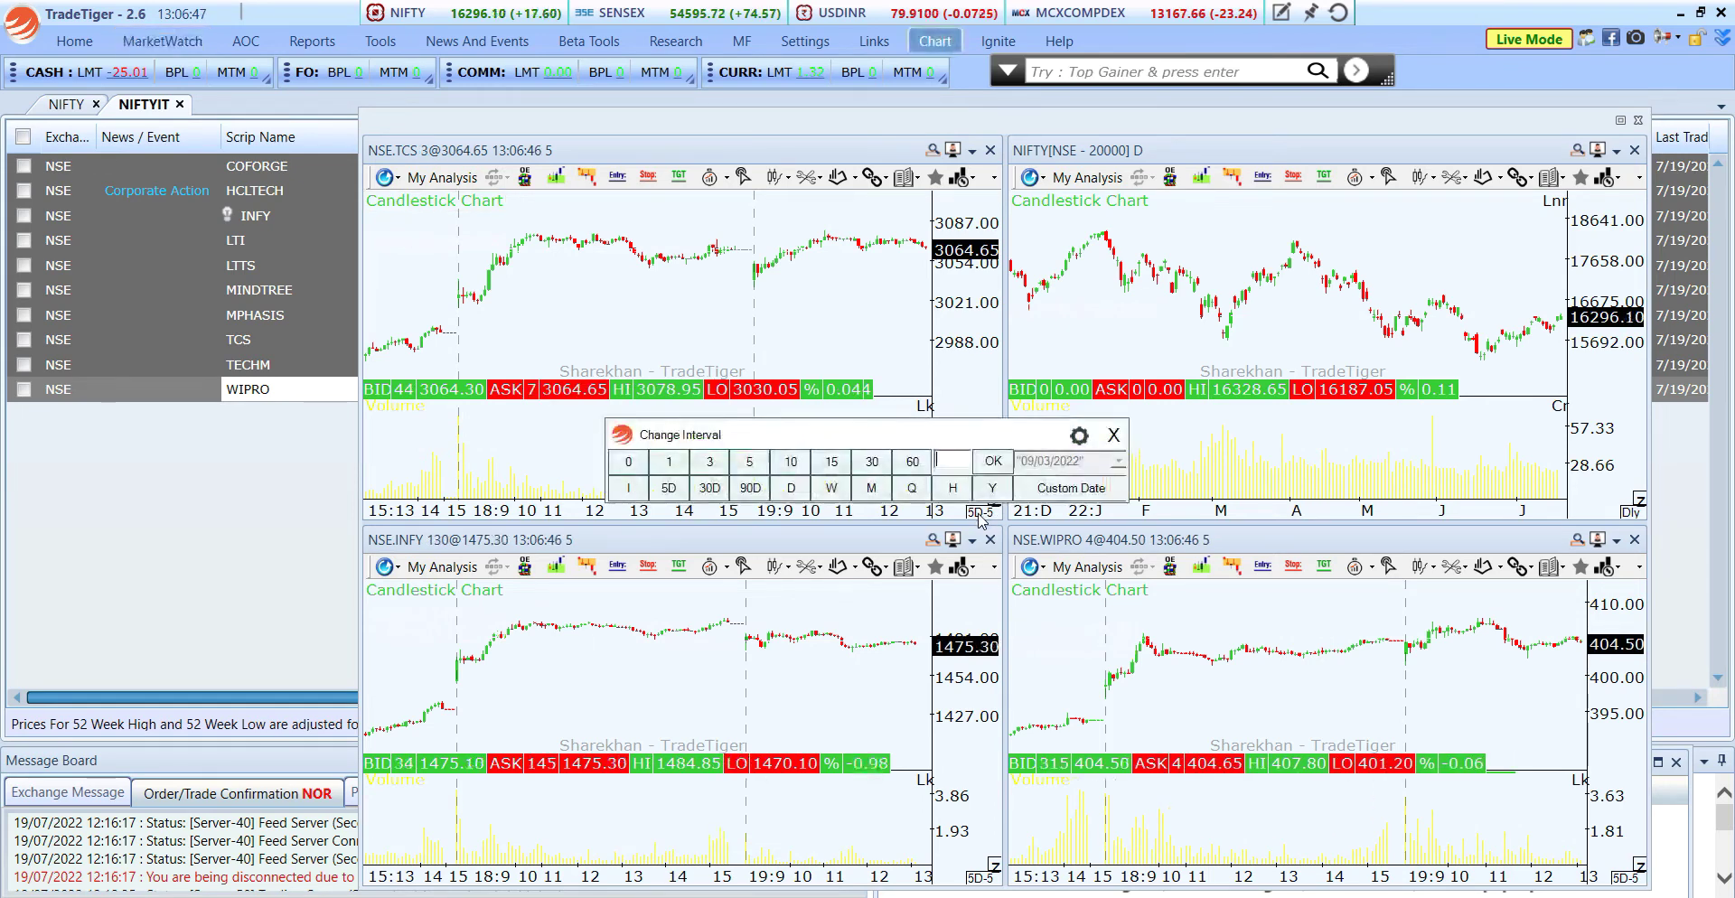
Choose 30D and a 15-minute interval for TCS in the Change Interval dialog.
left_click(711, 493)
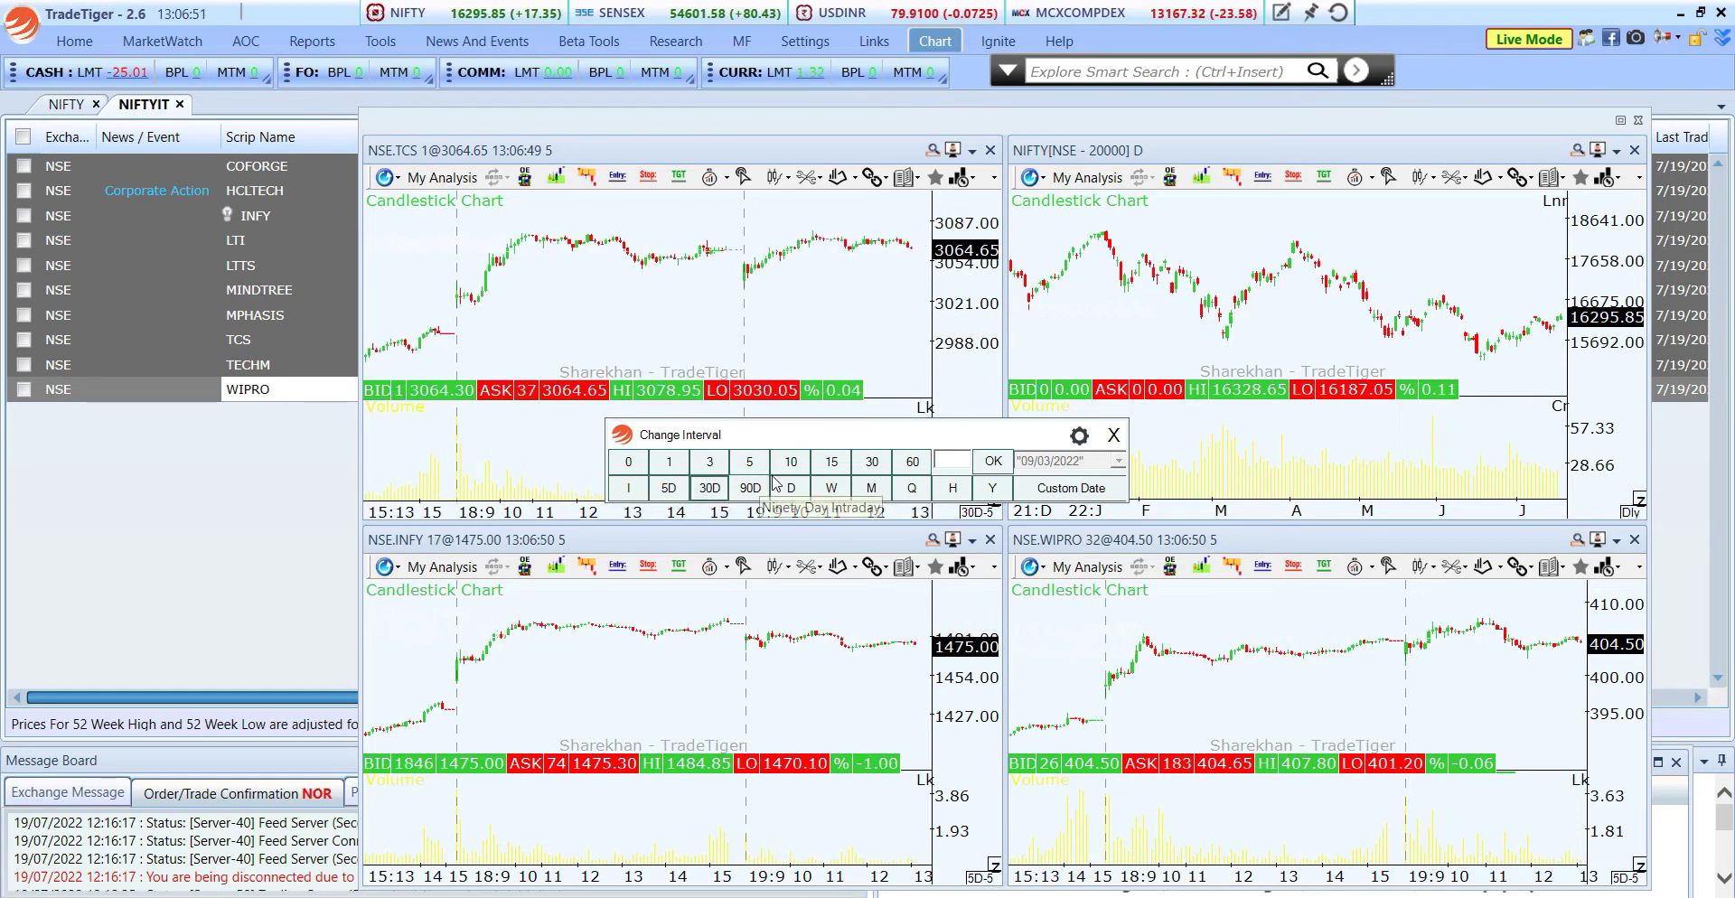
left_click(832, 463)
left_click(1113, 435)
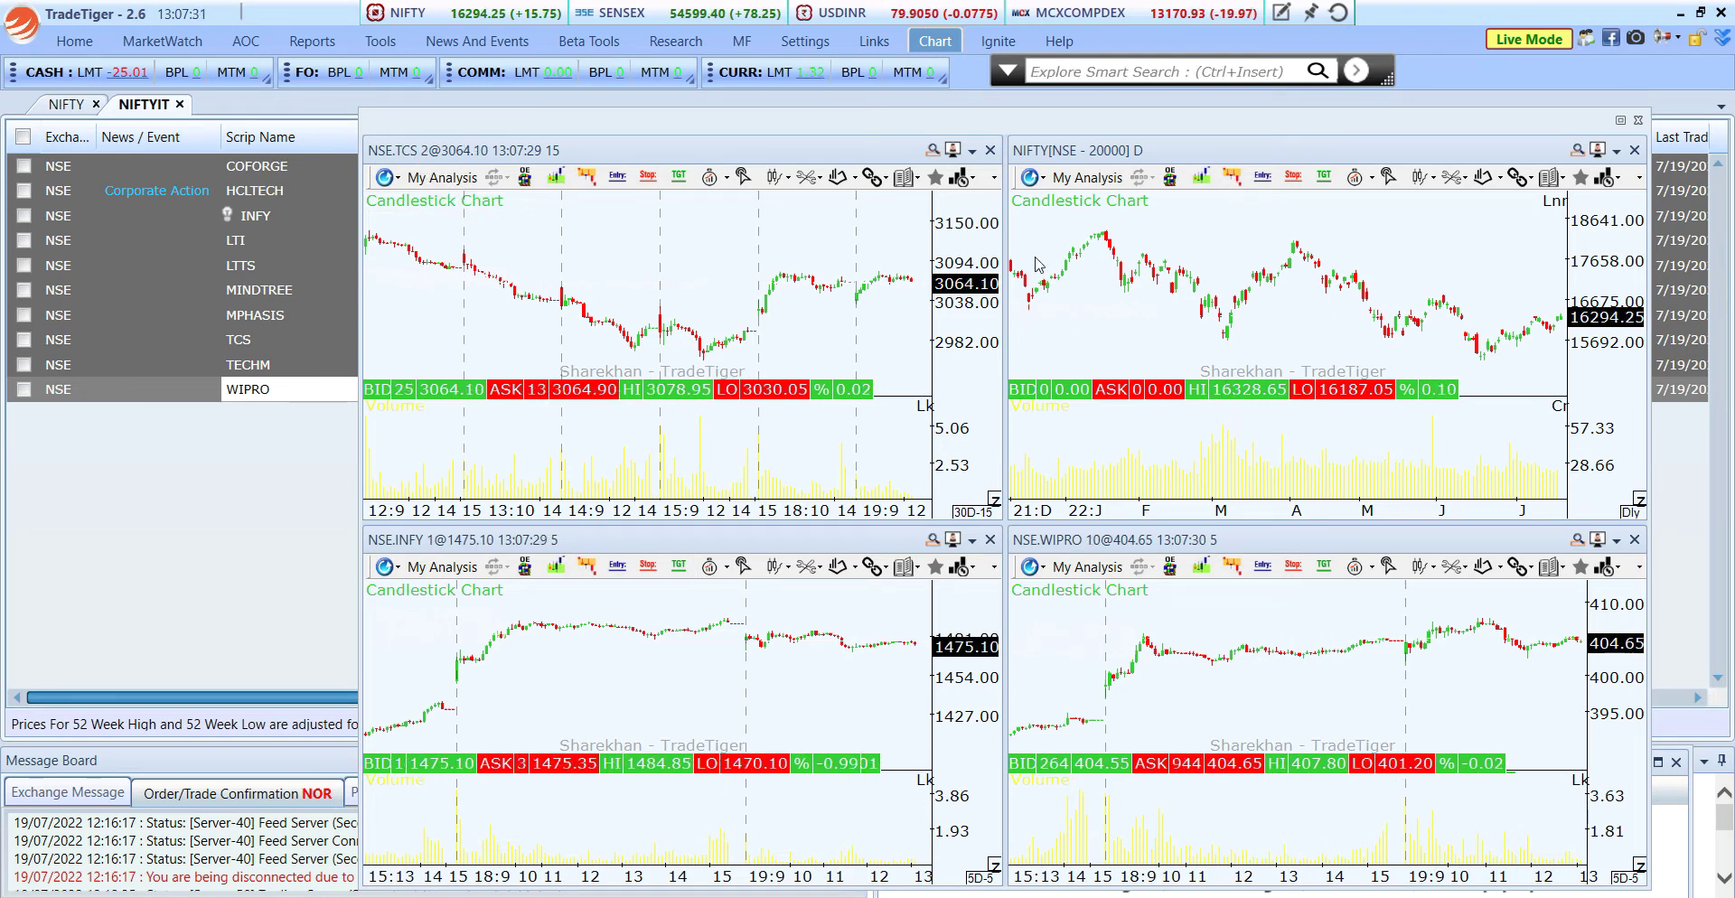
Set the TCS chart's Chart Linking option to Scrip.
left_click(887, 180)
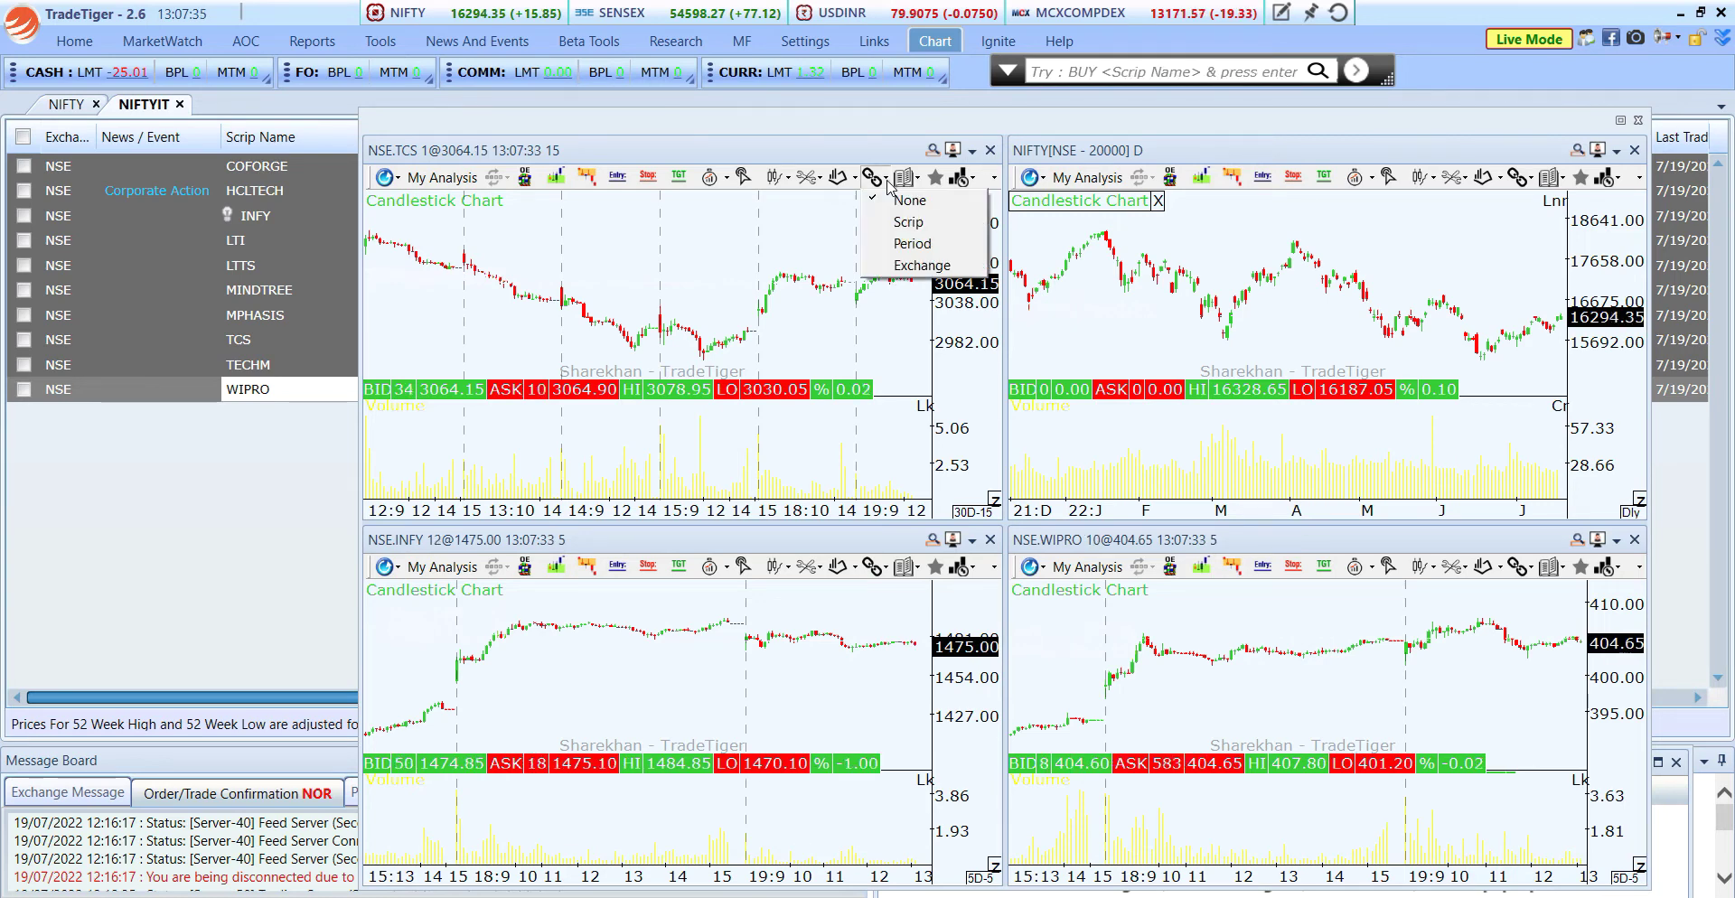
left_click(911, 222)
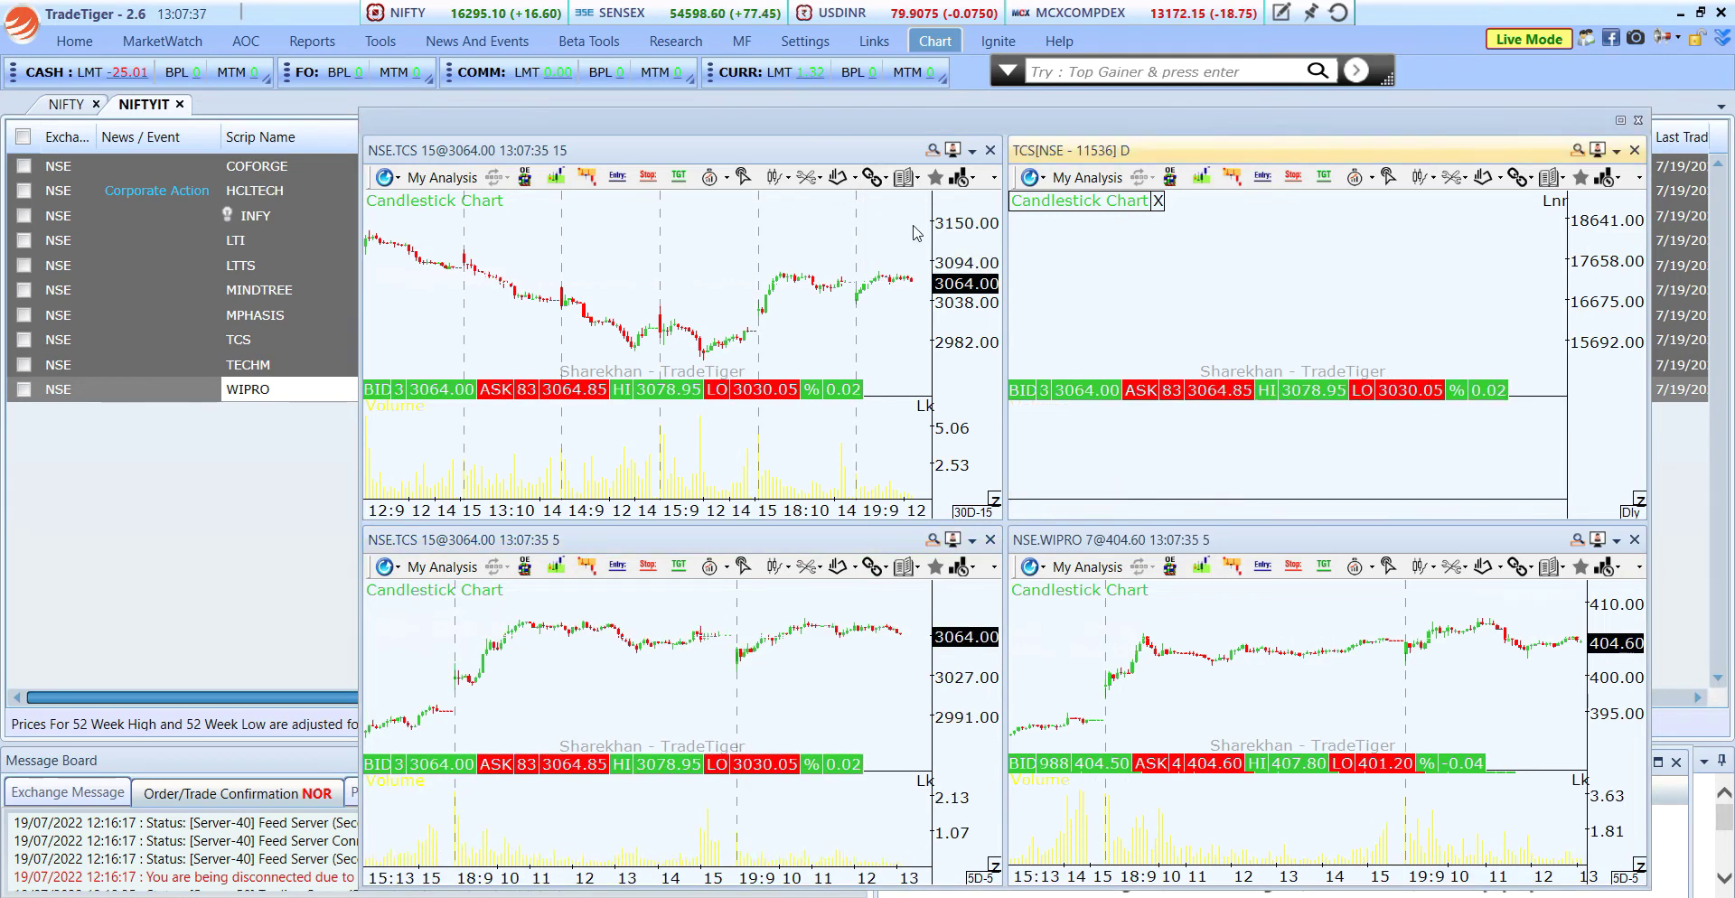